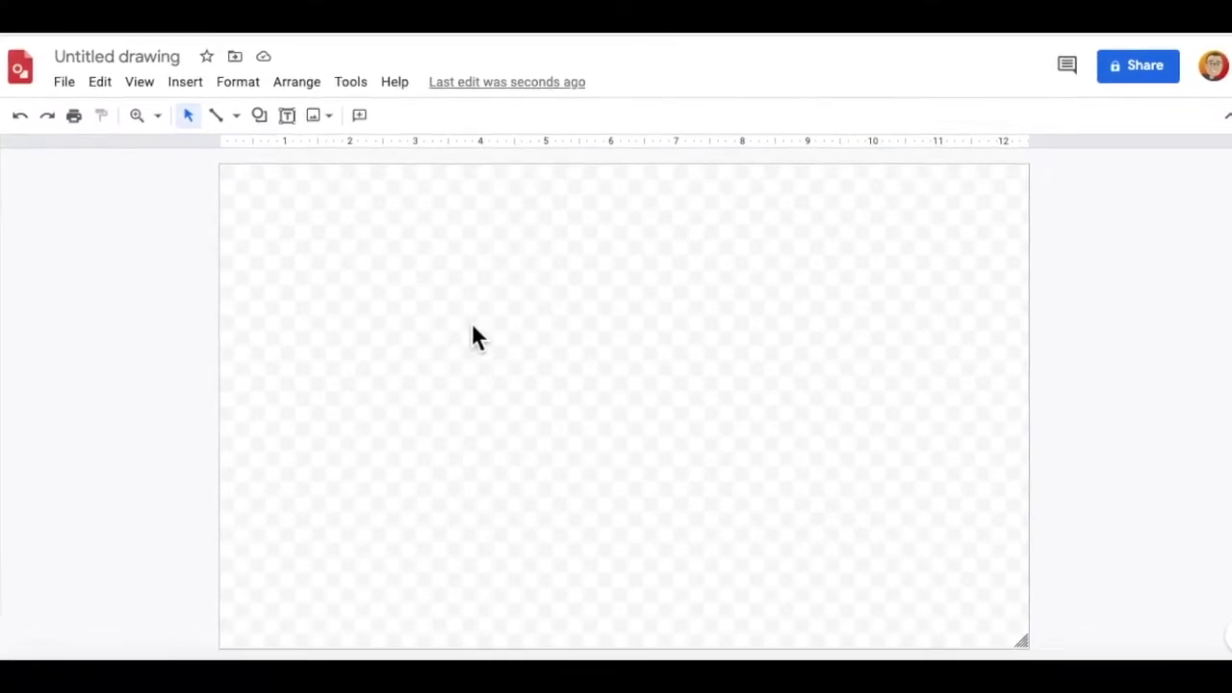
Step: On the blank canvas of a new untitled drawing, bring up the canvas context menu
right_click(473, 332)
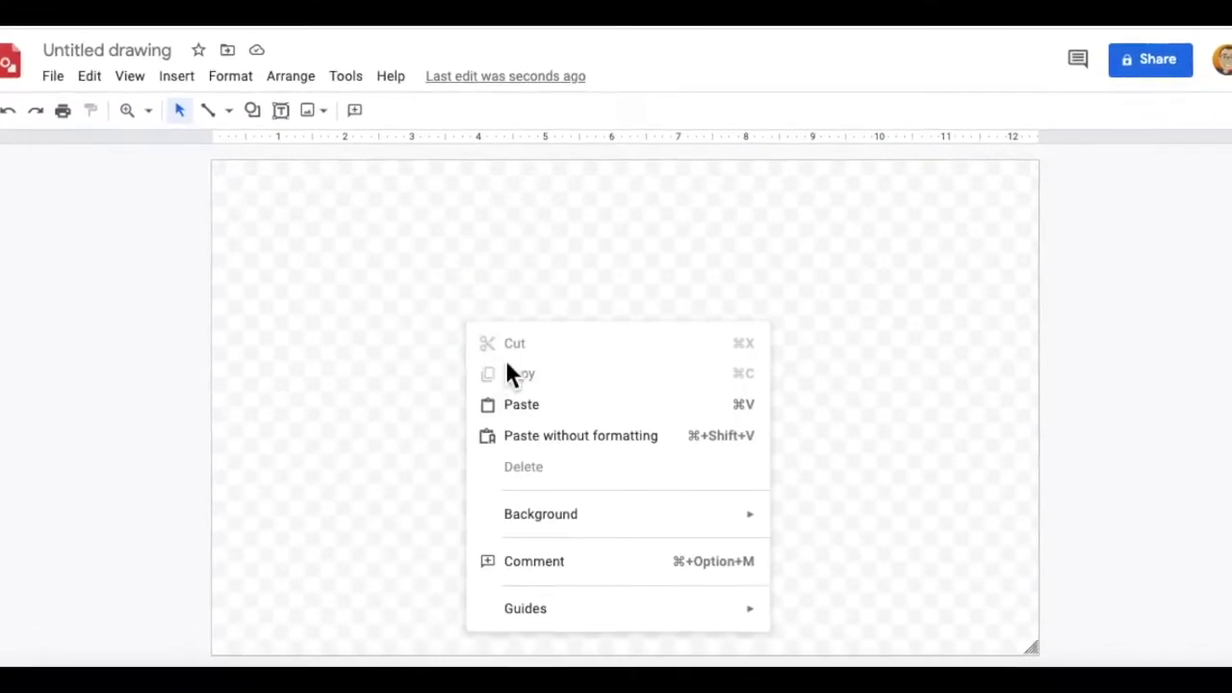
Step: Set the canvas background to white and draw a tall rounded rectangle
click(979, 328)
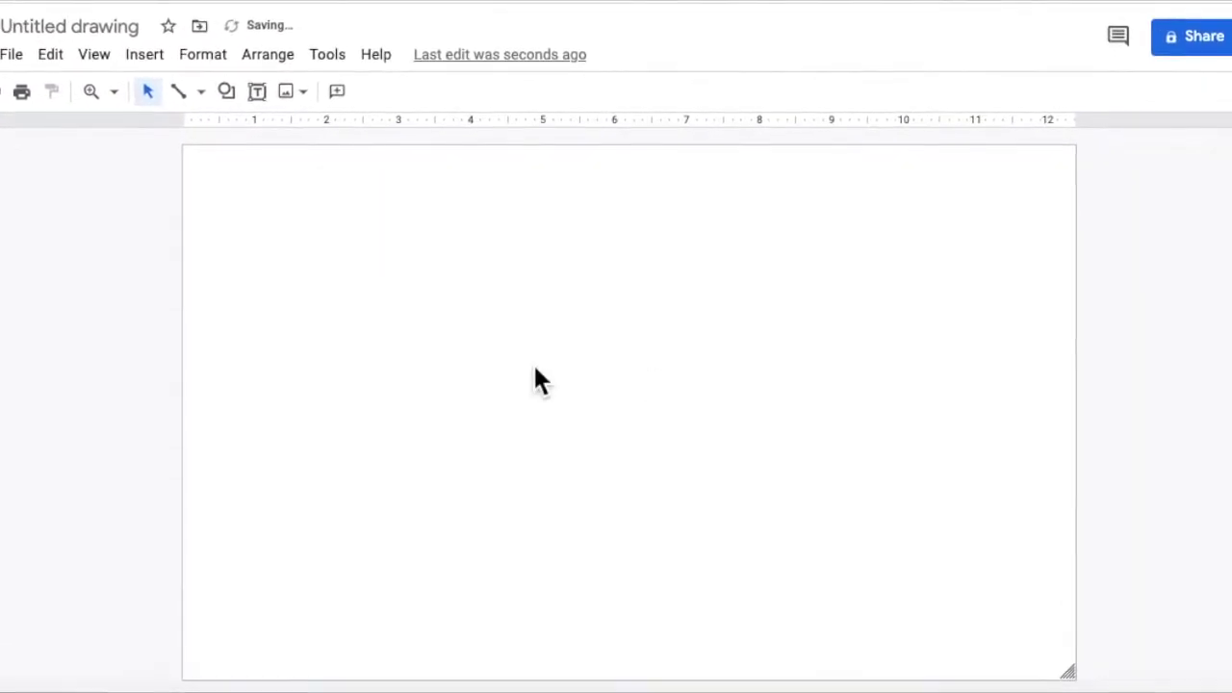
click(231, 93)
mouse_move(262, 183)
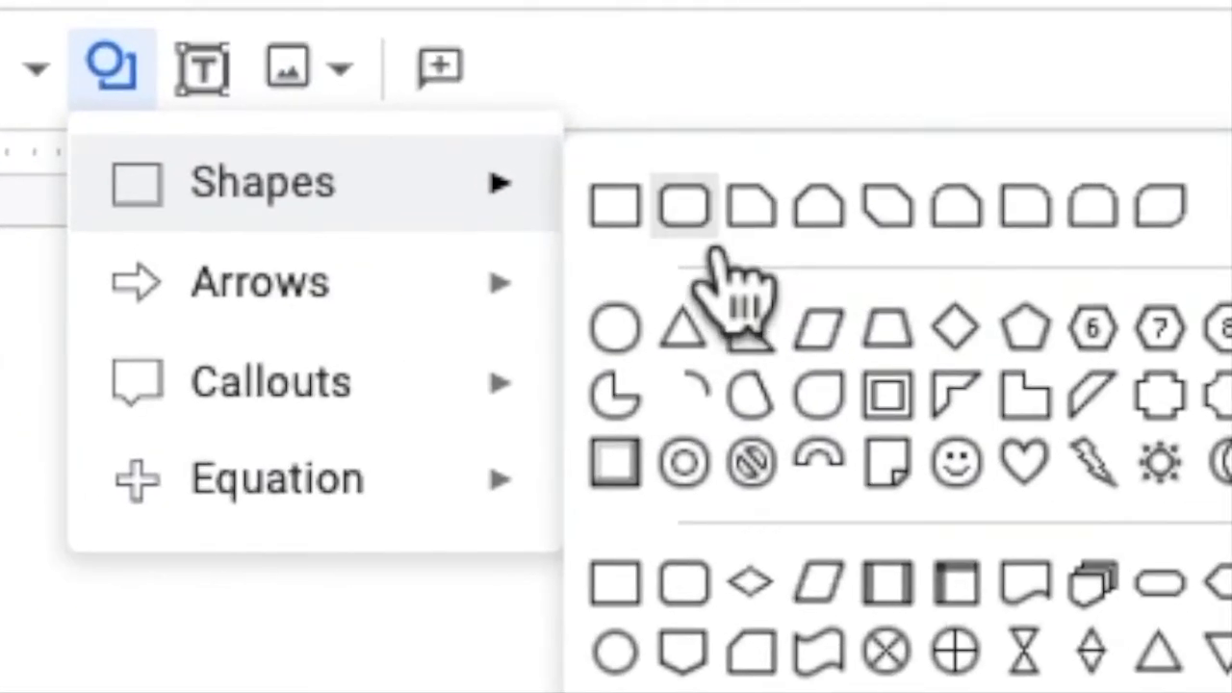
click(713, 241)
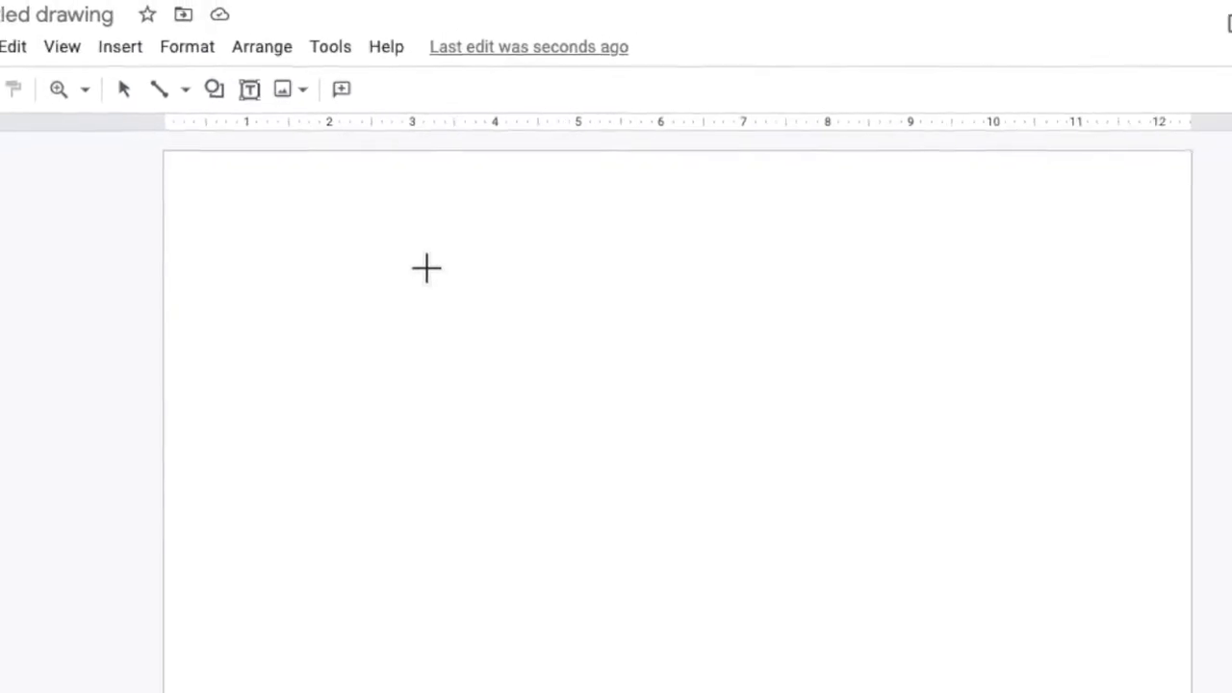
mouse_move(400, 237)
mouse_down()
mouse_move(581, 469)
mouse_move(580, 488)
mouse_up()
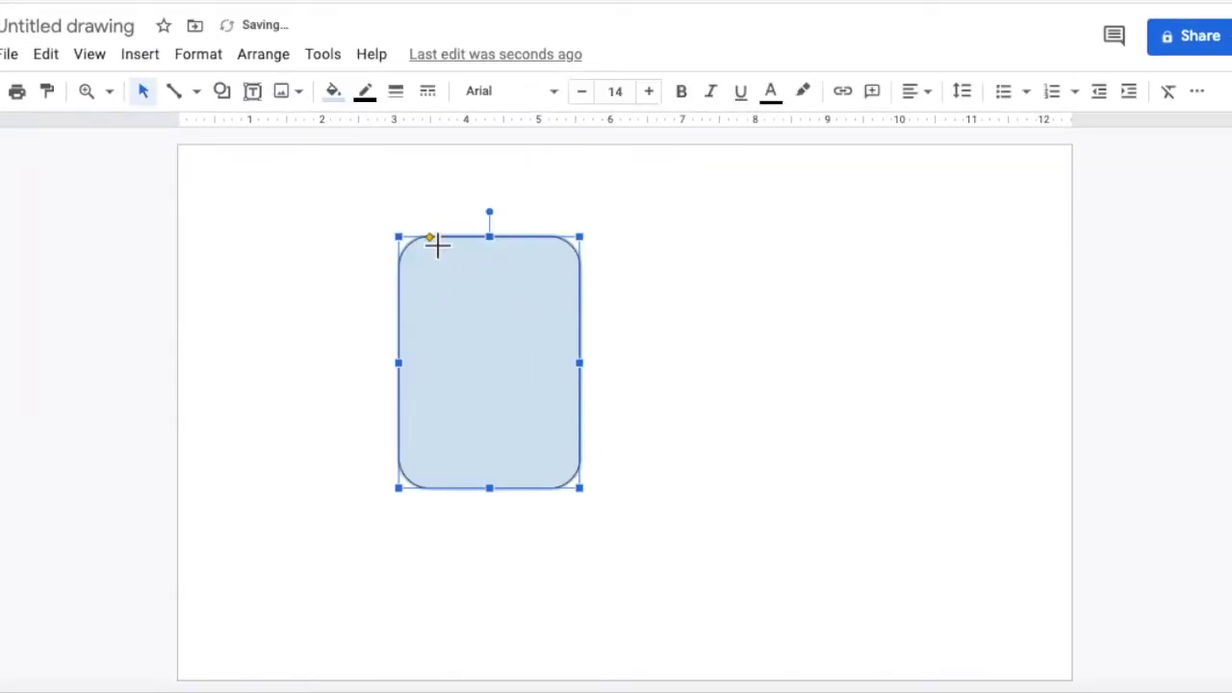
Step: Round the rectangle fully into a small pill-shaped head filled pale peach
drag(472, 247, 505, 242)
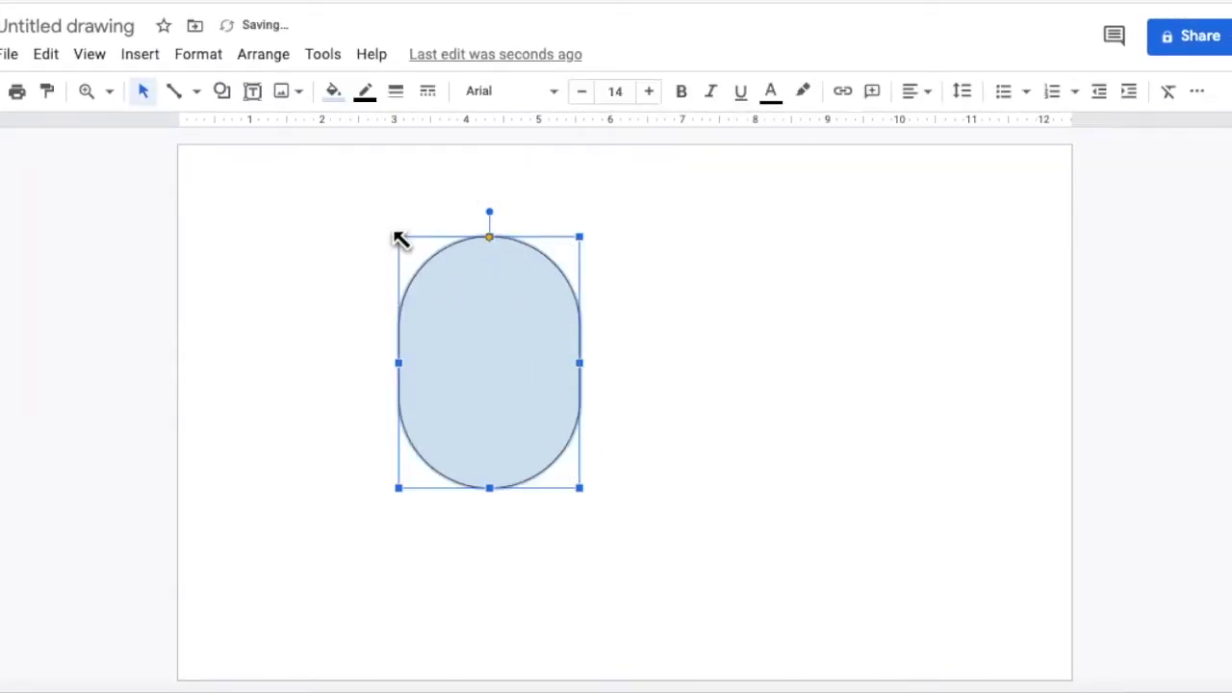
mouse_move(453, 296)
mouse_down()
mouse_move(470, 330)
mouse_move(507, 317)
mouse_up()
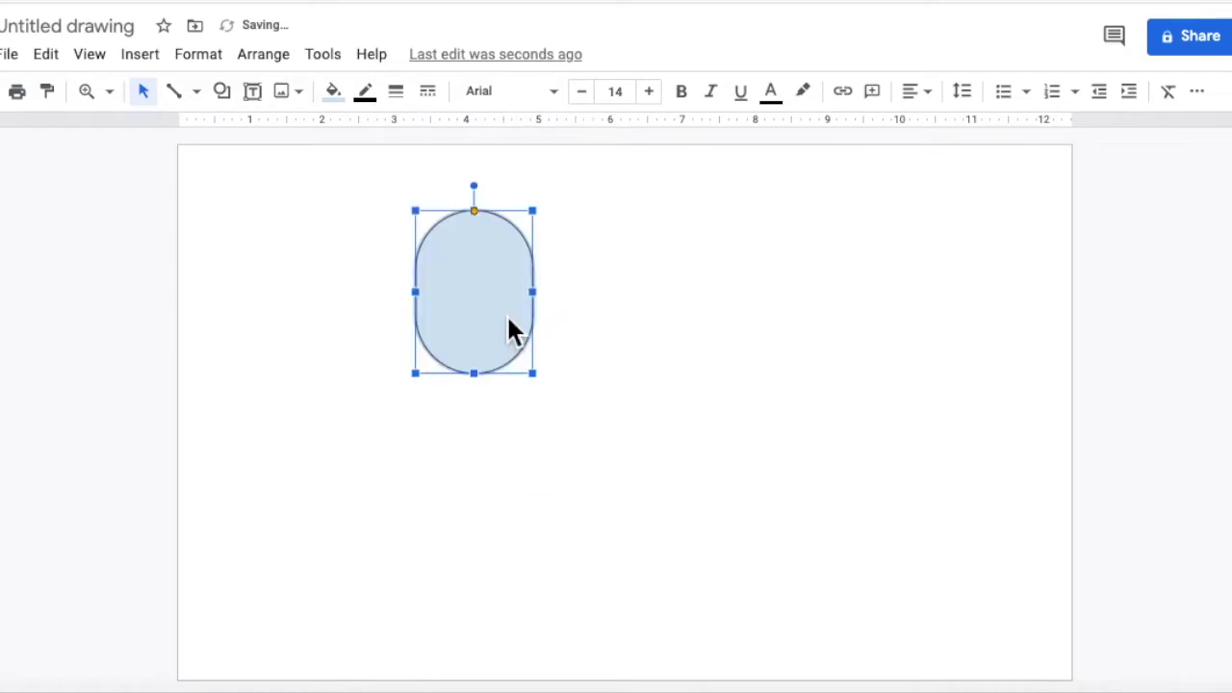
click(333, 92)
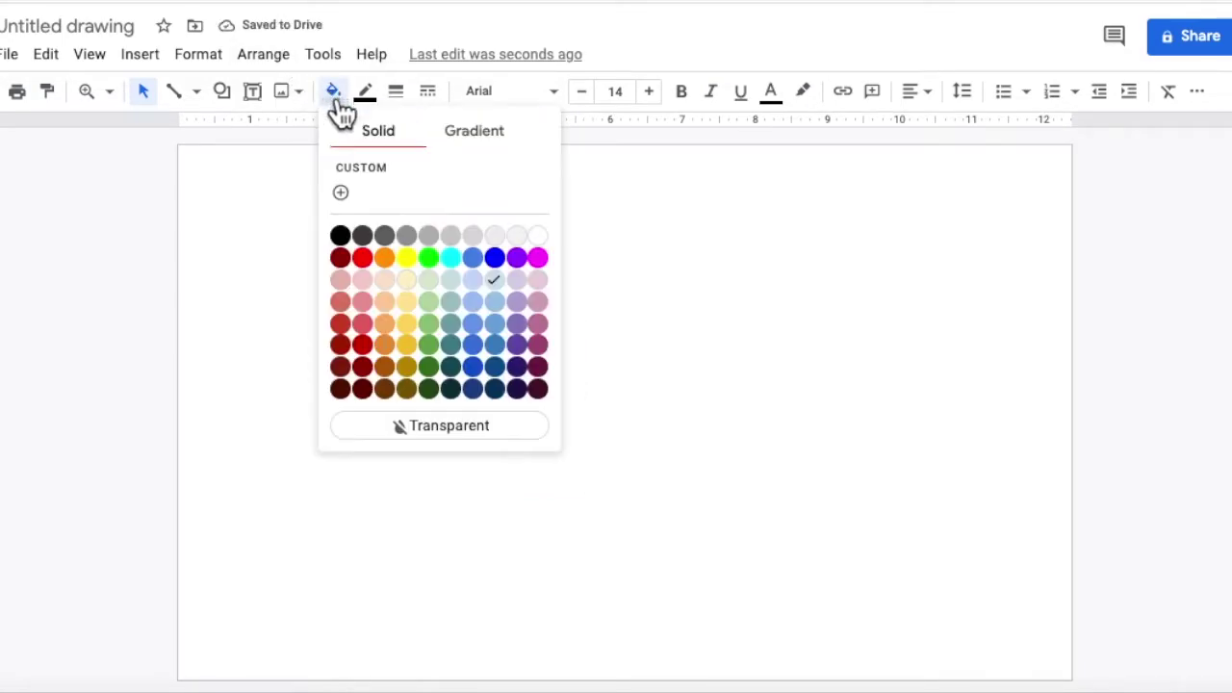
click(397, 299)
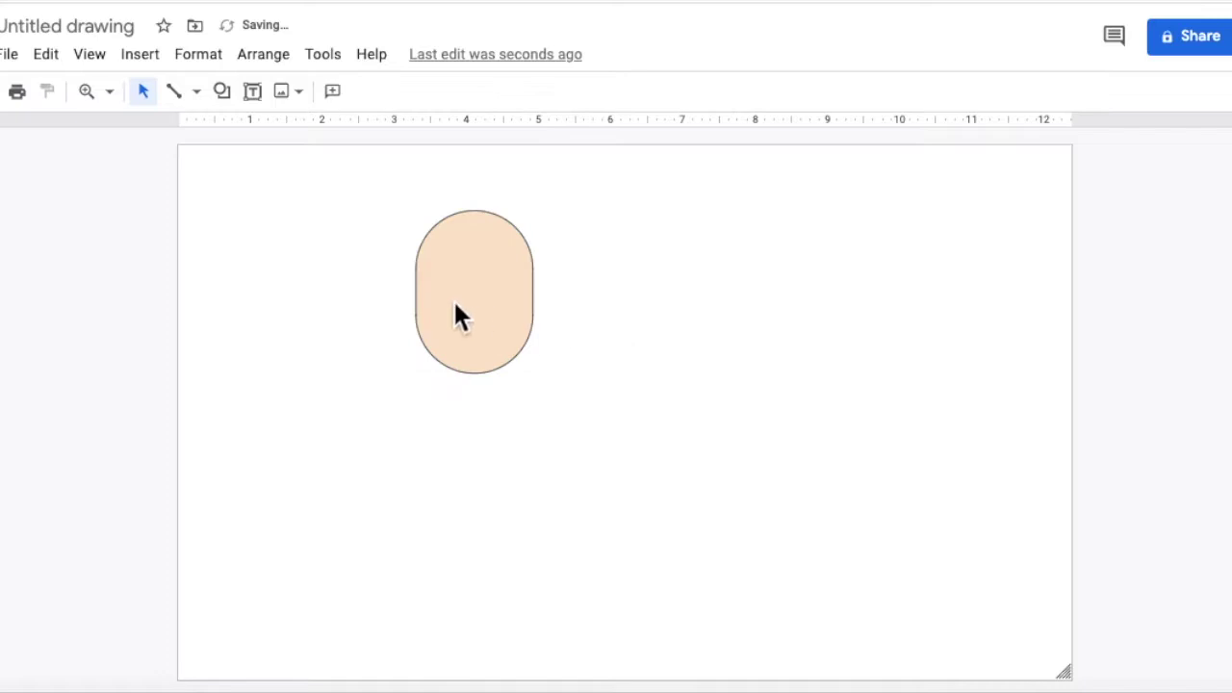
click(456, 317)
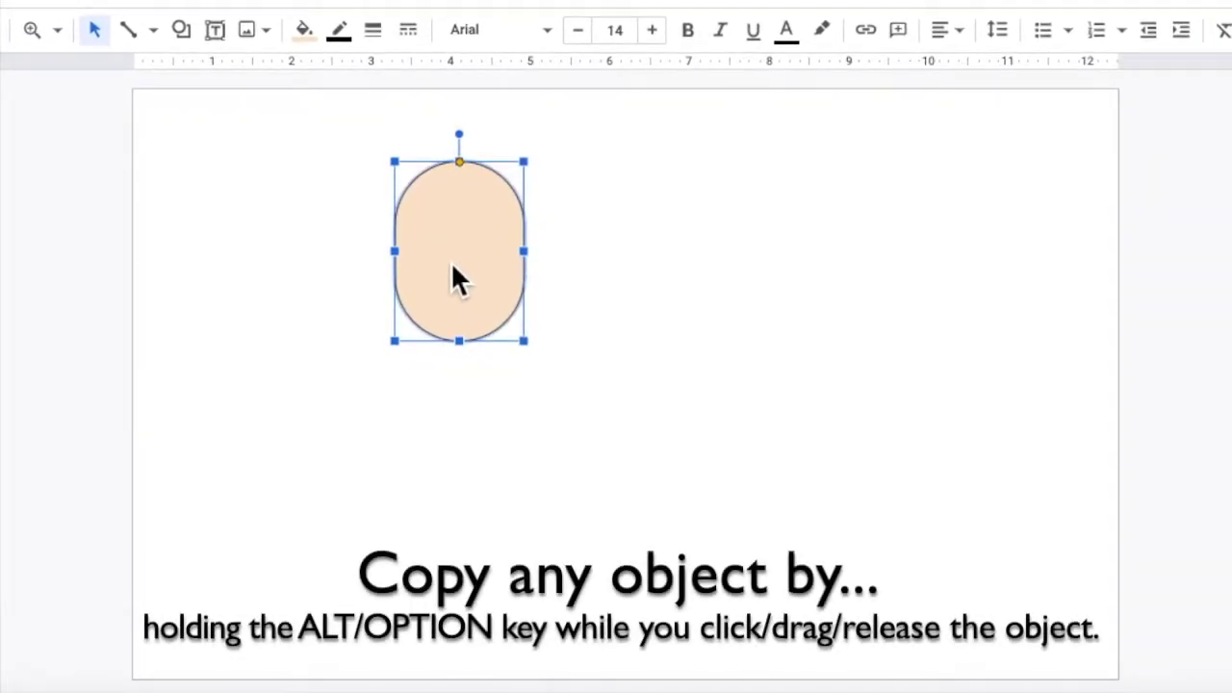
Step: Copy the head below it as a narrower body with slightly rounded corners
drag(452, 370, 452, 398)
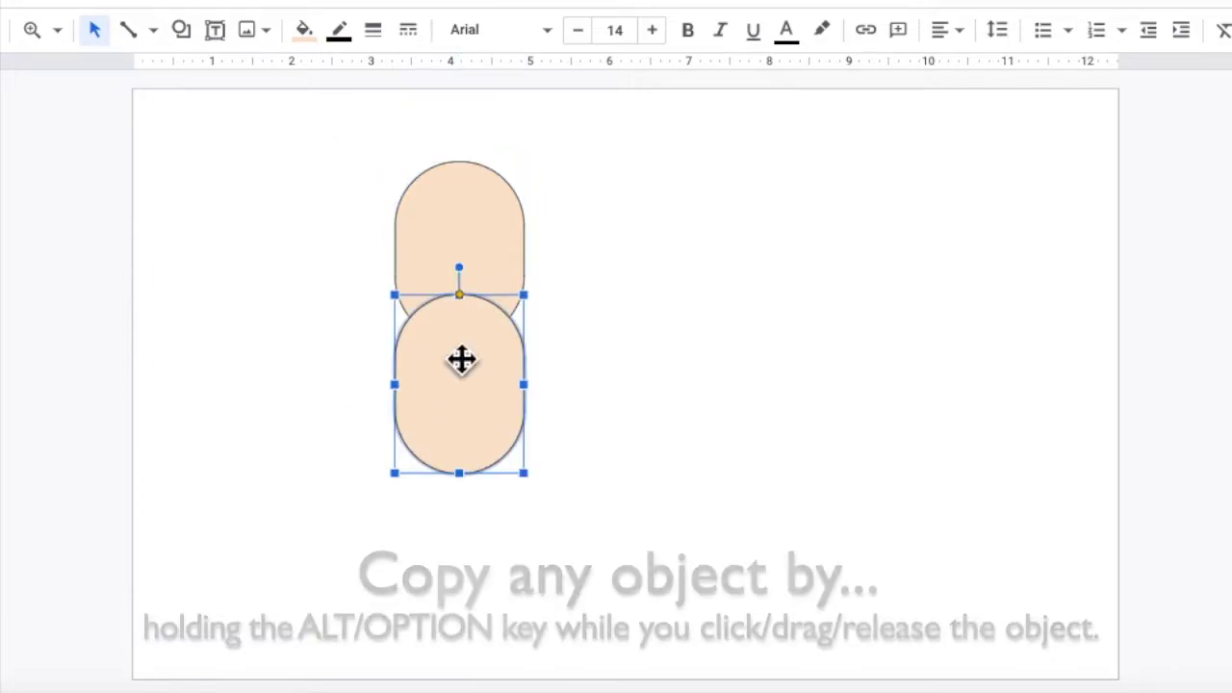
drag(524, 384, 507, 385)
drag(452, 327, 462, 327)
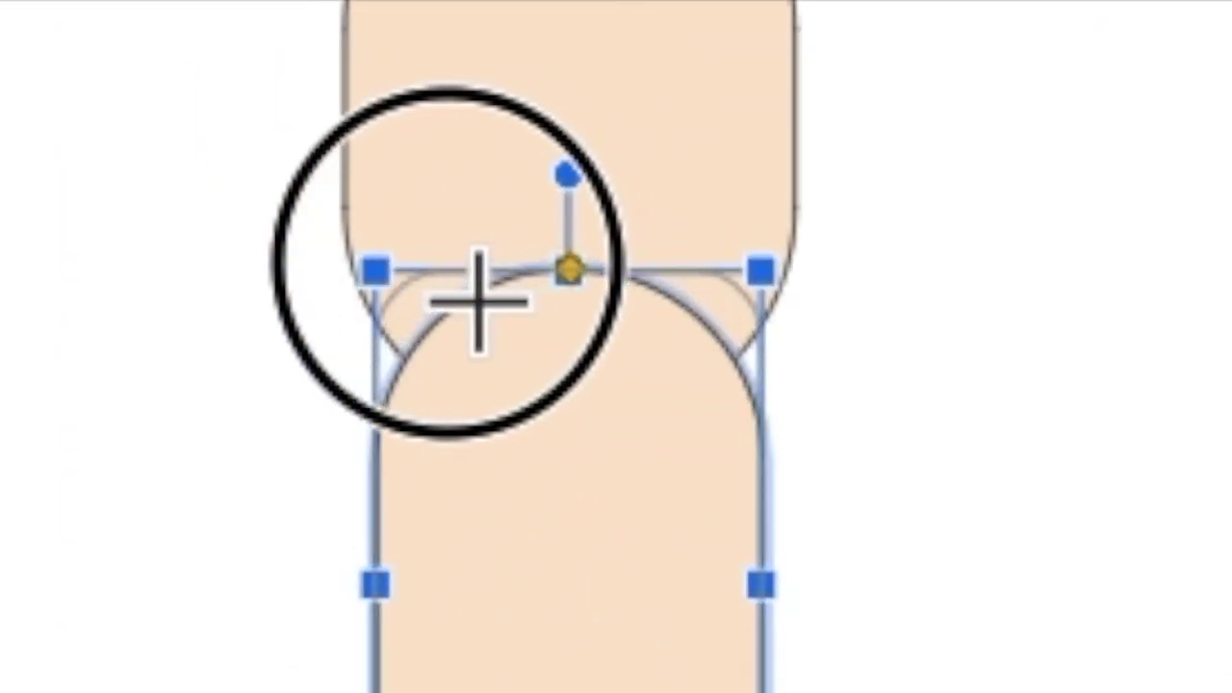
drag(500, 303, 482, 316)
click(670, 361)
click(487, 292)
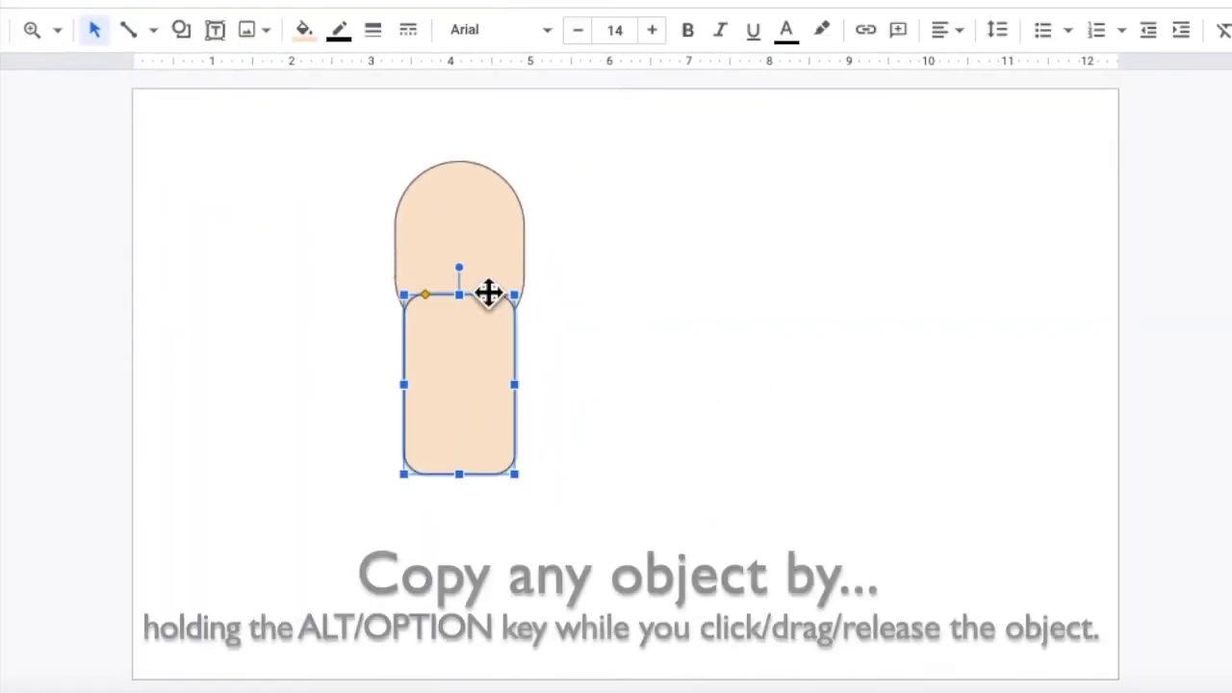
click(488, 242)
Step: Make tilted thin pill copies forming a bent upper arm and forearm on the left
drag(483, 235, 335, 279)
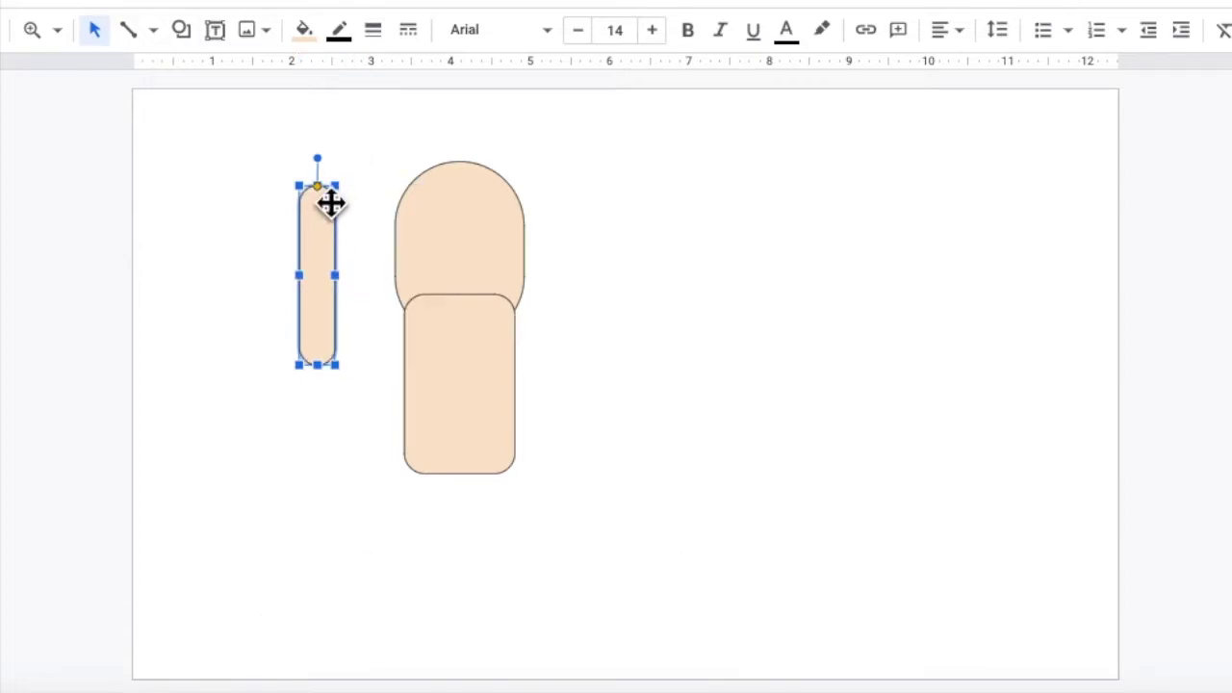
drag(346, 173, 349, 175)
mouse_move(347, 238)
mouse_down()
mouse_move(370, 309)
mouse_move(413, 356)
mouse_up()
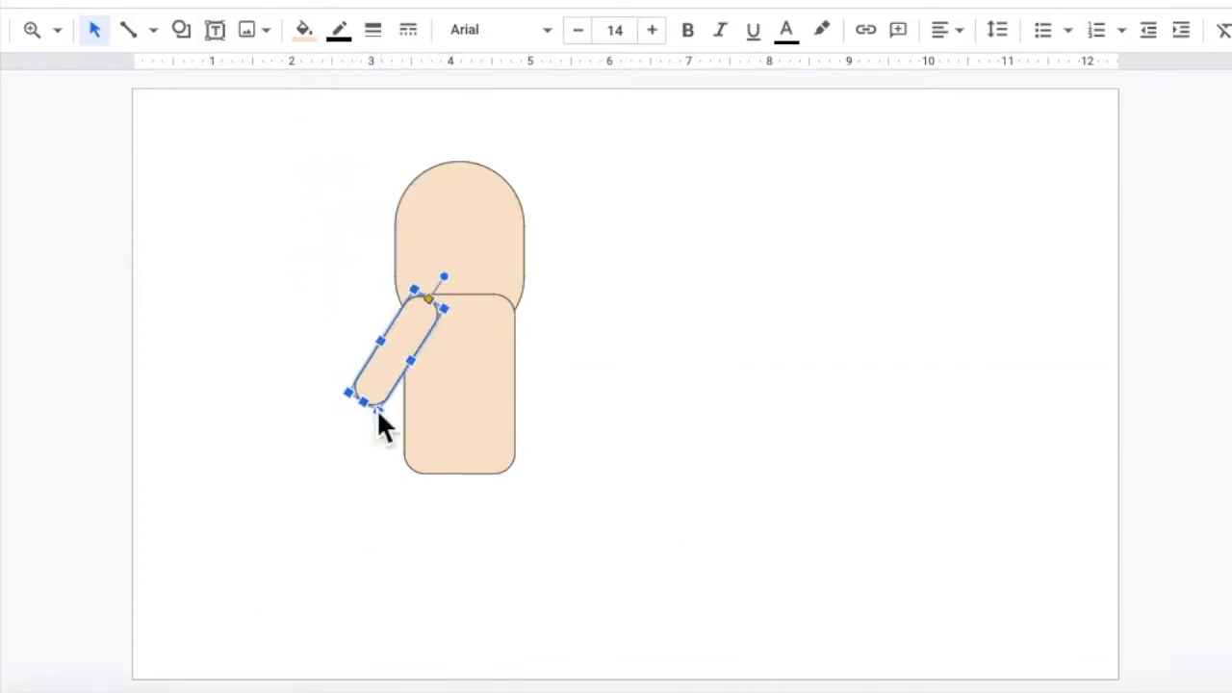
drag(311, 290, 291, 286)
mouse_move(332, 338)
mouse_down()
mouse_move(394, 377)
mouse_move(389, 412)
mouse_up()
click(231, 322)
click(408, 433)
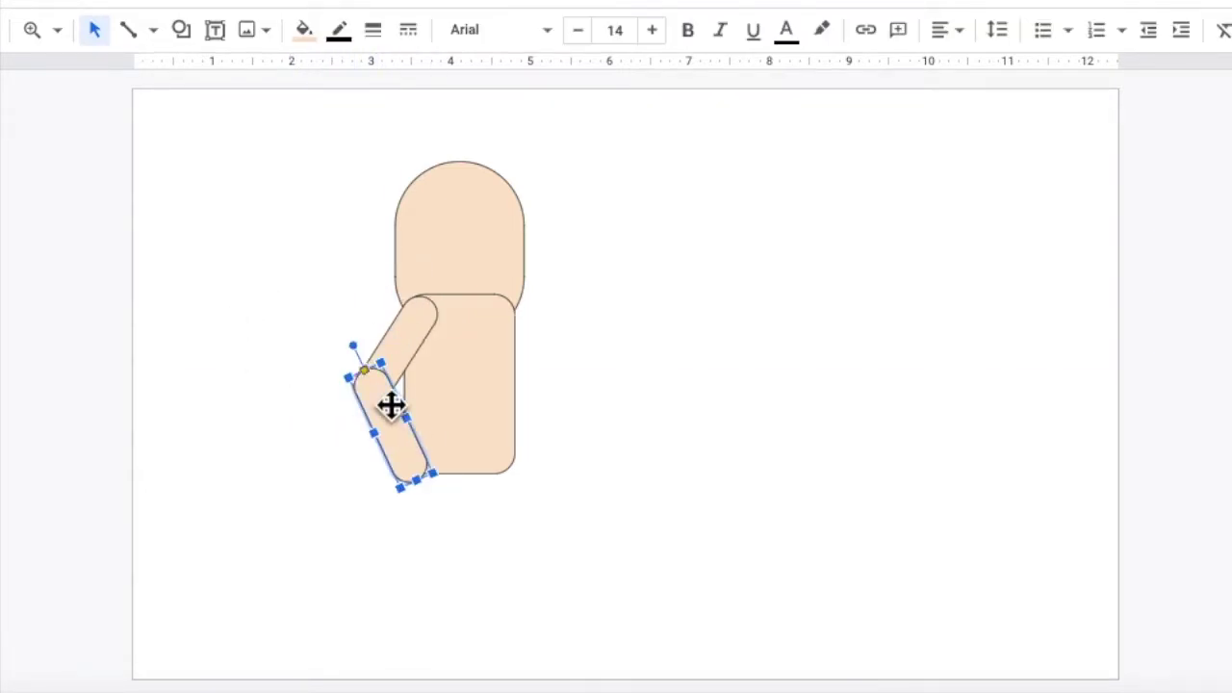
mouse_move(325, 308)
mouse_down()
mouse_move(370, 428)
mouse_move(620, 413)
mouse_up()
Step: Flip a copy of the arm horizontally and place it on the body's right side
right_click(626, 399)
mouse_move(178, 183)
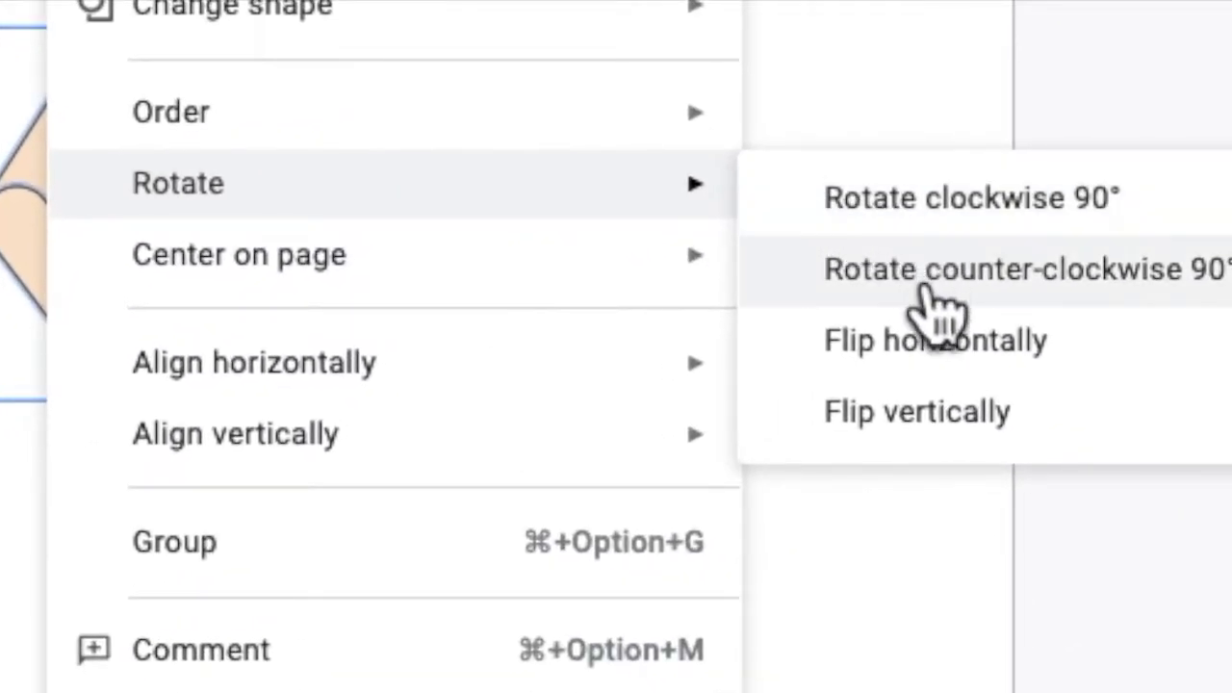
click(1000, 399)
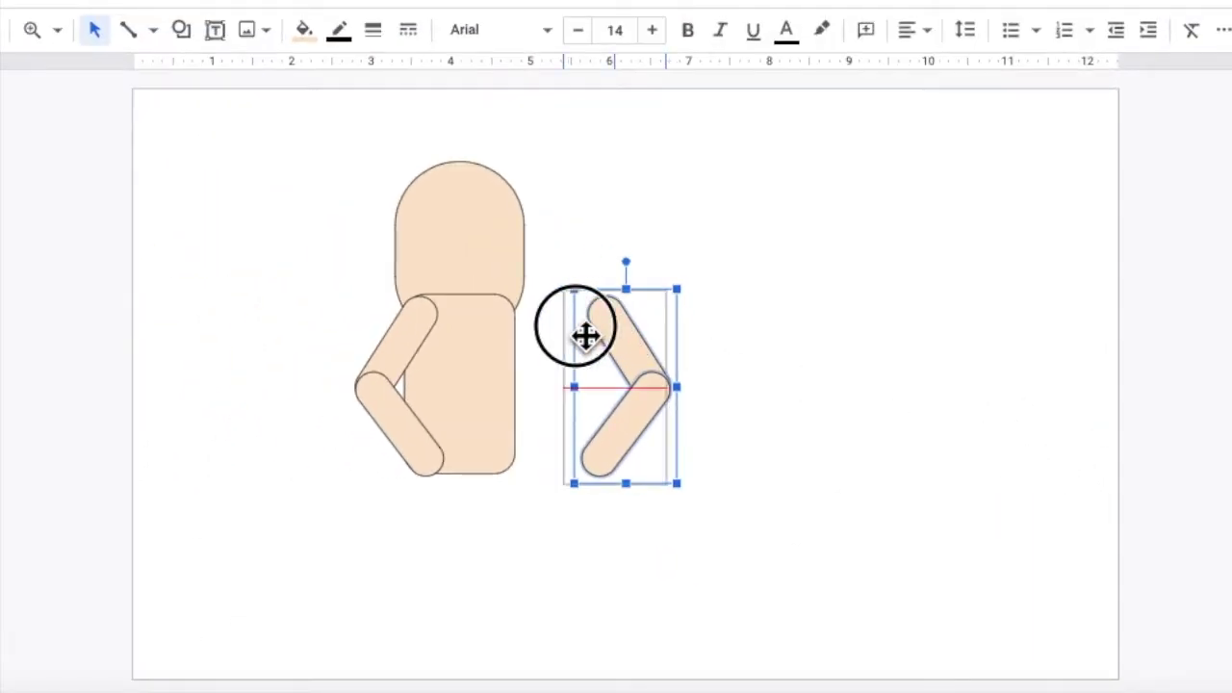
drag(587, 335, 514, 338)
click(687, 356)
Step: Duplicate an arm piece and stand it upright below the body as the left leg
click(400, 428)
key(ctrl+d)
mouse_move(376, 462)
mouse_down()
mouse_move(437, 541)
mouse_move(438, 580)
mouse_up()
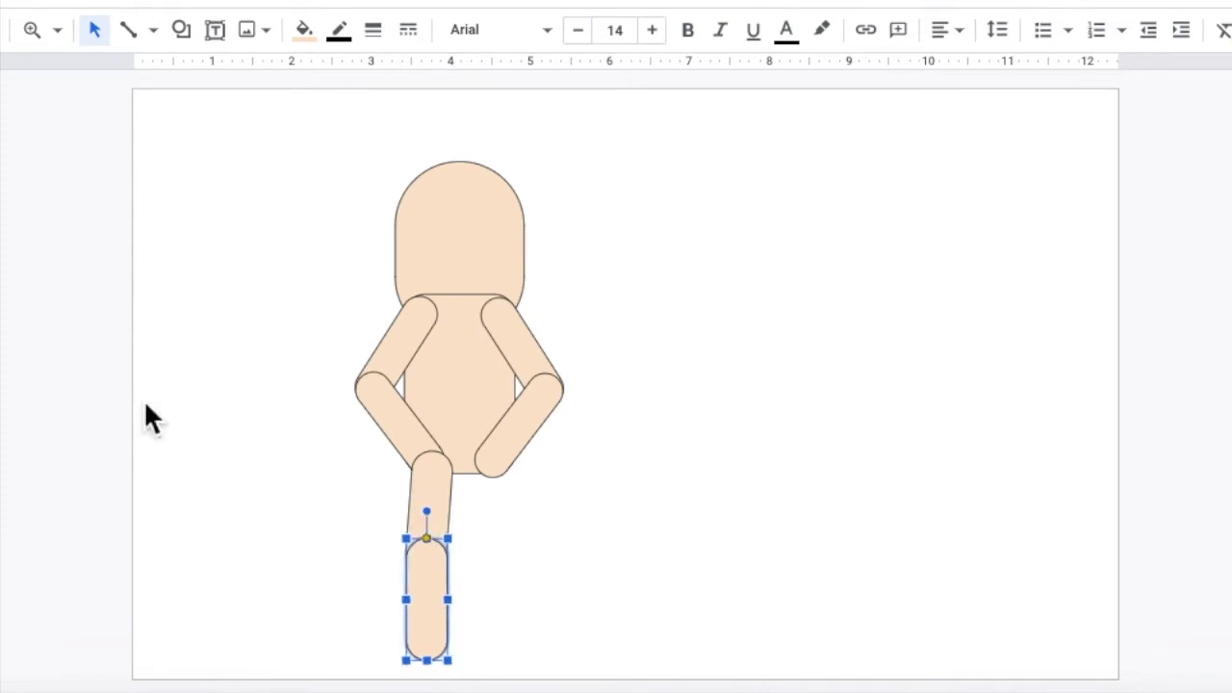
drag(149, 416, 467, 671)
Step: Duplicate and mirror the left leg into a matching right leg beside it
key(ctrl+d)
drag(426, 591, 527, 583)
right_click(527, 583)
mouse_move(592, 256)
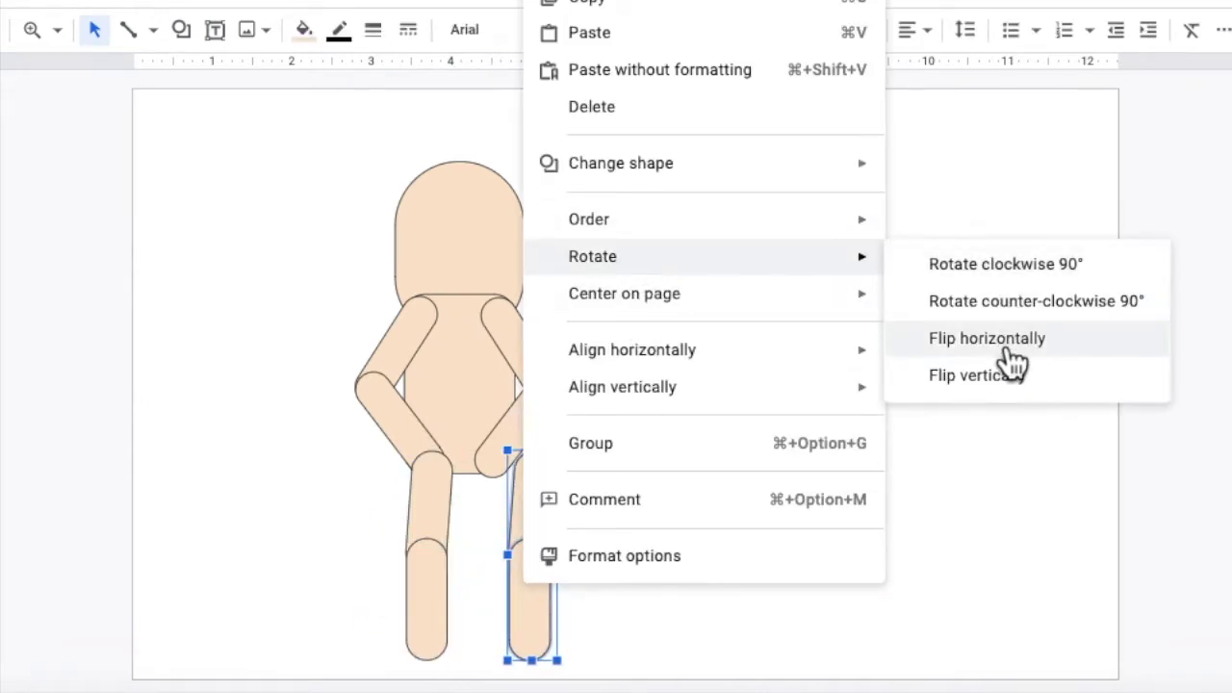
click(1008, 346)
mouse_move(538, 623)
mouse_down()
mouse_move(493, 624)
mouse_move(490, 597)
mouse_up()
click(519, 576)
click(476, 245)
click(574, 468)
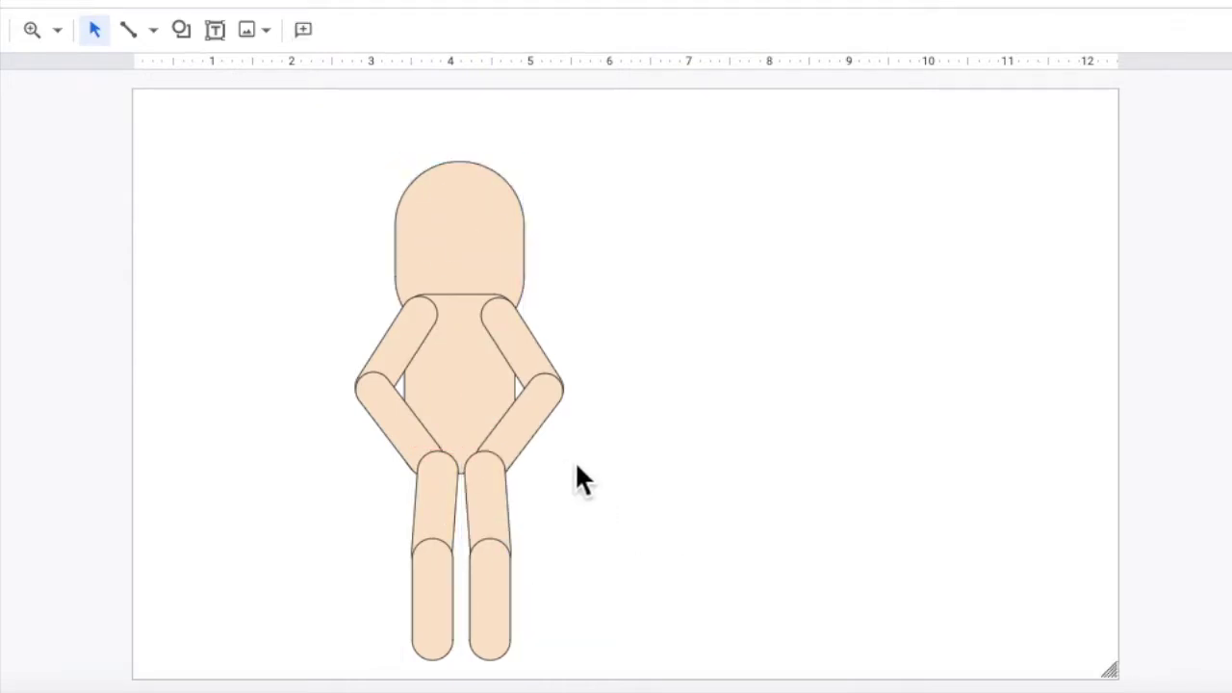
drag(541, 325, 539, 324)
right_click(569, 396)
mouse_move(658, 406)
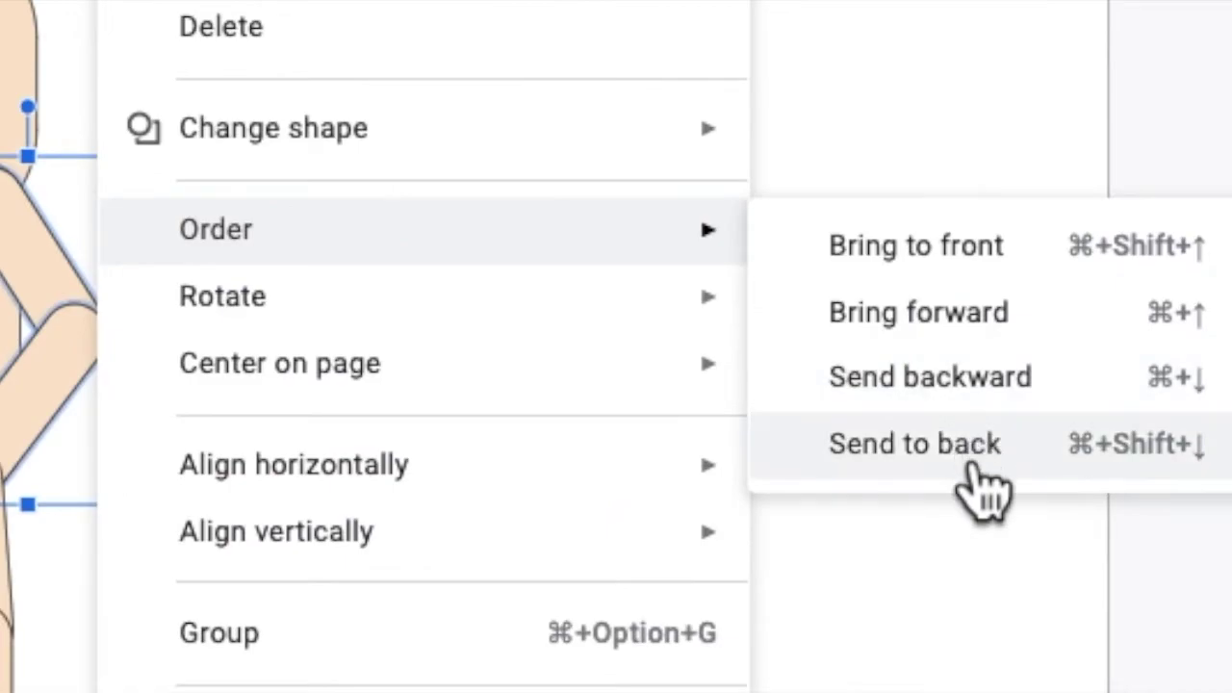
Step: Send both the right and left arms behind the body
click(1025, 450)
click(219, 349)
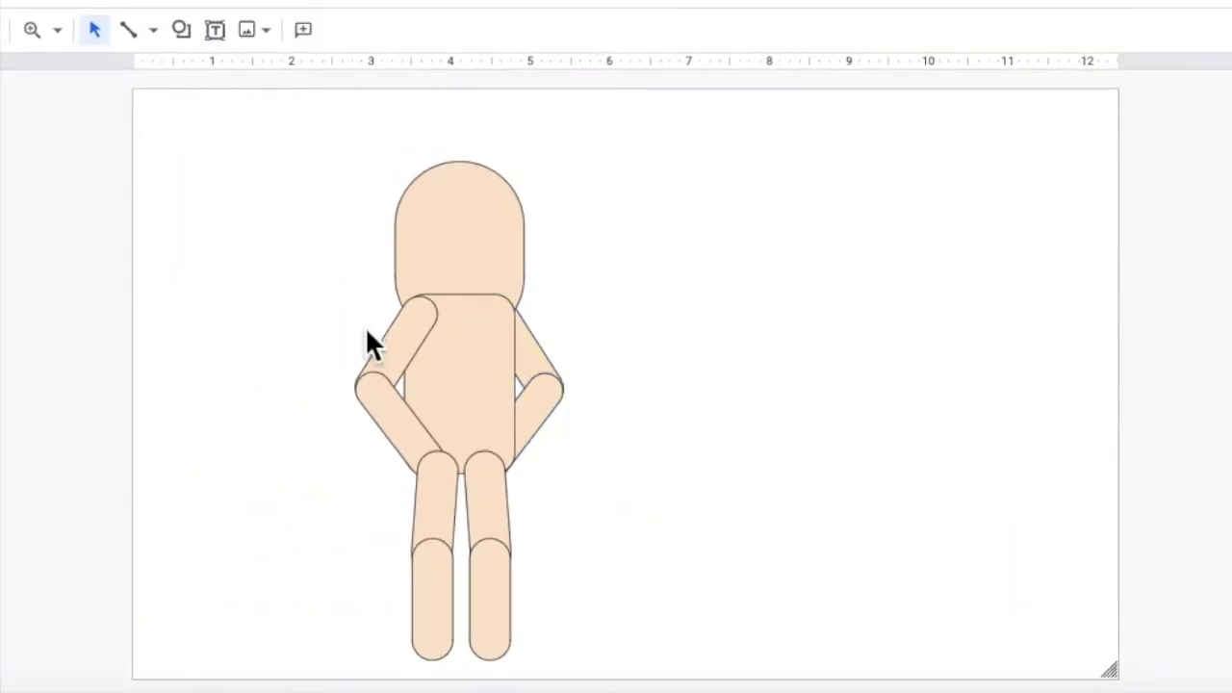
drag(370, 433, 372, 431)
right_click(391, 407)
mouse_move(444, 331)
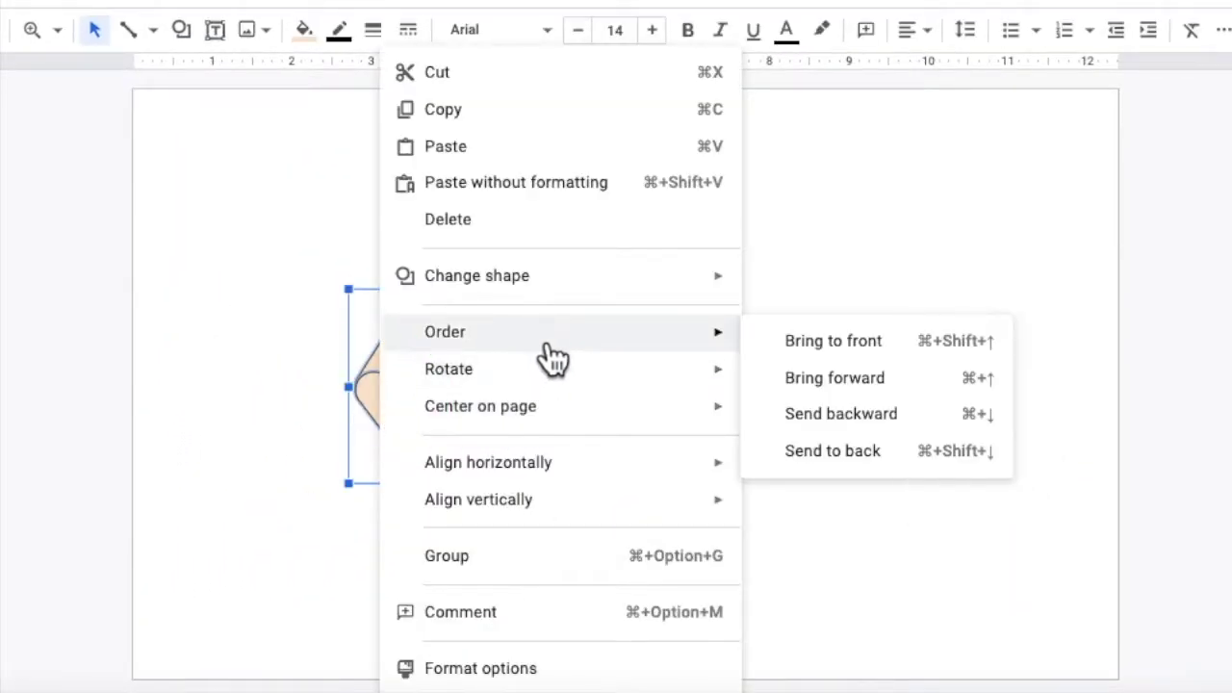
click(858, 452)
click(585, 513)
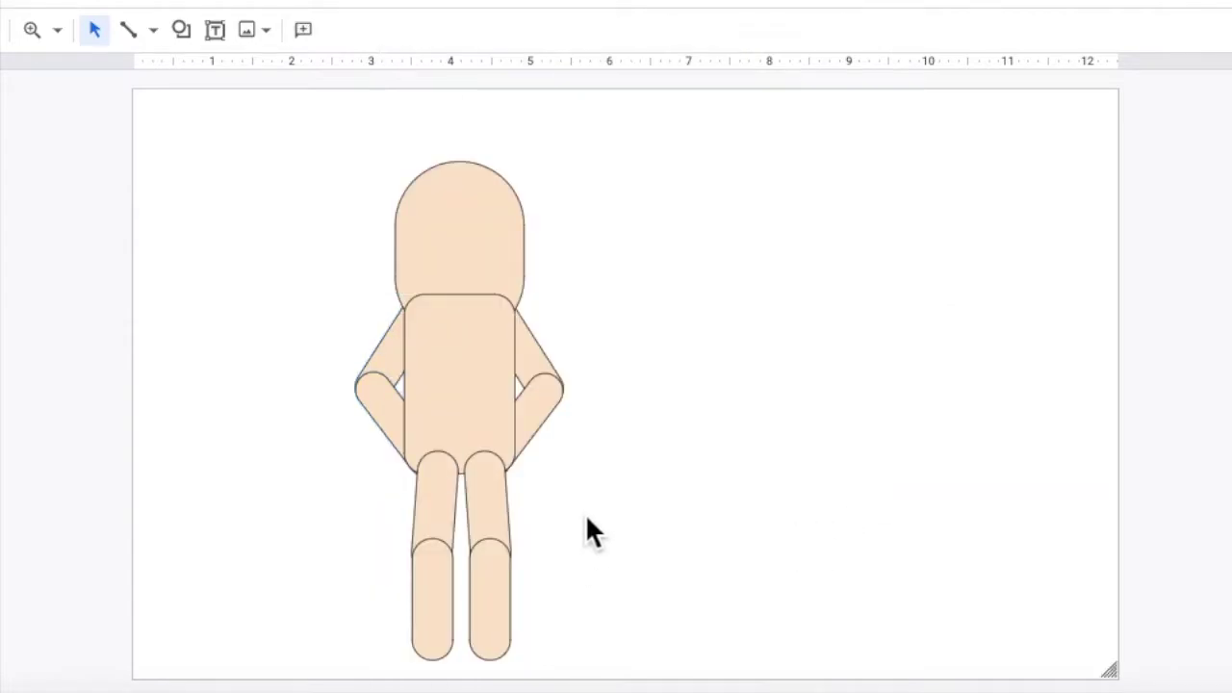
Step: Bring the head in front of the body
click(460, 217)
right_click(460, 216)
mouse_move(521, 387)
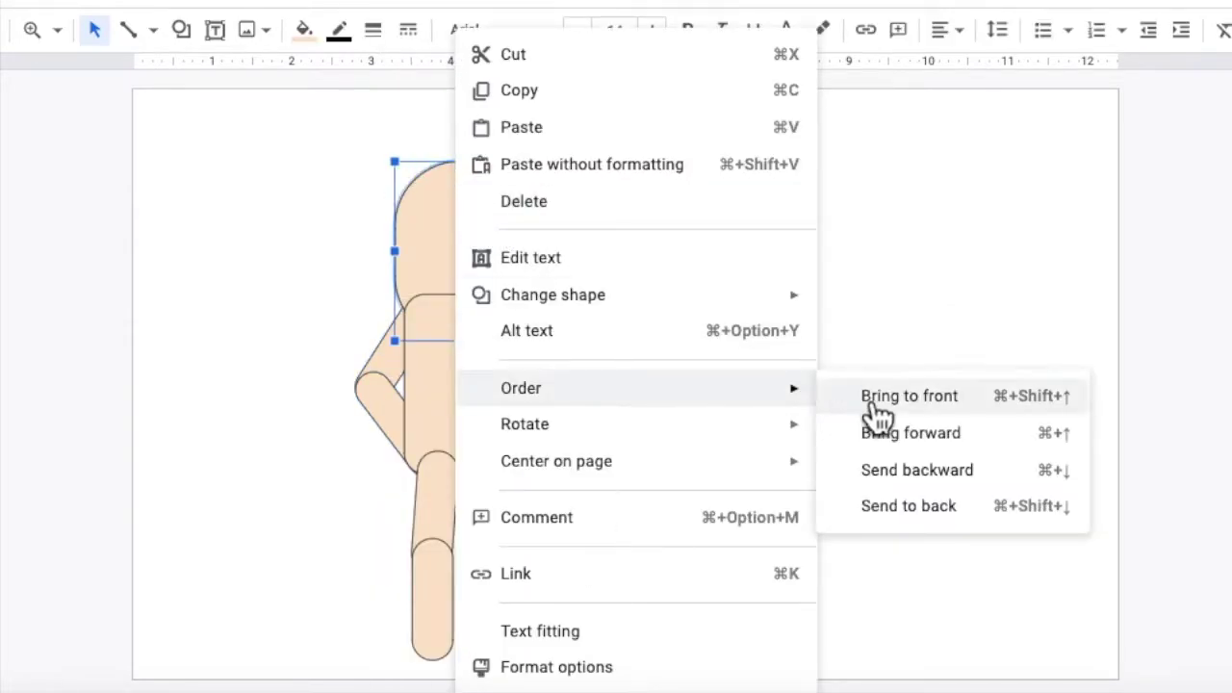
click(887, 404)
right_click(490, 577)
click(905, 427)
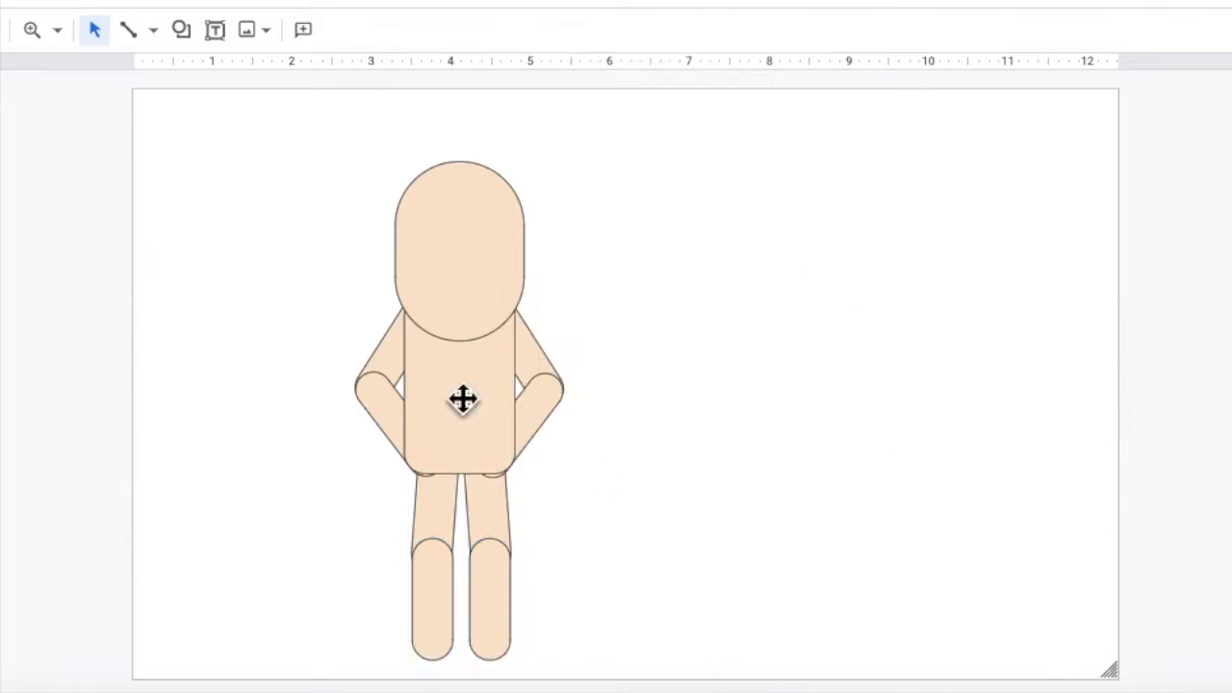
click(462, 401)
click(854, 391)
Step: Copy a lower leg into a flat foot and make the head narrower and shorter
drag(439, 616, 398, 547)
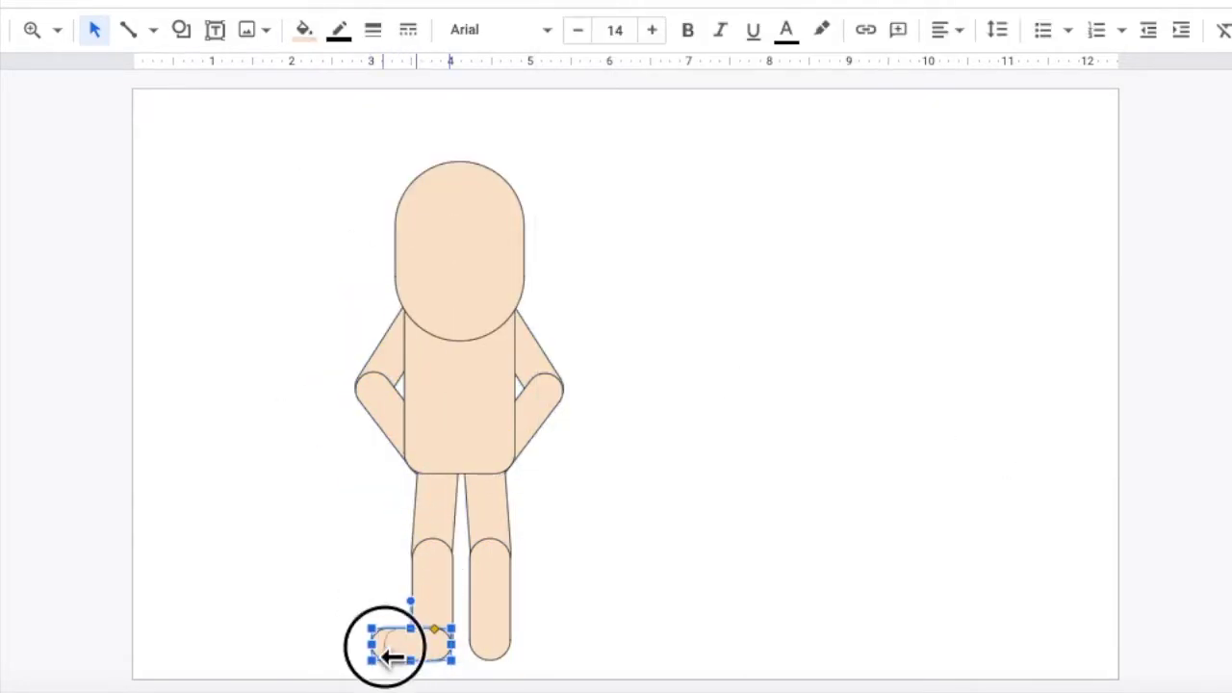
click(468, 660)
click(417, 658)
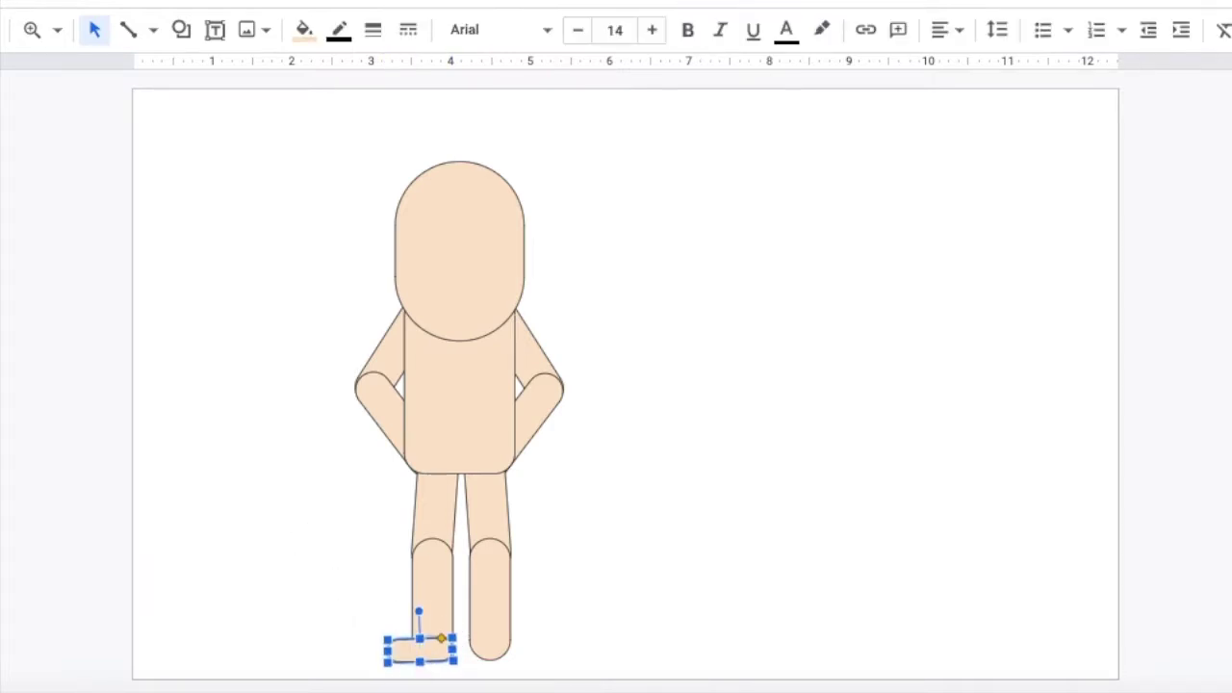
click(424, 308)
drag(399, 339, 407, 311)
click(862, 416)
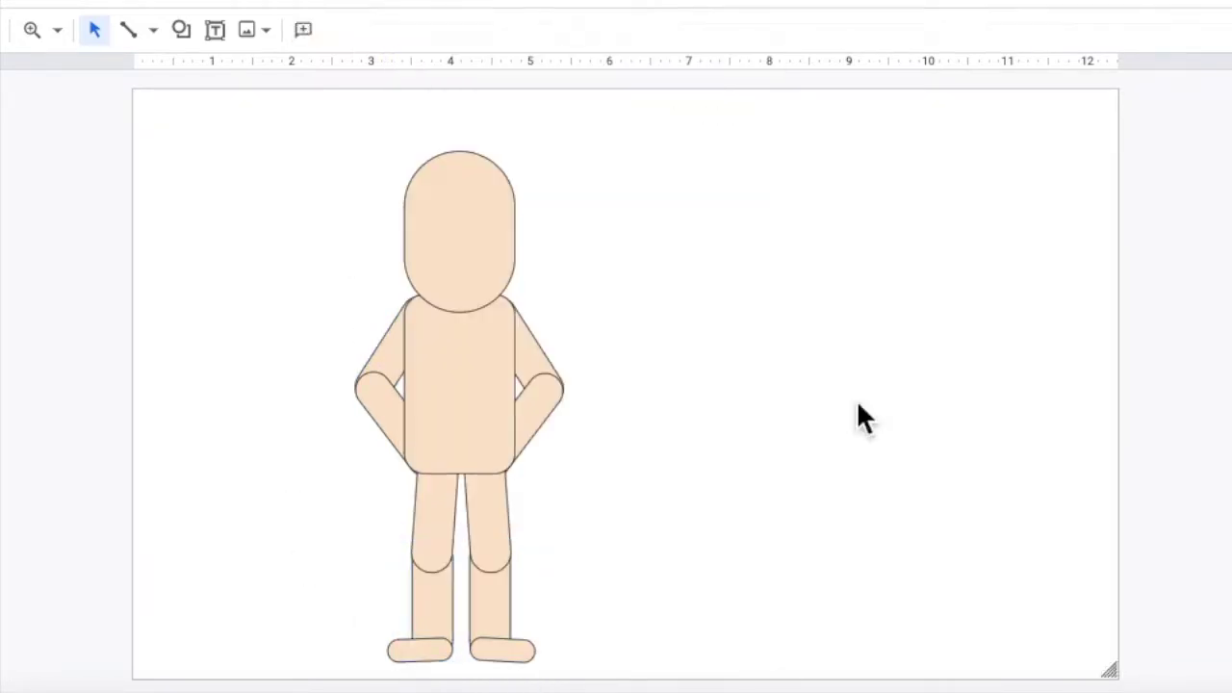
click(447, 617)
click(496, 620)
Step: Make the border transparent on every part of the figure
drag(233, 114, 621, 678)
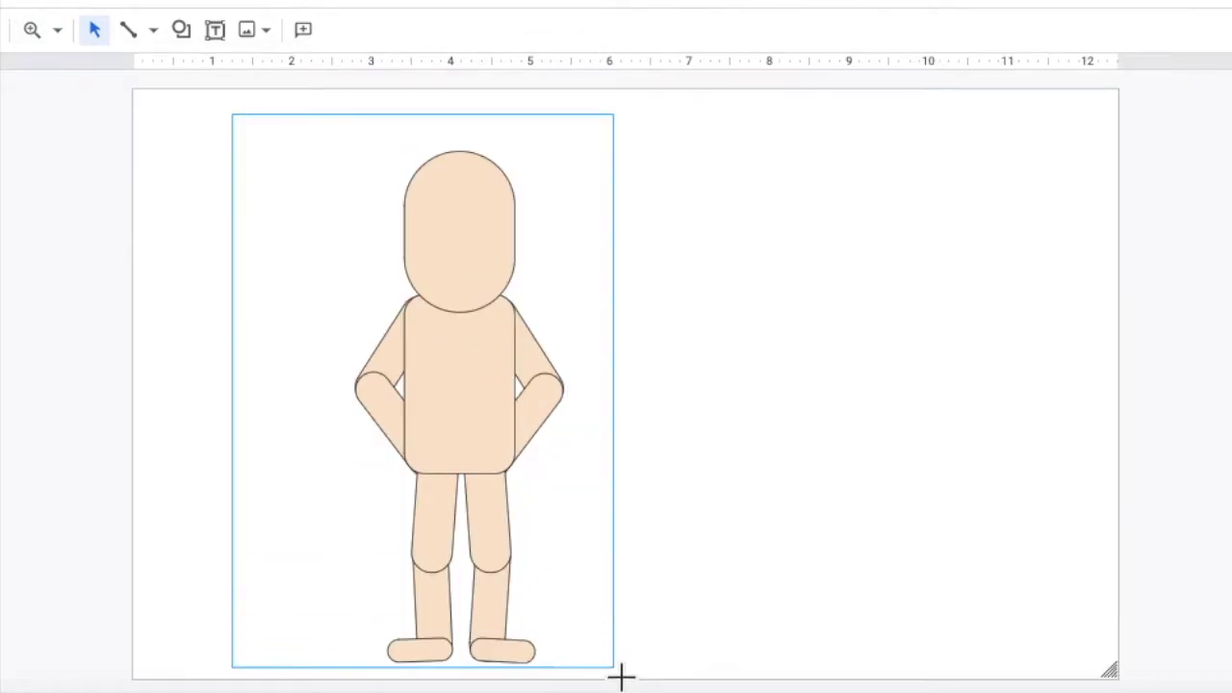
click(342, 28)
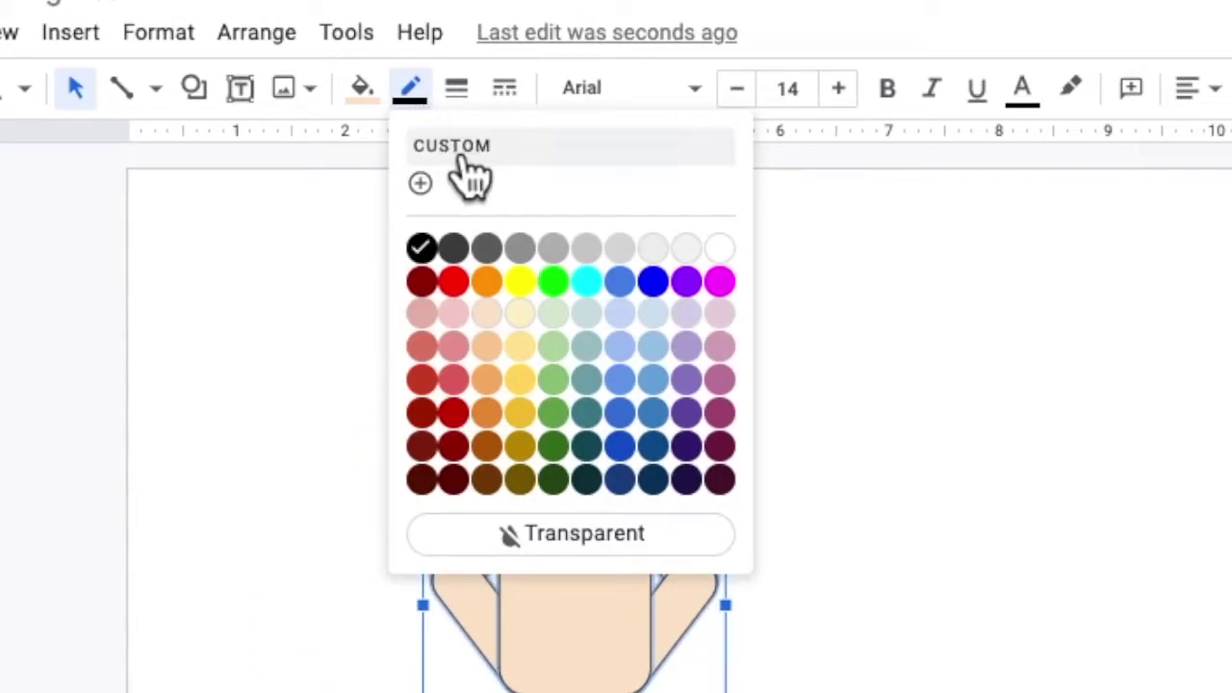
click(575, 537)
click(982, 561)
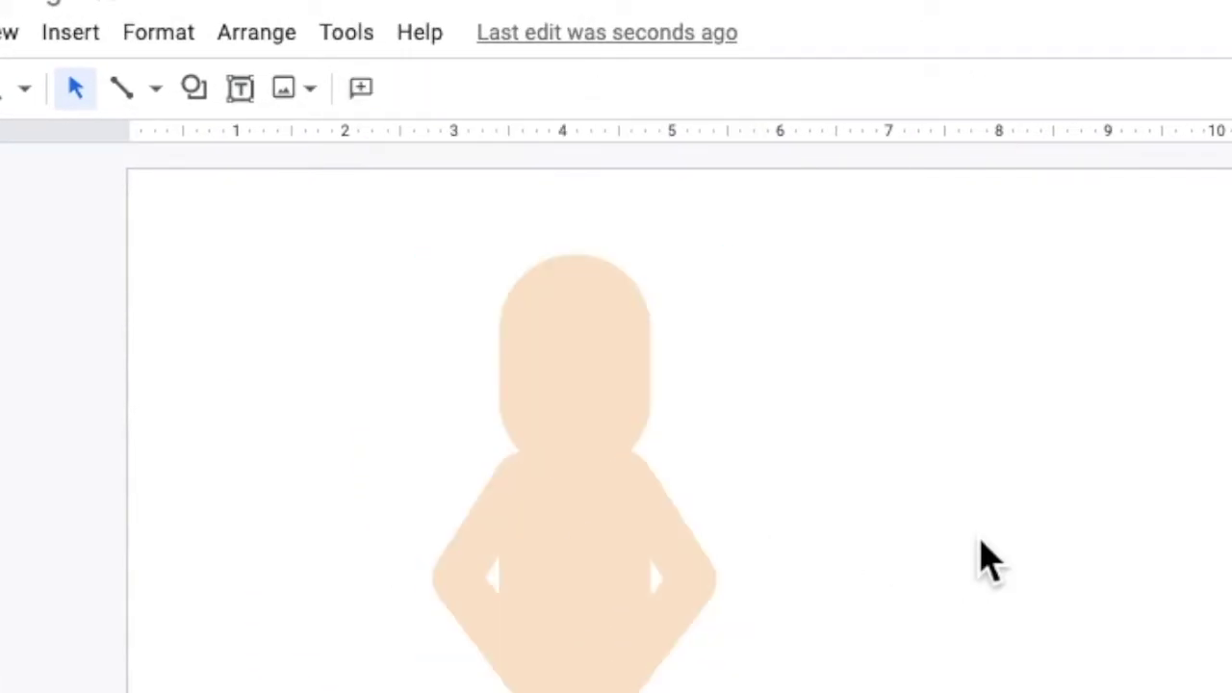
Step: Fill the torso cornflower blue as a shirt
click(460, 351)
mouse_move(460, 345)
mouse_down()
mouse_move(607, 344)
mouse_move(488, 380)
mouse_move(636, 449)
mouse_up()
click(303, 29)
click(459, 285)
Step: Arrange shortened blue pieces beside the figure into a shorts shape
drag(638, 348, 638, 462)
mouse_move(640, 493)
mouse_down()
mouse_move(771, 491)
mouse_move(616, 449)
mouse_move(737, 449)
mouse_up()
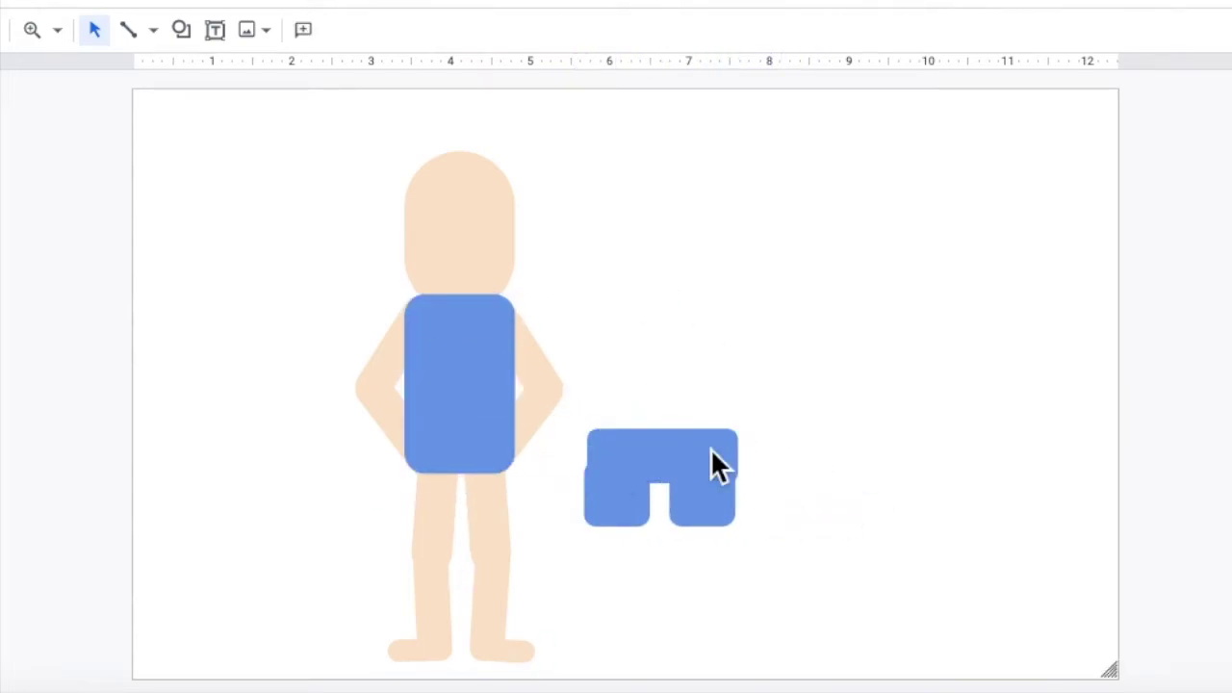
click(638, 517)
click(702, 495)
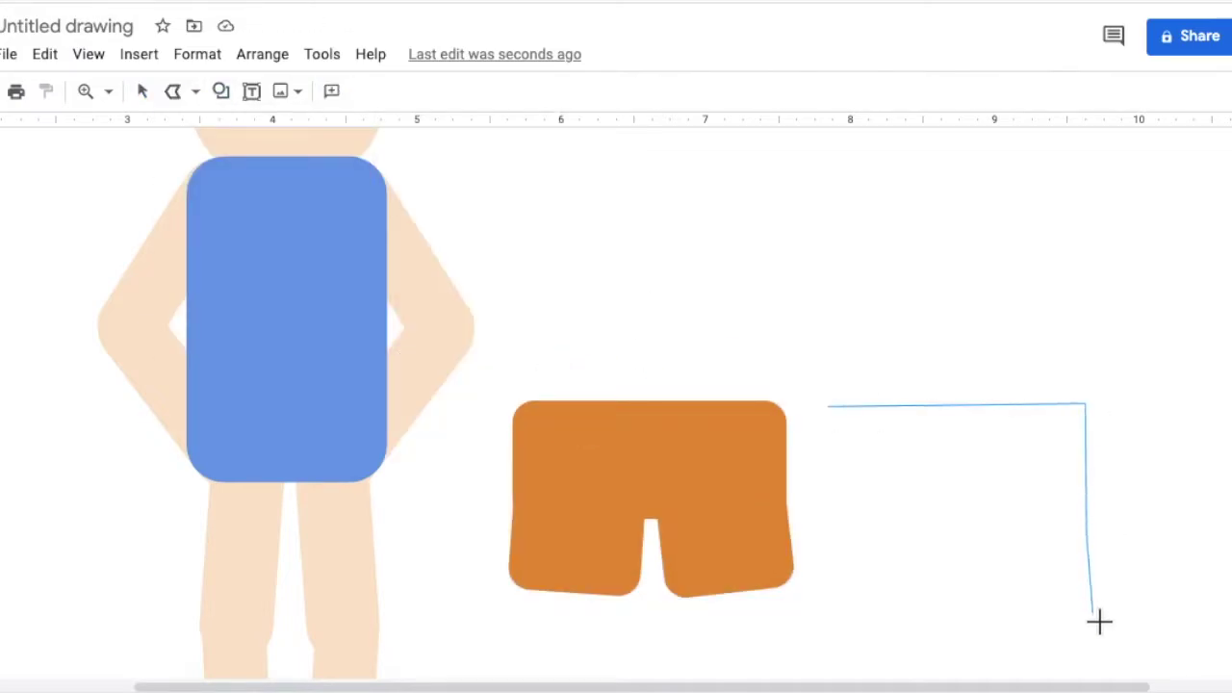
Step: Place the orange shorts on the lower body and lengthen the shirt to overlap them
click(829, 408)
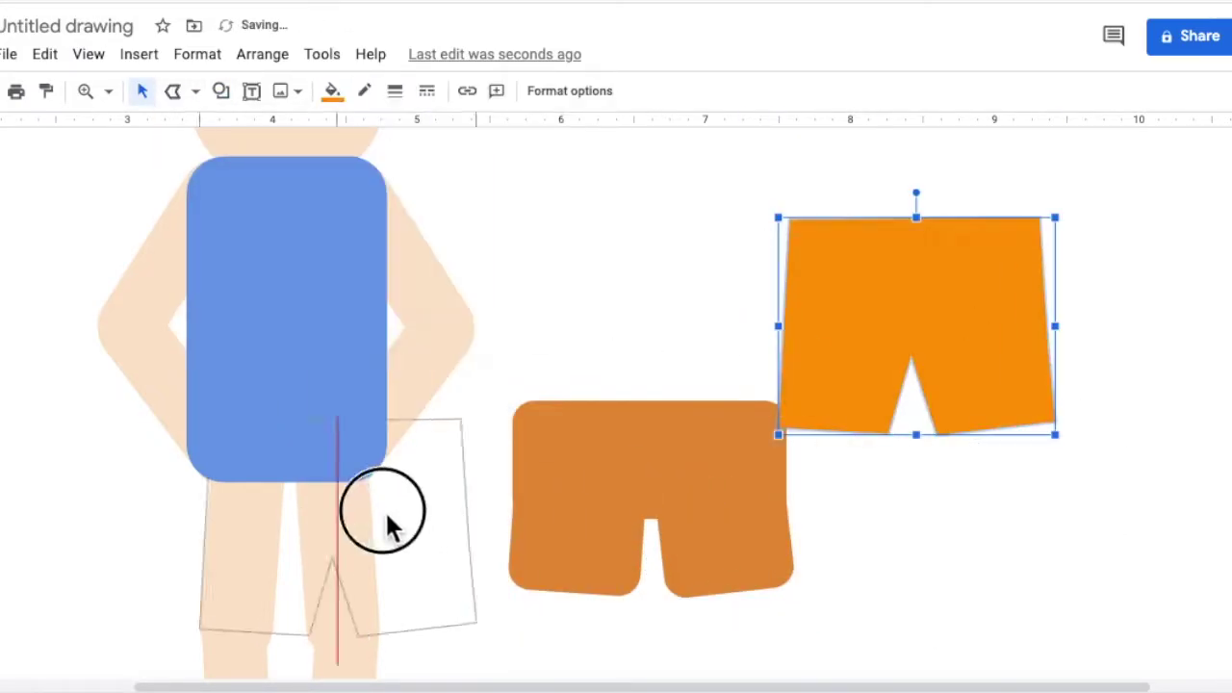
drag(962, 520, 385, 523)
scroll(630, 349, up, 1)
click(319, 462)
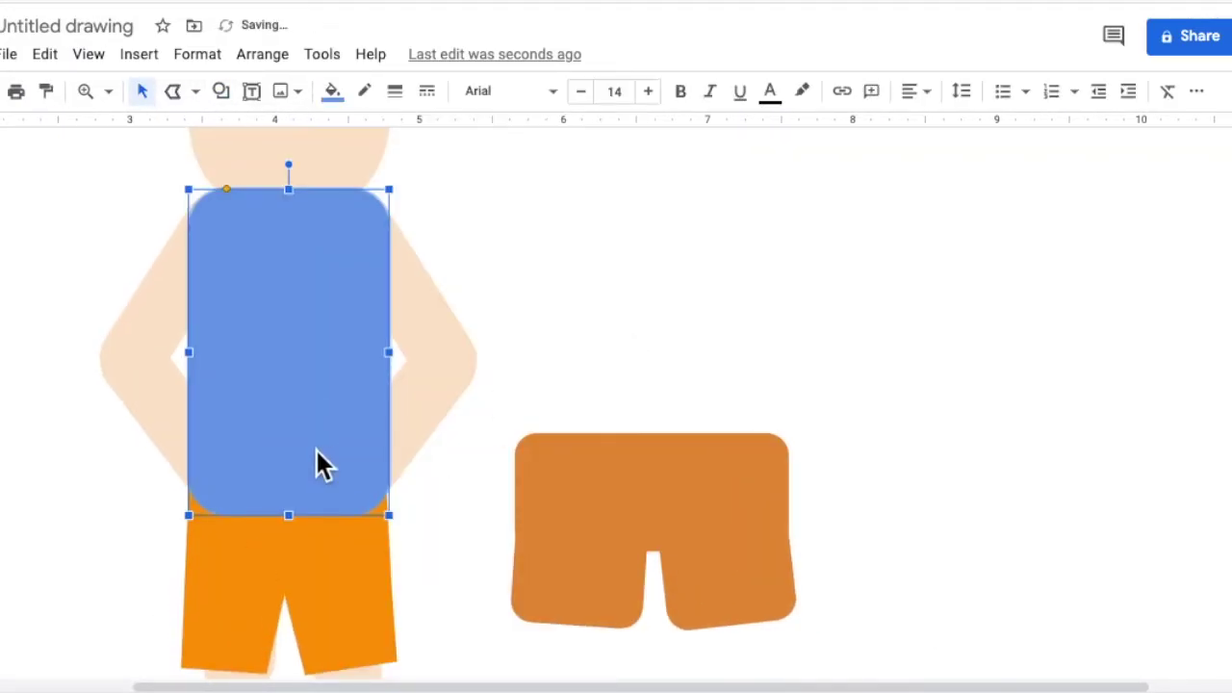
drag(318, 462, 323, 508)
click(279, 458)
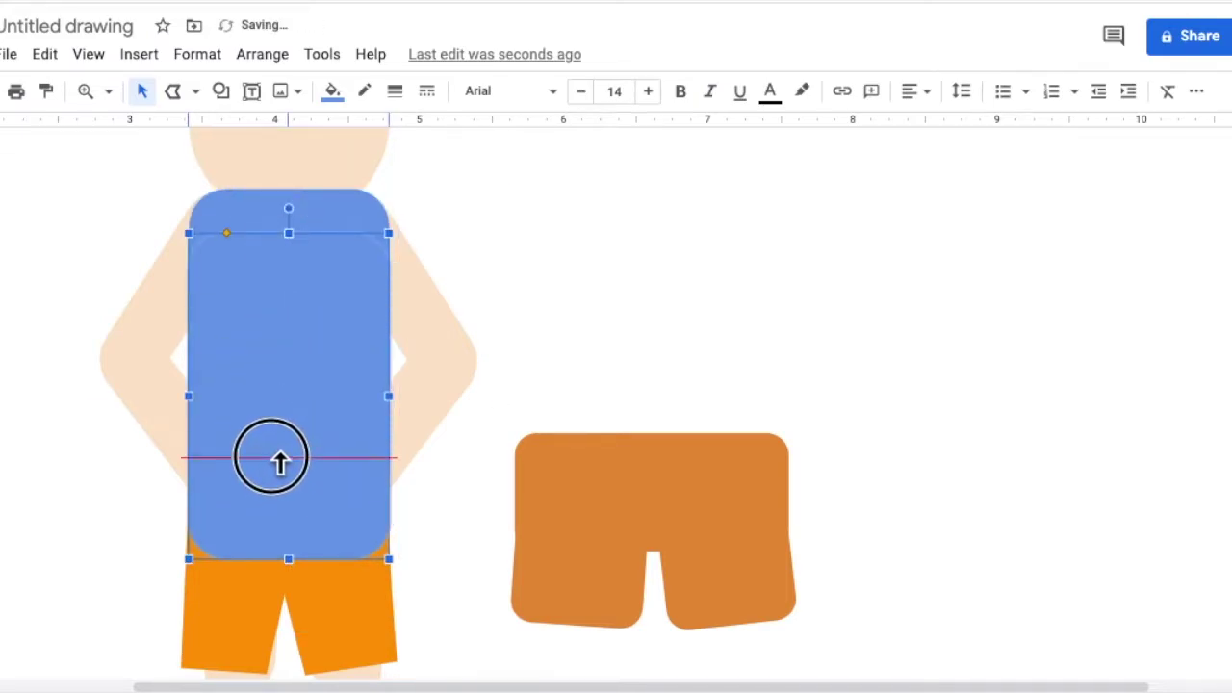
key(Escape)
drag(275, 506, 395, 506)
key(Escape)
drag(269, 499, 268, 499)
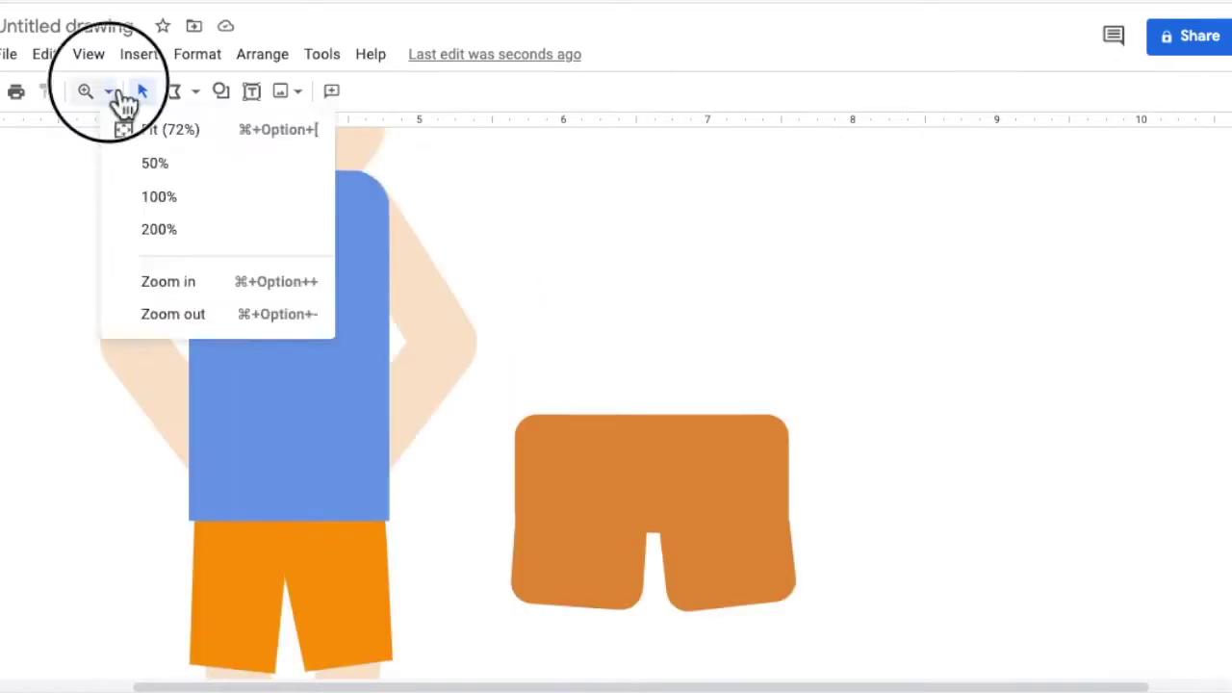
Step: Turn a spare leg piece into a forearm angled inward across the shirt
drag(393, 561, 317, 313)
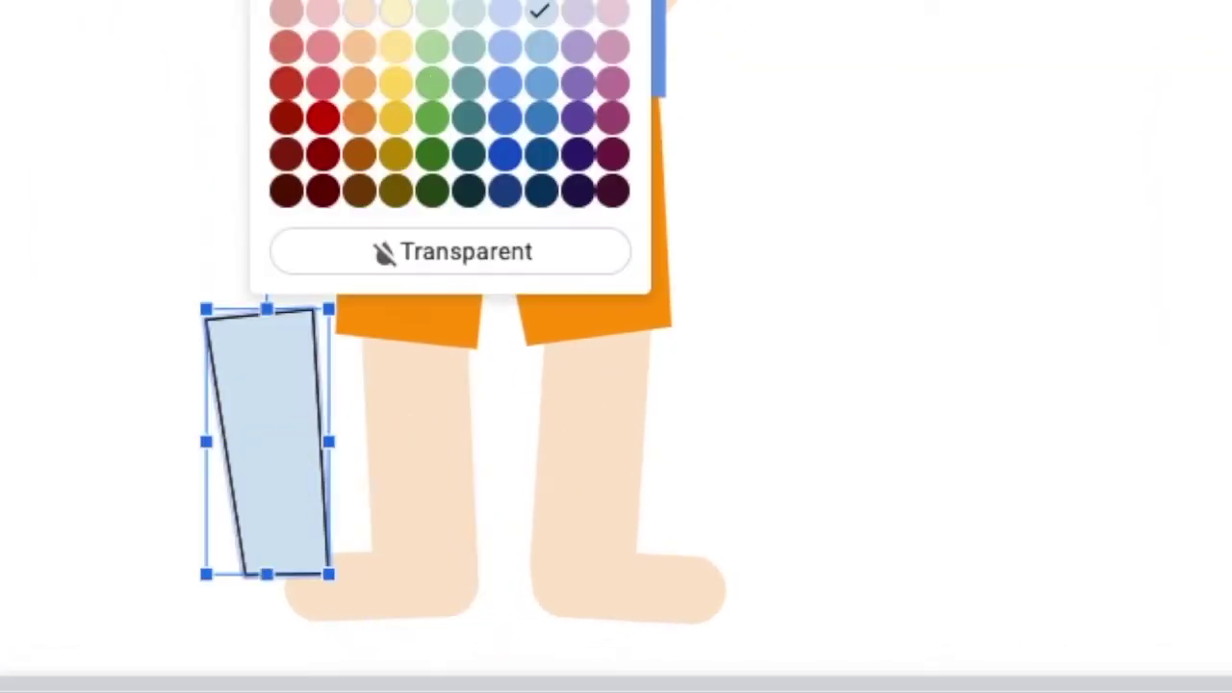
key(ctrl+z)
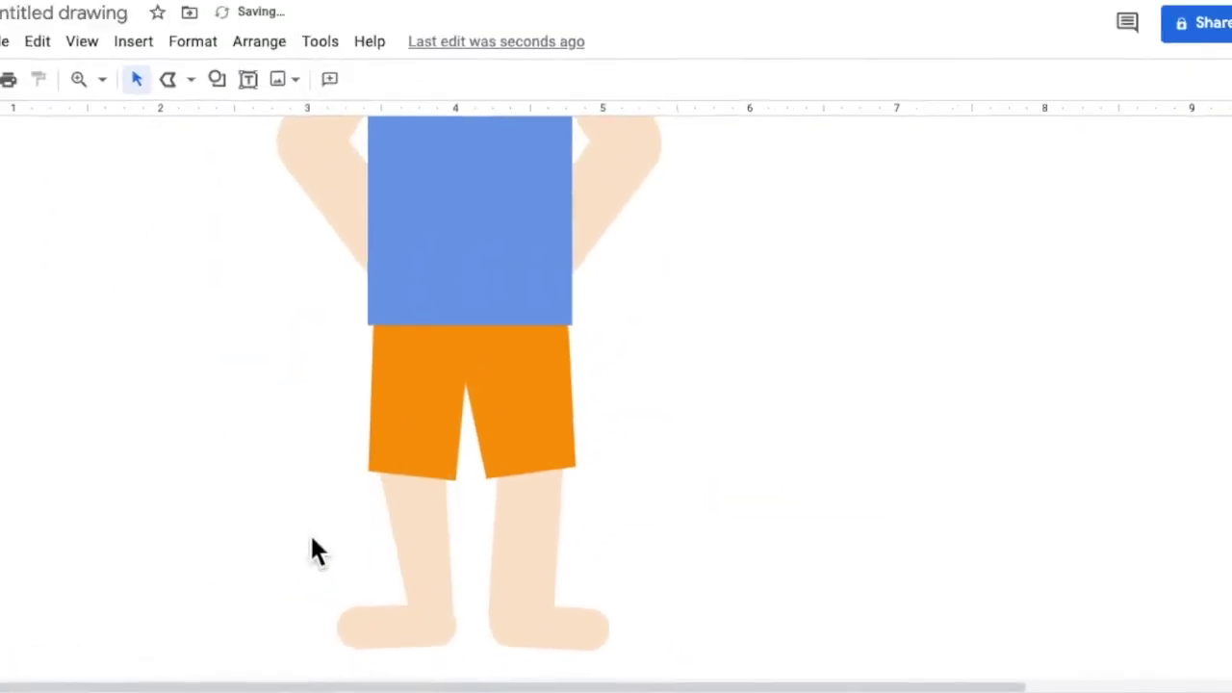
click(515, 539)
drag(548, 544, 633, 552)
mouse_move(552, 471)
mouse_down()
mouse_move(770, 491)
mouse_move(636, 360)
mouse_up()
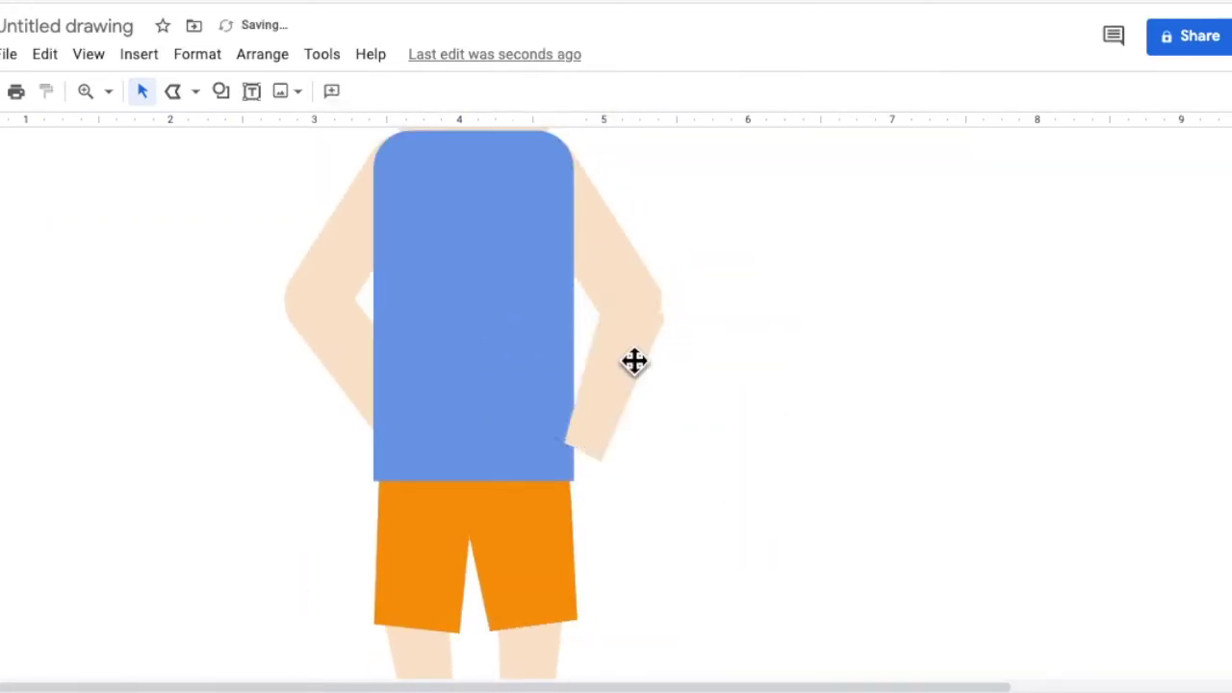
drag(610, 241, 622, 324)
click(789, 388)
drag(589, 363, 570, 354)
click(742, 321)
click(836, 385)
scroll(355, 273, up, 2)
Step: Bring the head in front of the shirt using Order > Bring to front
scroll(356, 272, up, 2)
right_click(481, 288)
click(895, 419)
click(922, 373)
click(473, 280)
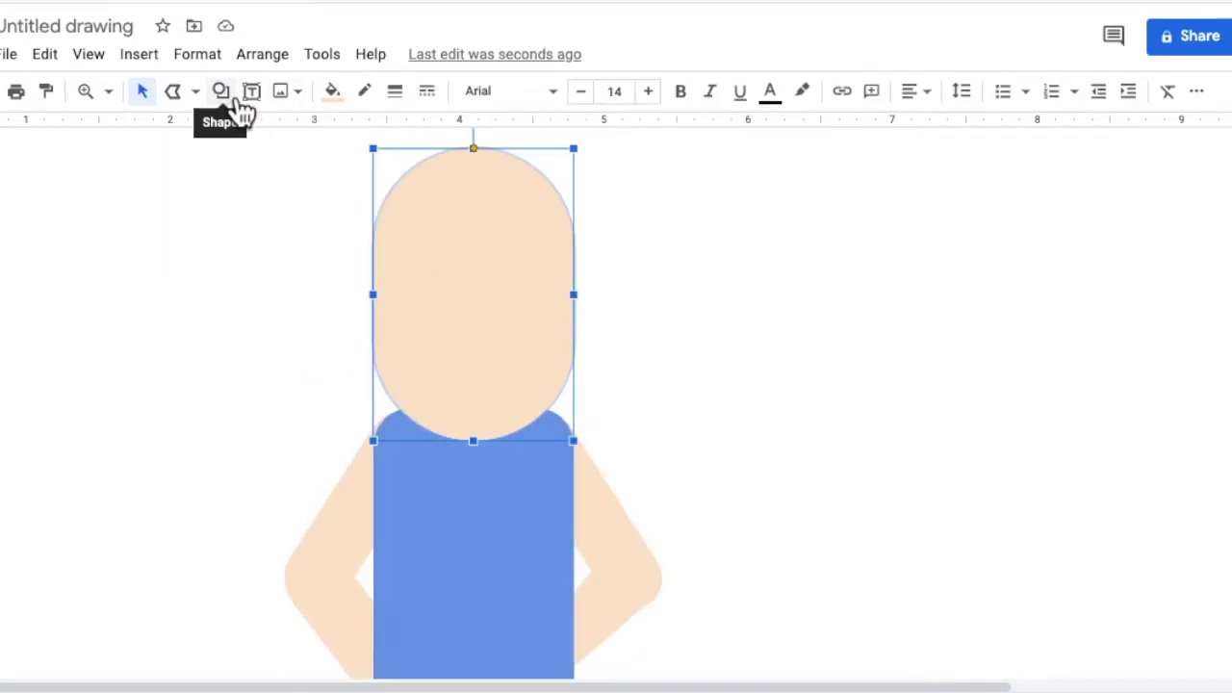
Step: Draw a borderless V-neck triangle at the shirt collar
click(249, 93)
drag(447, 427, 513, 500)
click(578, 385)
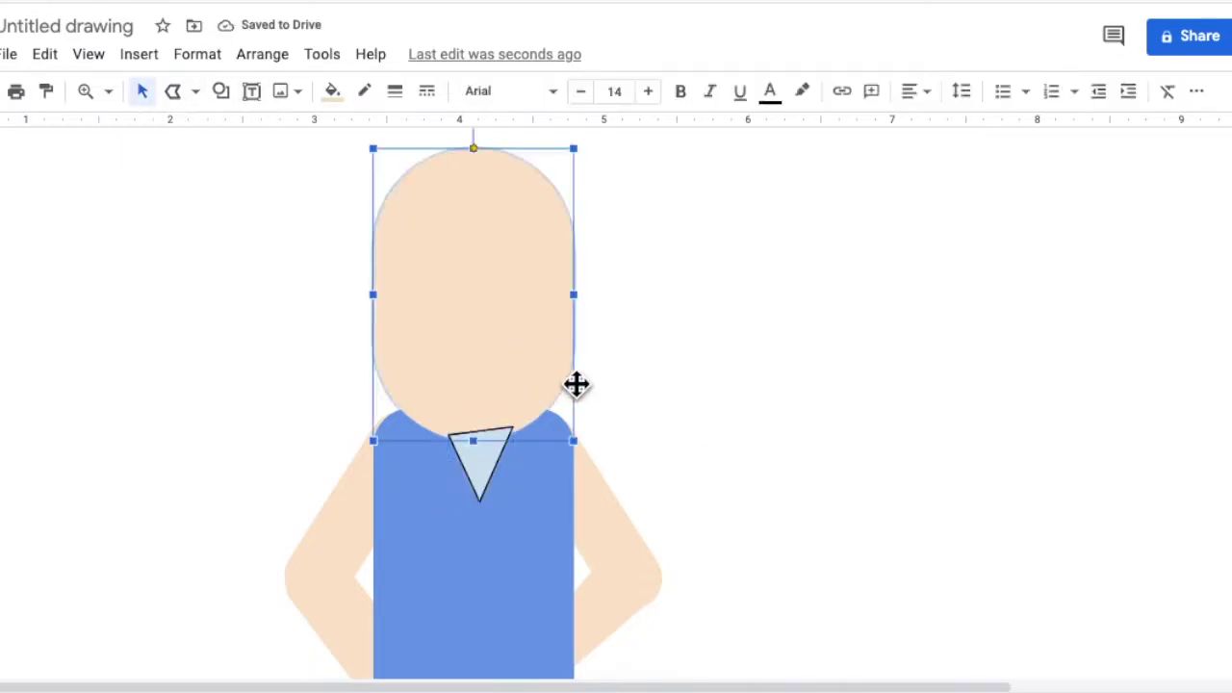
click(479, 452)
click(332, 90)
click(486, 387)
Step: Give the head a drop shadow at 81% transparency
right_click(506, 355)
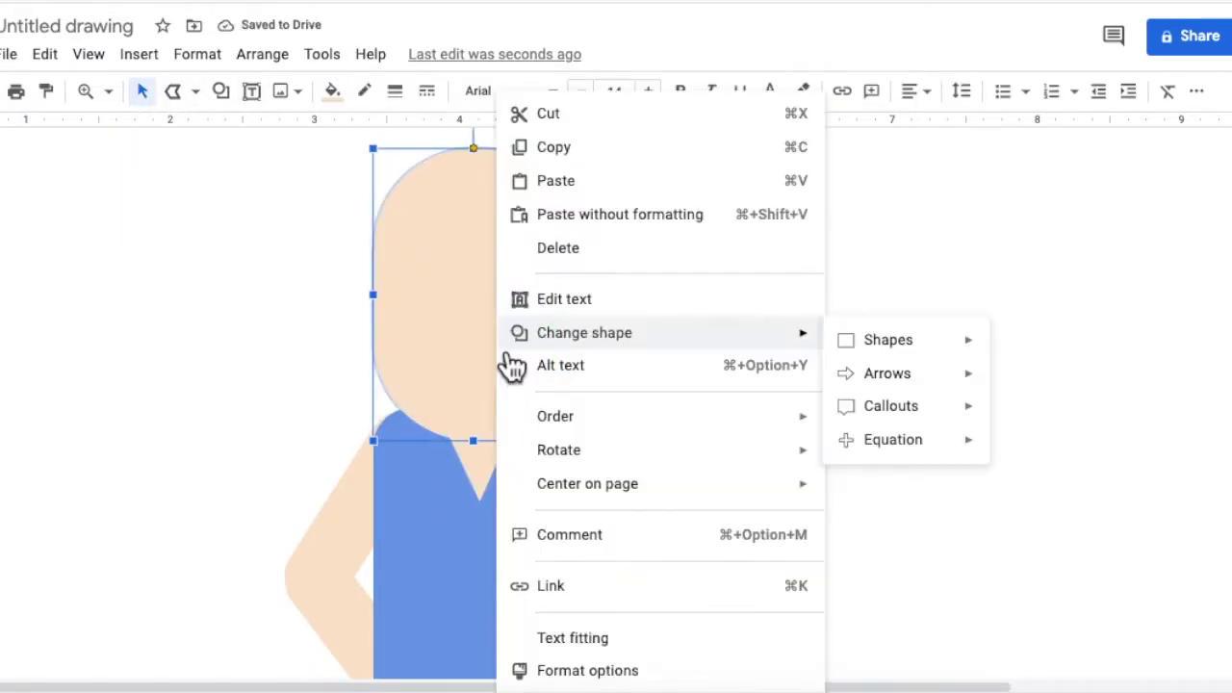
click(902, 429)
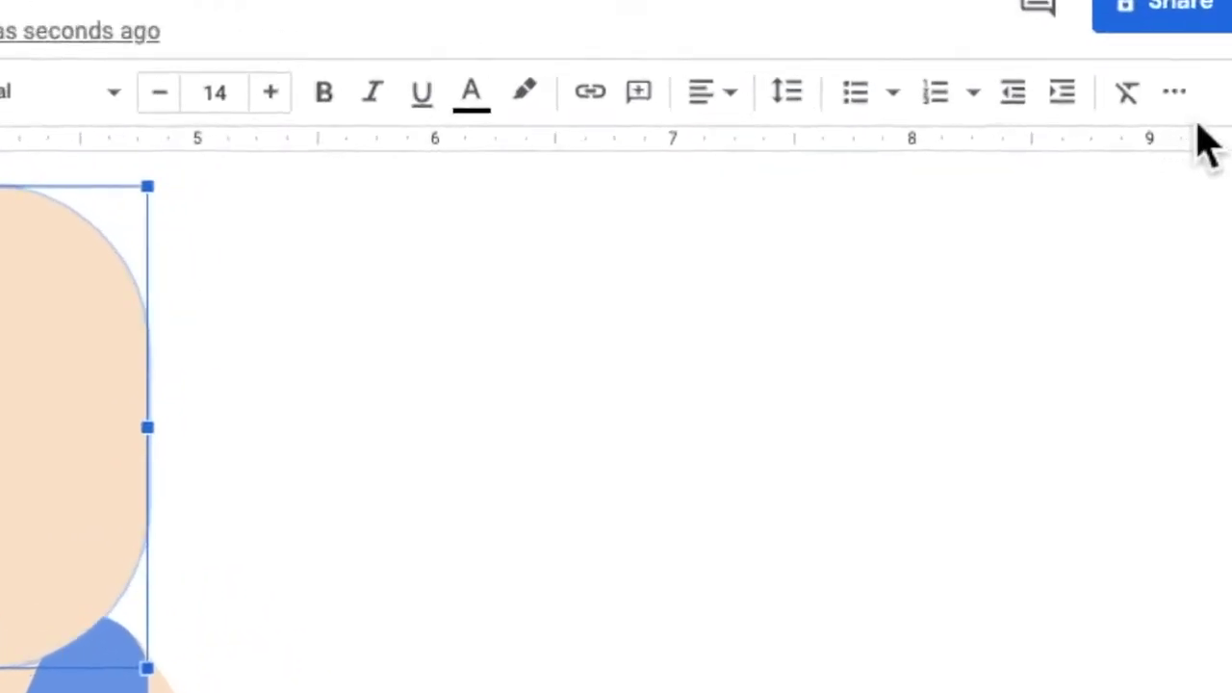
click(1145, 231)
click(1190, 351)
drag(1075, 479, 1172, 505)
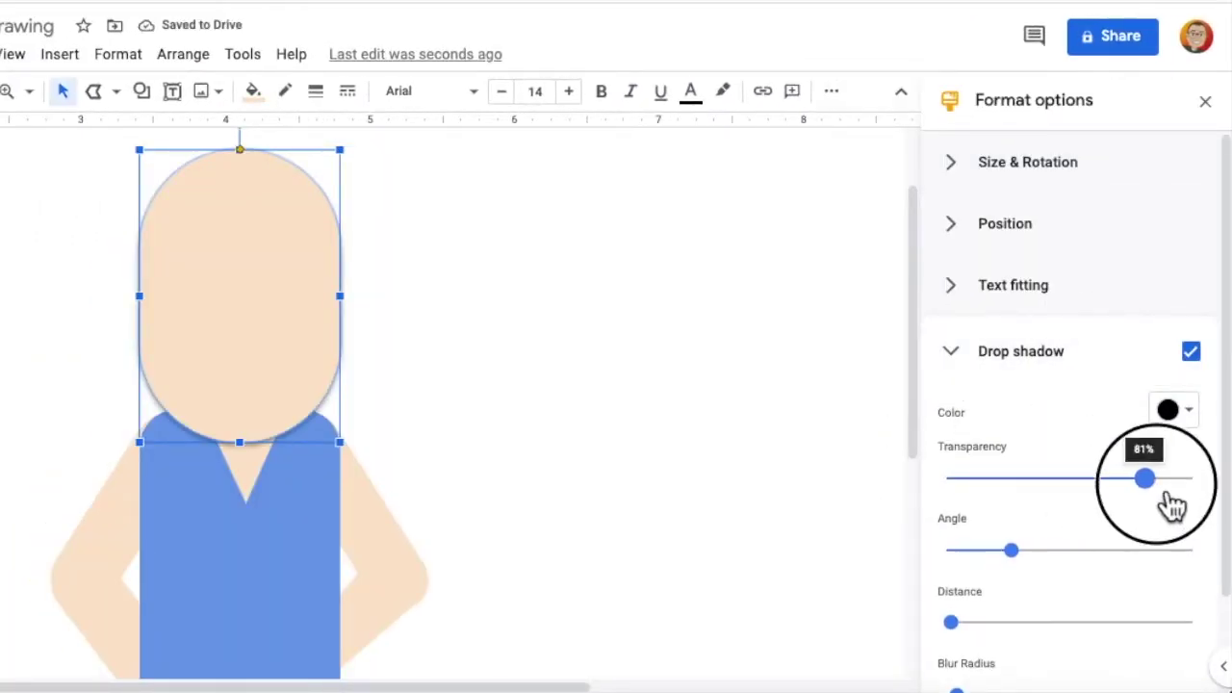
scroll(1077, 539, down, 2)
drag(953, 515, 972, 516)
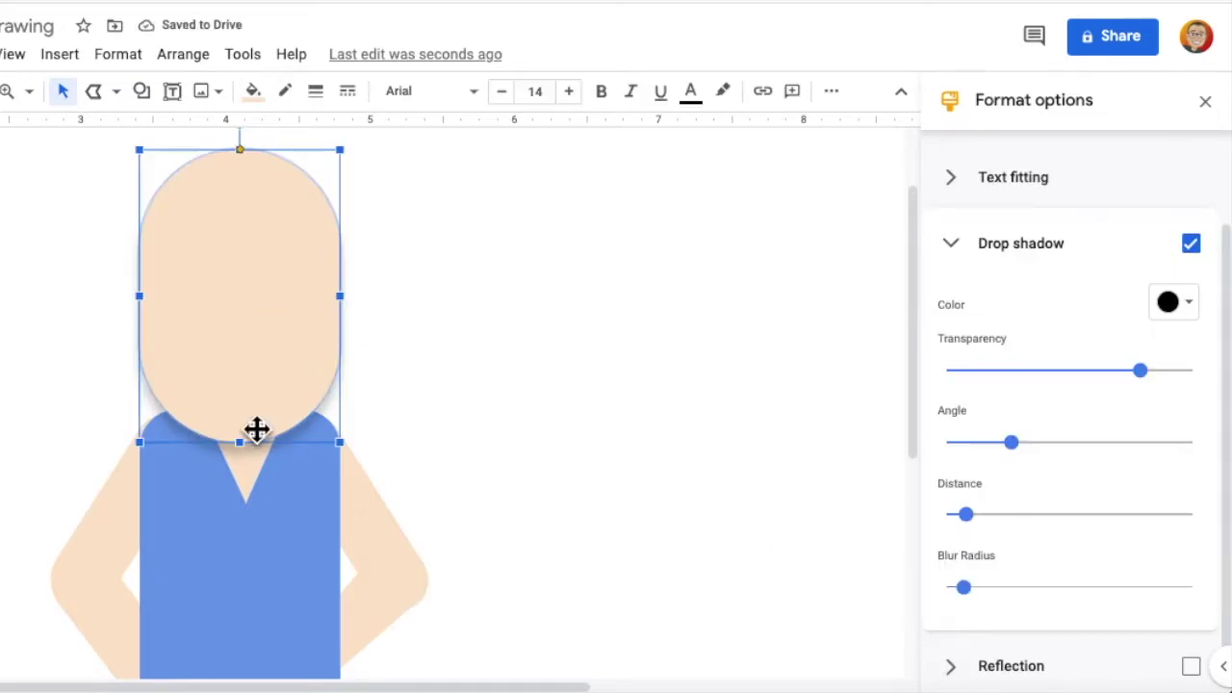
Step: Draw a freeform shoulder sleeve and fill it the shirt's blue
click(434, 327)
click(262, 332)
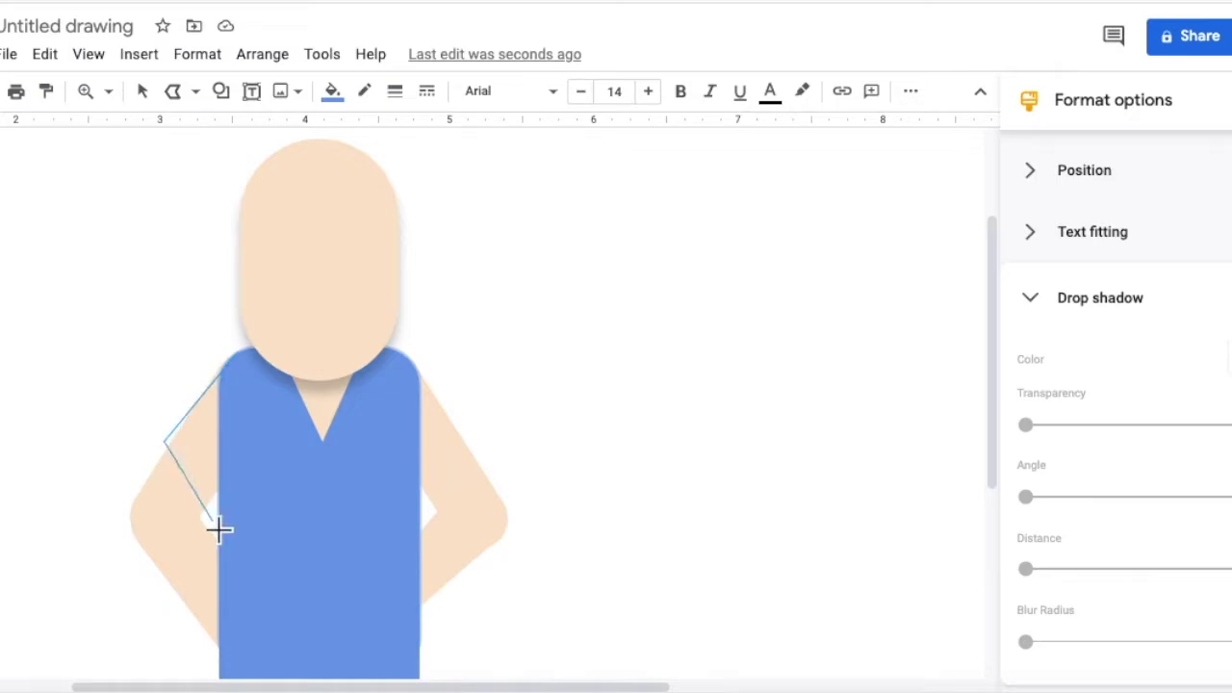
click(238, 368)
click(332, 90)
click(461, 316)
click(332, 91)
click(485, 339)
click(515, 309)
click(225, 369)
Step: Move the sleeve higher so it sits against the torso
click(189, 421)
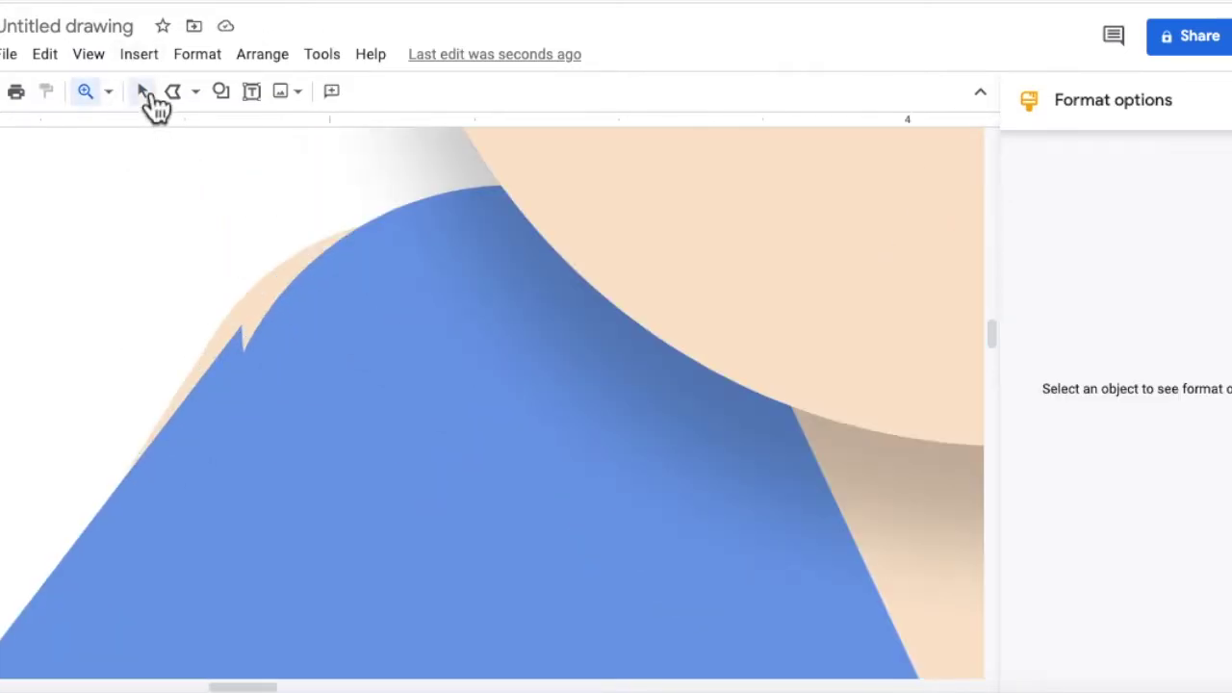
click(143, 90)
click(220, 343)
click(85, 91)
shift+click(135, 346)
click(142, 91)
click(91, 356)
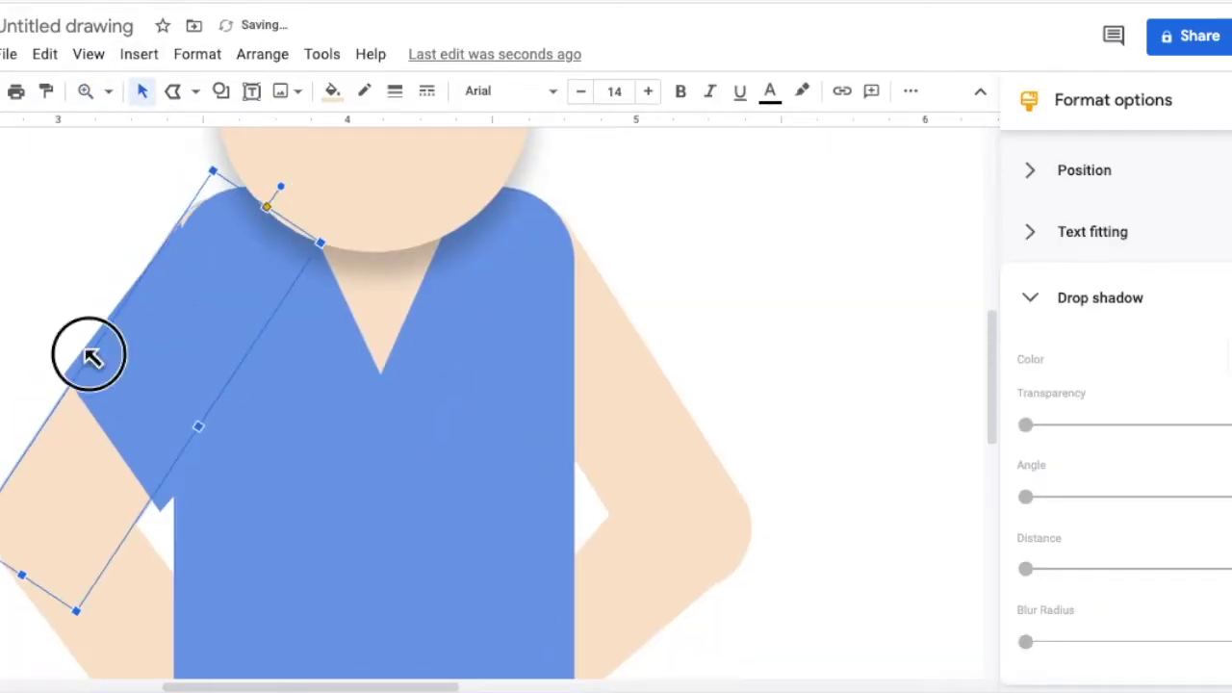
drag(92, 356, 163, 360)
click(129, 279)
click(65, 323)
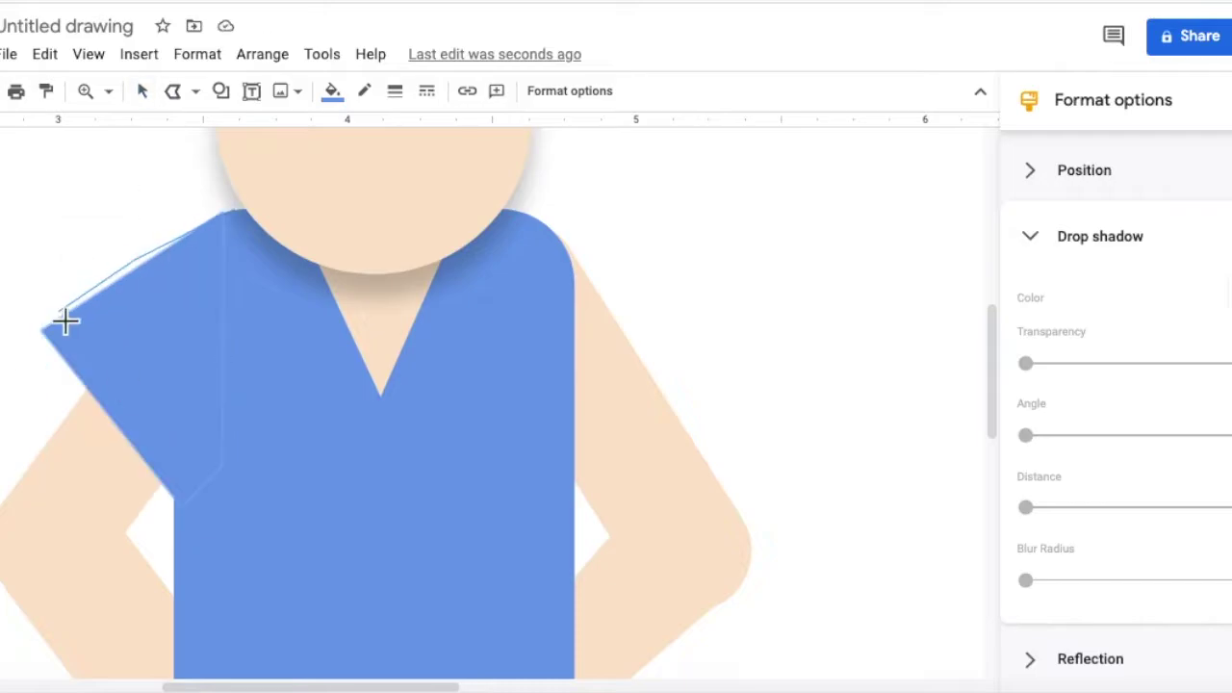
Step: Reshape a sleeve corner point and zoom to fit the whole page
drag(38, 407, 16, 484)
click(151, 530)
key(ctrl+alt+shift+y)
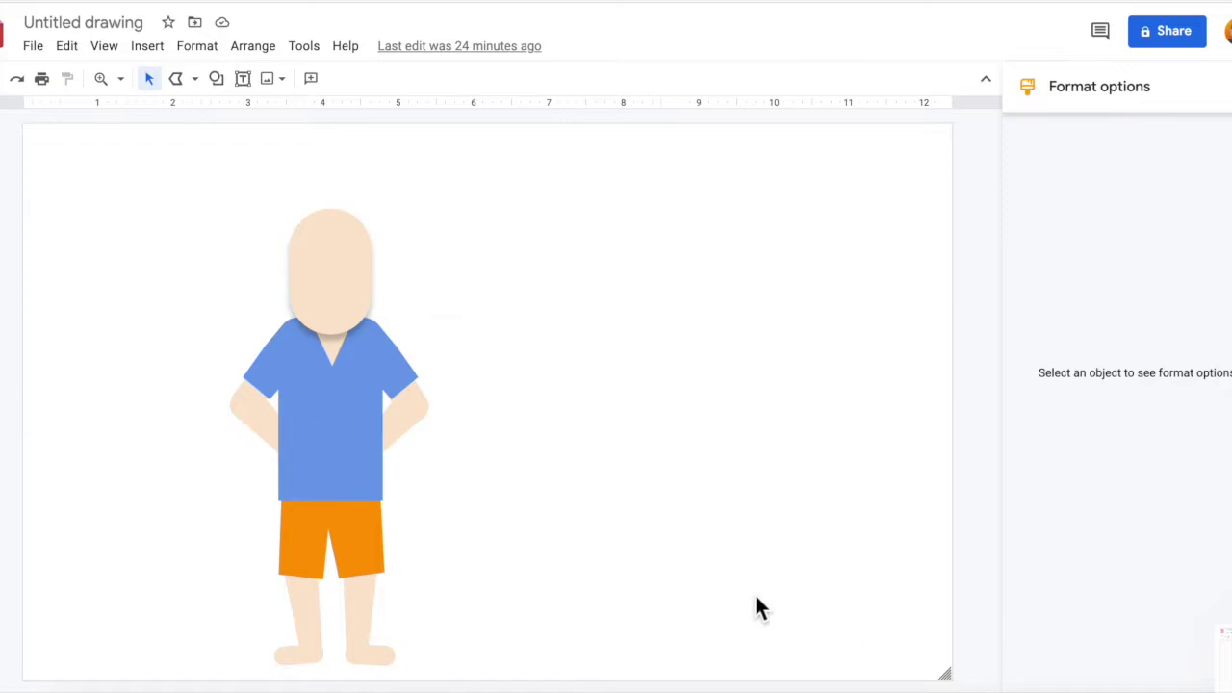
click(330, 276)
click(527, 279)
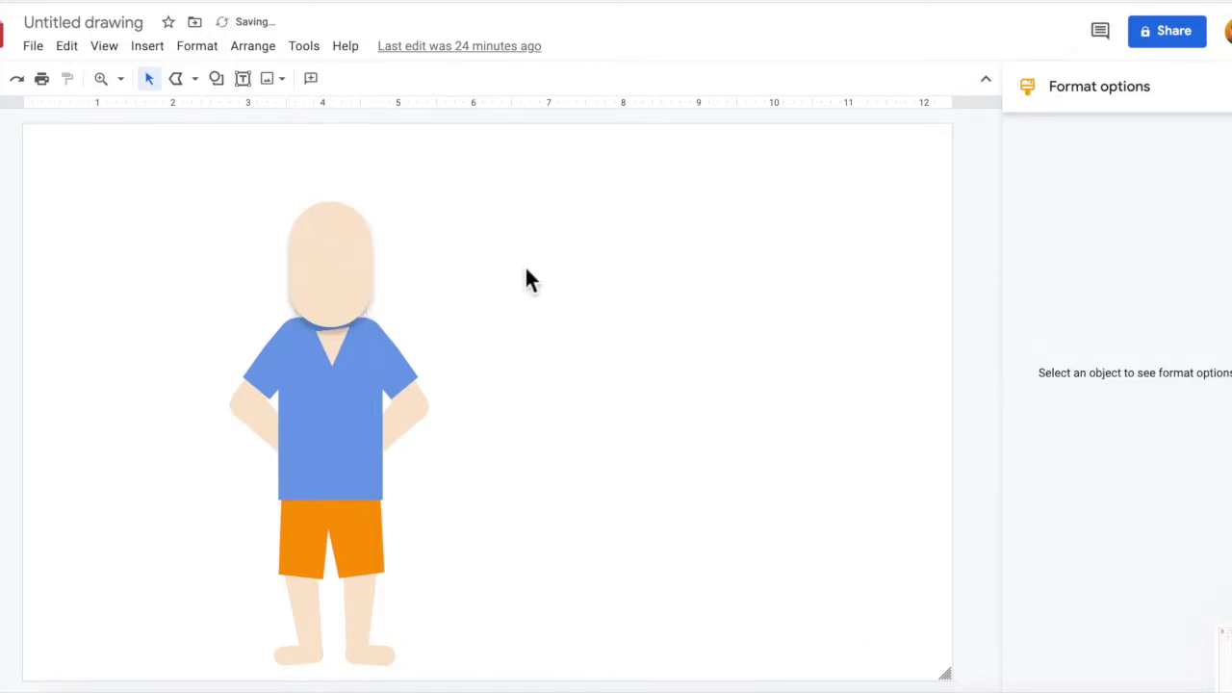
Step: Draw an oval for the eye and centre an iris circle inside it
click(217, 78)
mouse_move(259, 110)
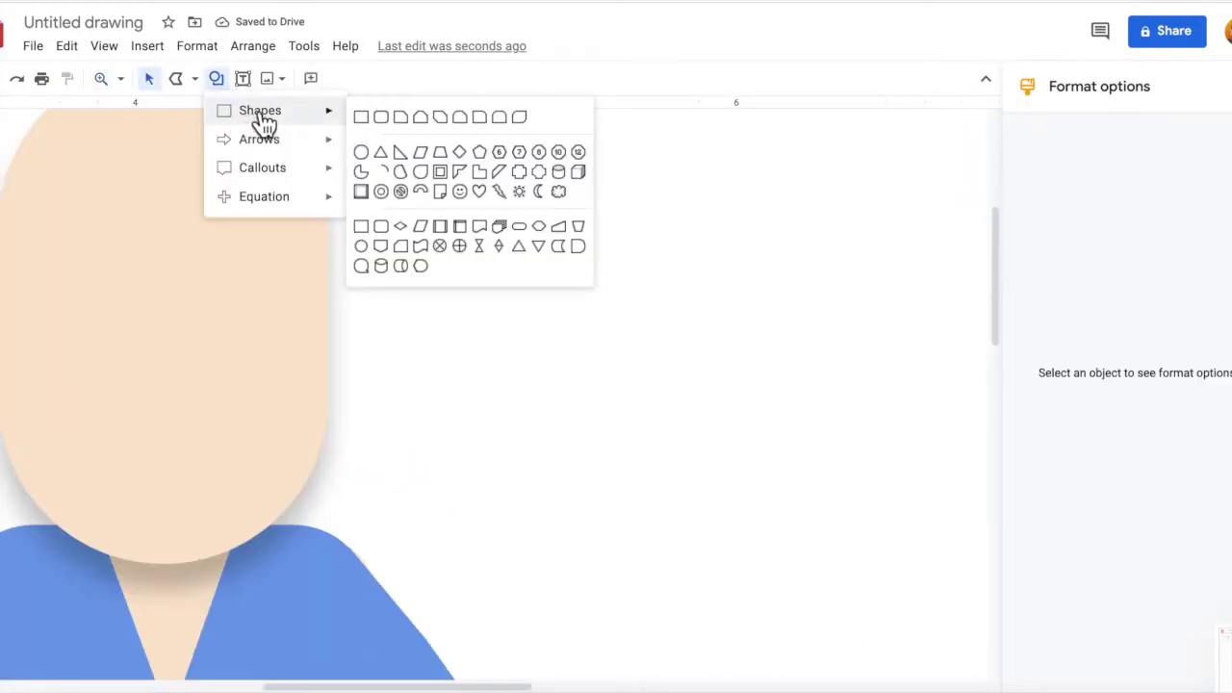
click(360, 151)
drag(410, 195, 539, 278)
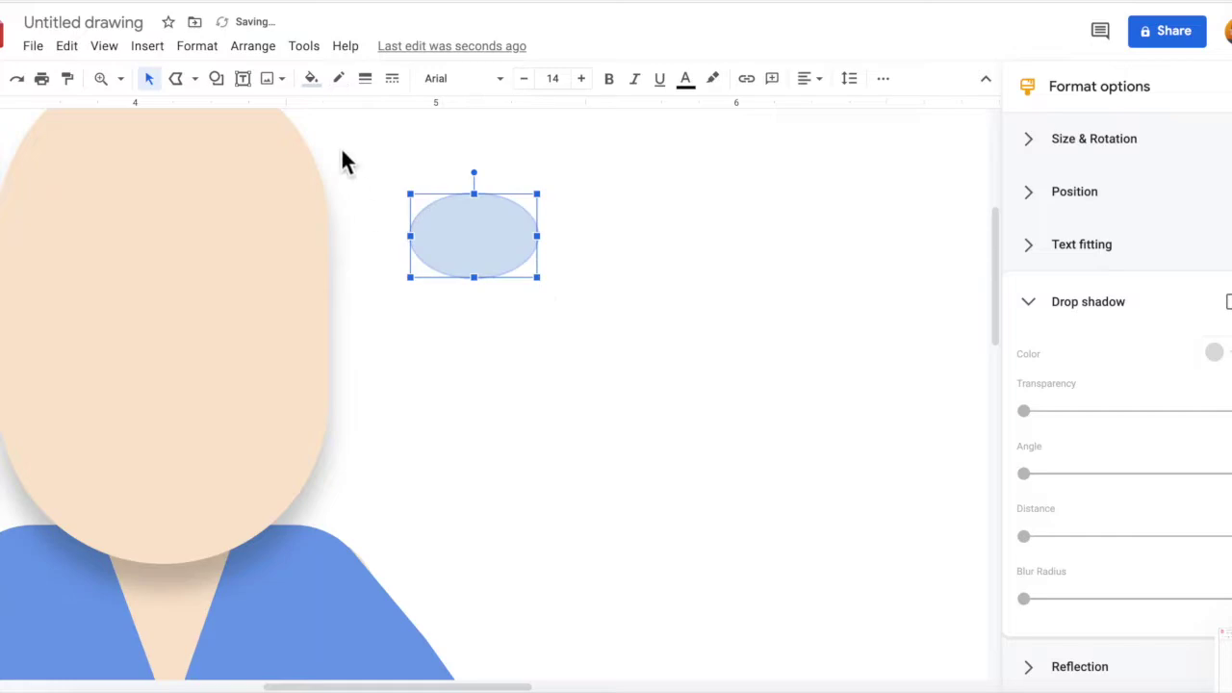
click(151, 78)
mouse_move(366, 165)
mouse_down()
mouse_move(523, 349)
mouse_move(654, 456)
mouse_up()
drag(541, 321, 524, 316)
Step: Duplicate the iris circle and turn the copy into a black pupil
key(ctrl+d)
mouse_move(428, 212)
mouse_down()
mouse_move(340, 206)
mouse_move(484, 295)
mouse_up()
click(311, 78)
click(321, 201)
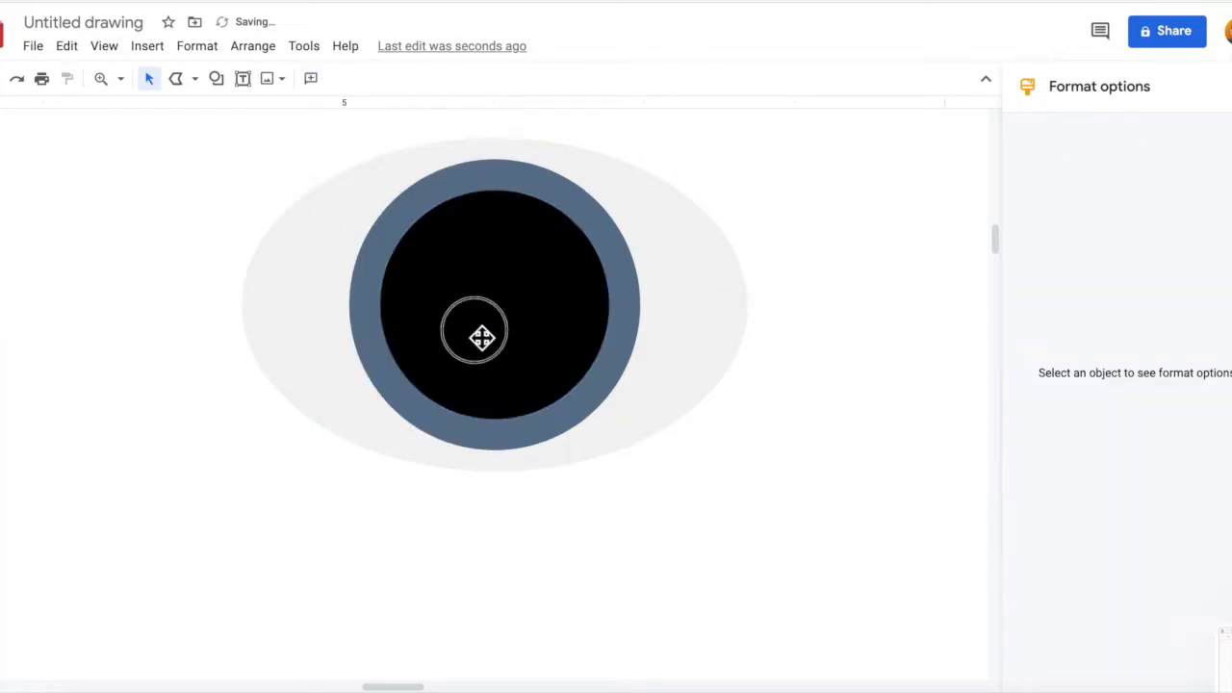
Step: Add a white highlight at the pupil's upper right, then choose the Moon shape
click(522, 295)
key(ctrl+d)
drag(687, 368, 558, 250)
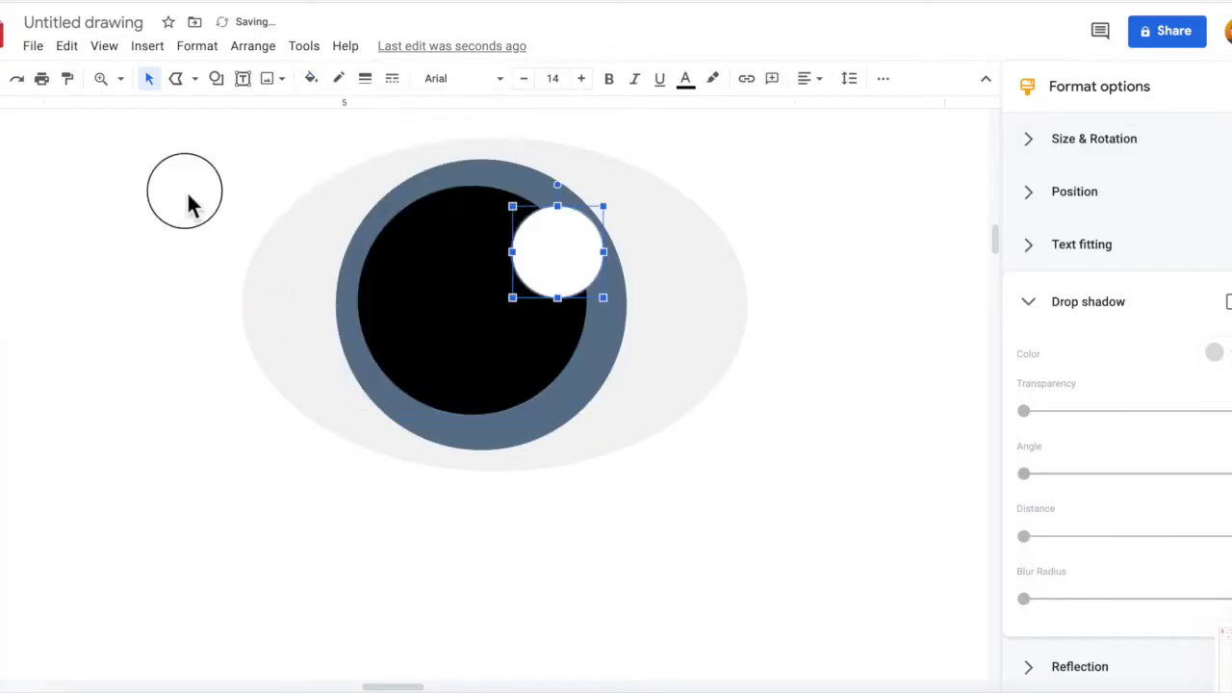
click(183, 192)
click(216, 78)
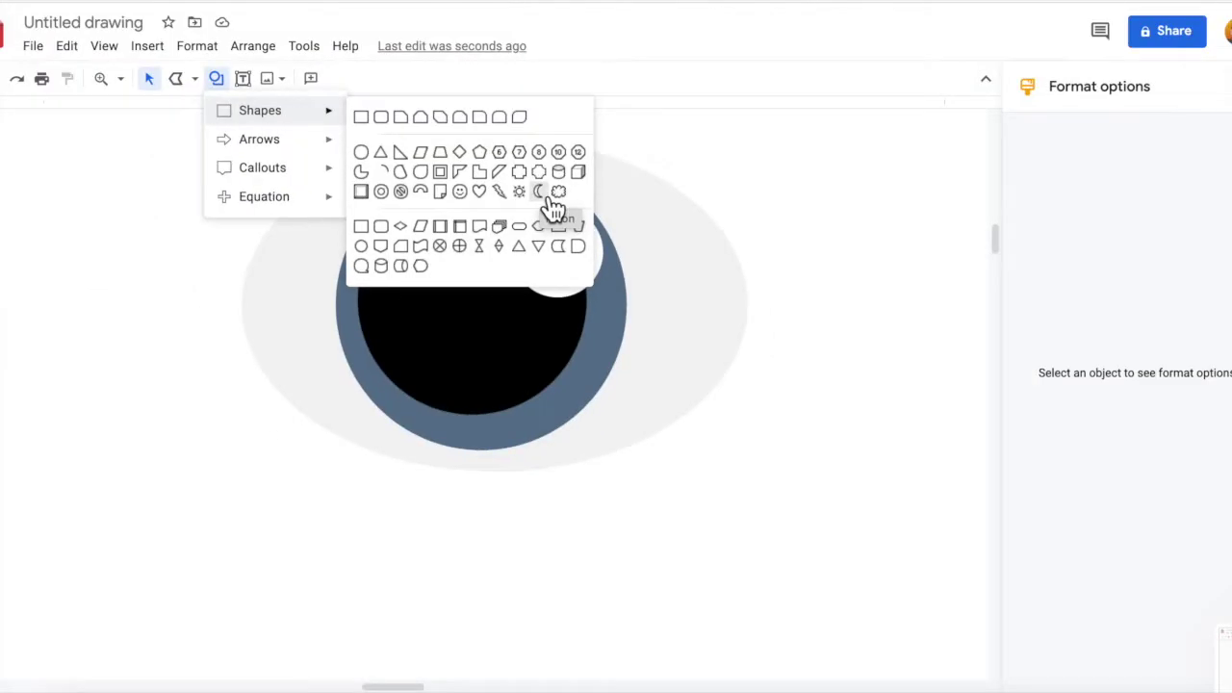
click(545, 197)
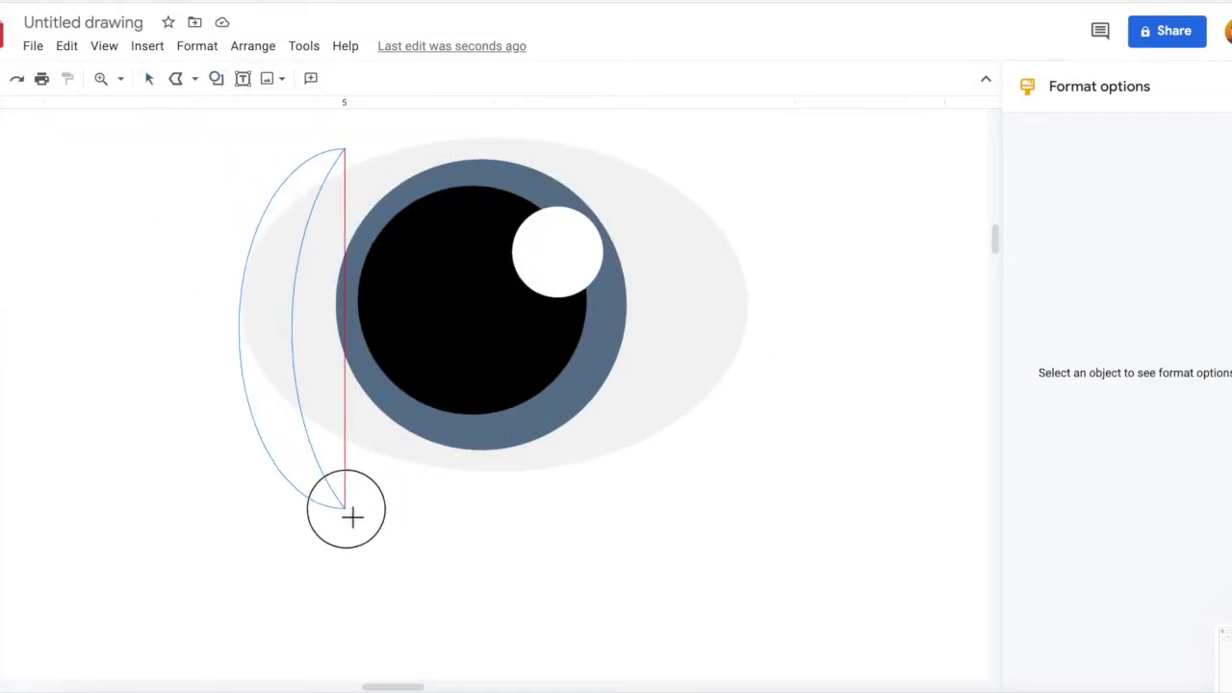
Step: Draw a crescent, rotate it horizontal and give it a transparent border
drag(566, 371, 337, 611)
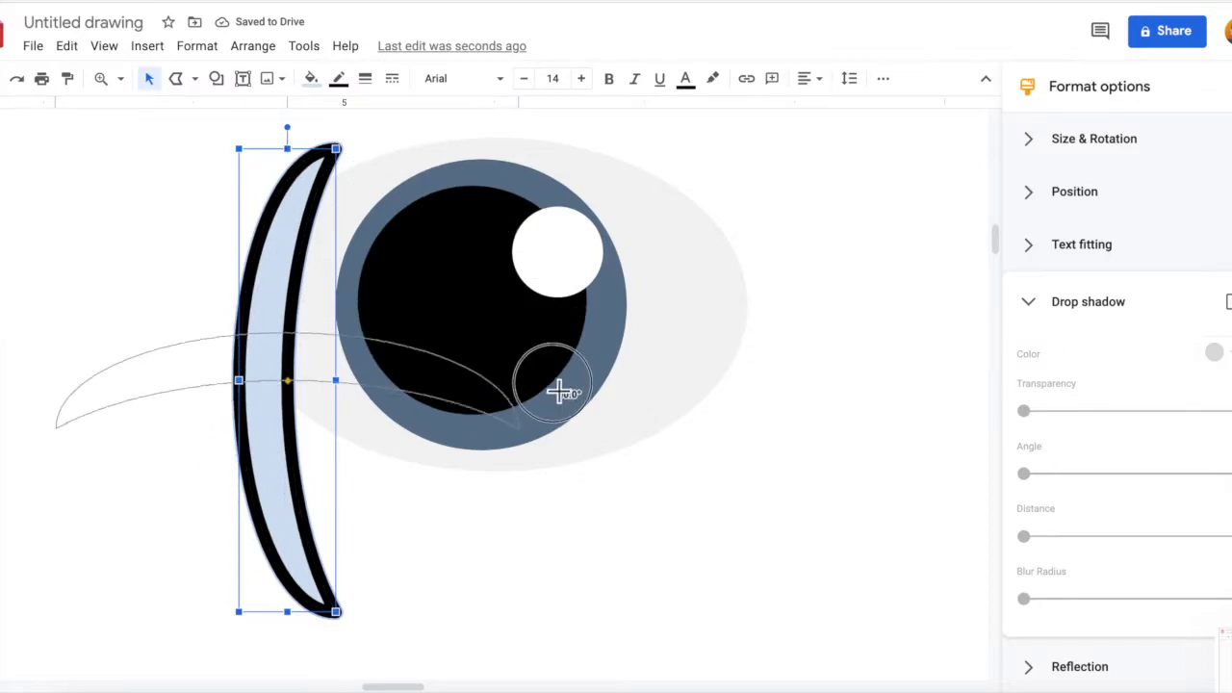
drag(288, 128, 558, 393)
click(341, 81)
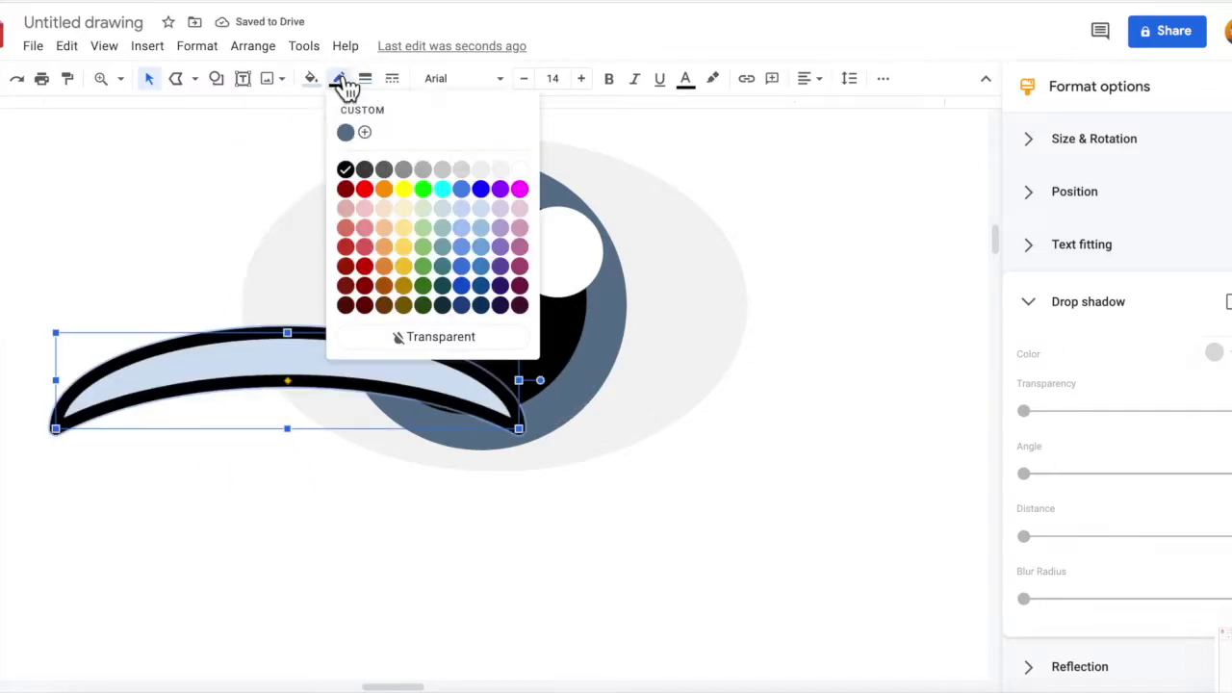
click(386, 338)
Step: Stretch the crescent over the eye's top, send it behind the iris, and fill it tan
drag(286, 354, 469, 160)
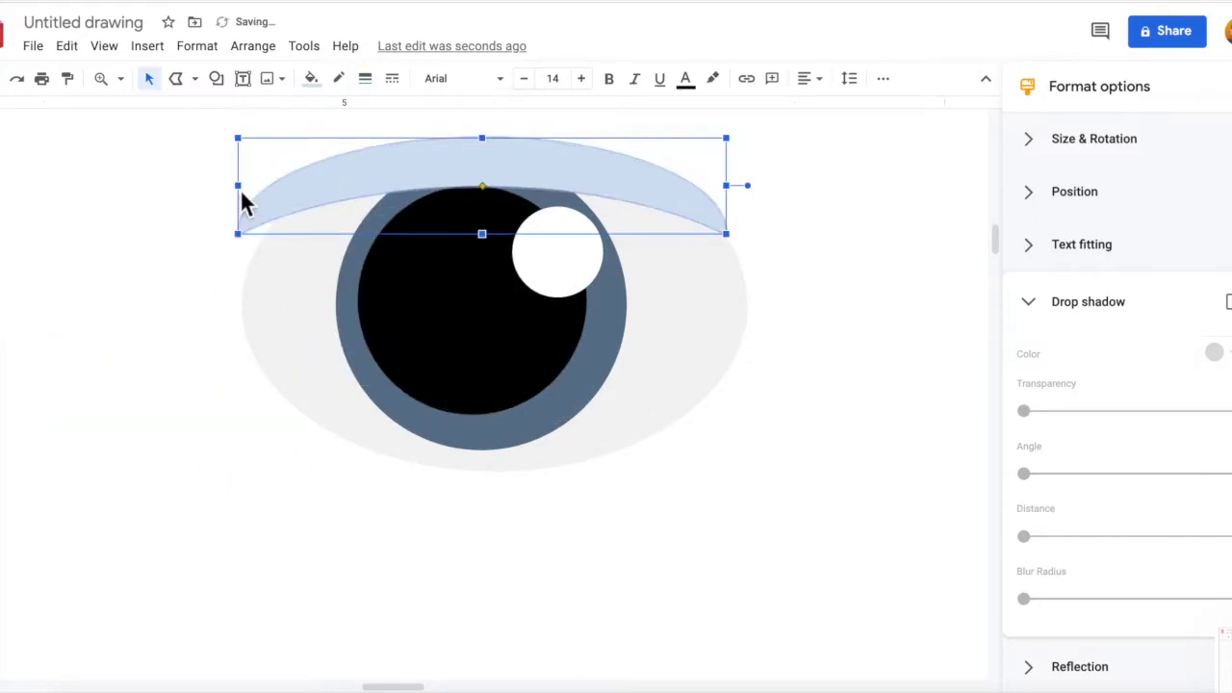
drag(493, 298, 492, 298)
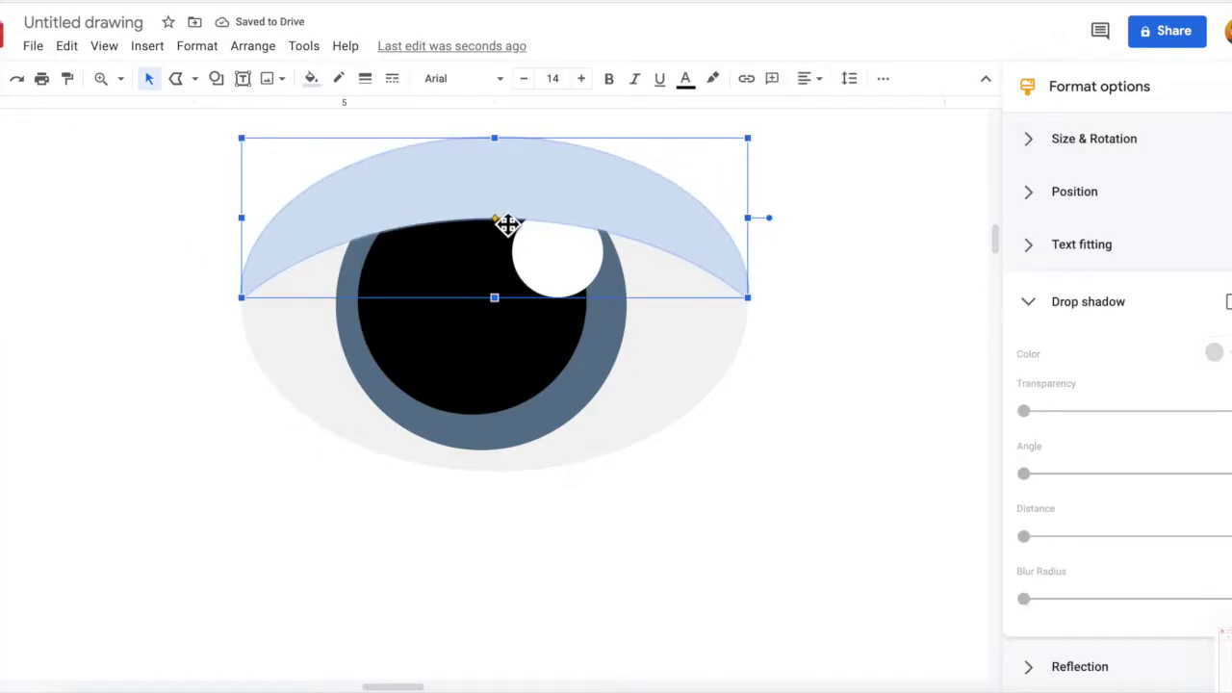
key(ctrl+shift+Down)
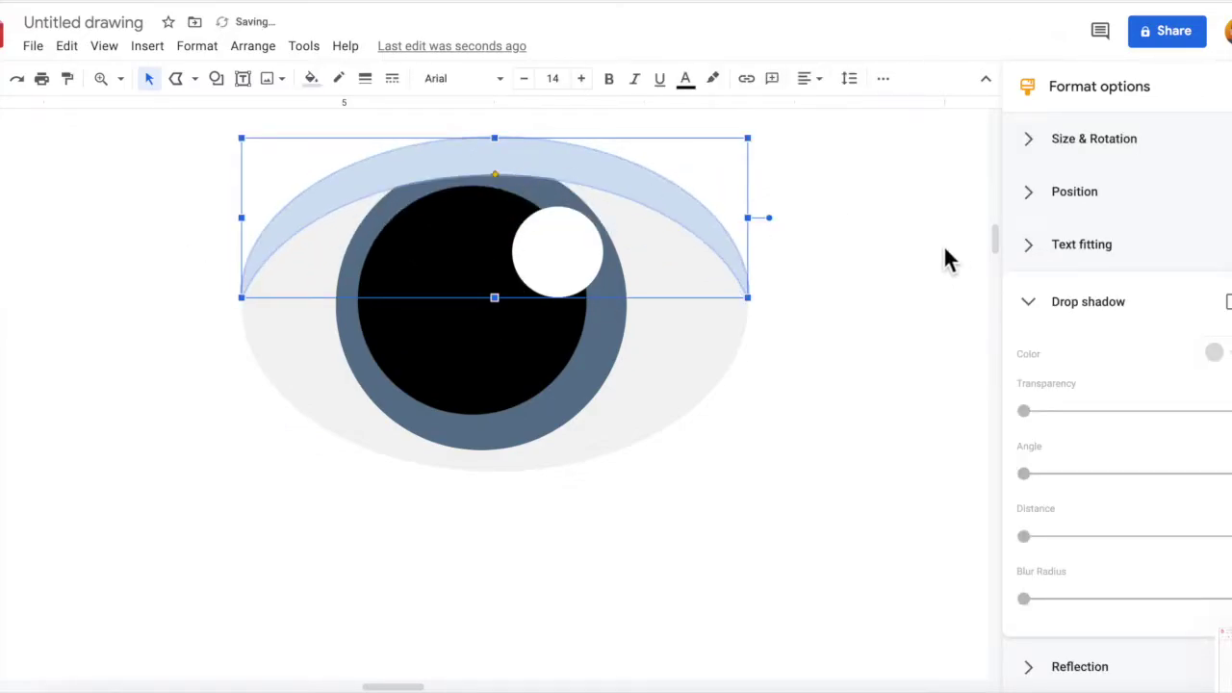
click(808, 243)
click(611, 190)
click(310, 78)
click(355, 256)
Step: Duplicate and flip the eyelid into a lower lid along the eye's bottom edge
click(752, 552)
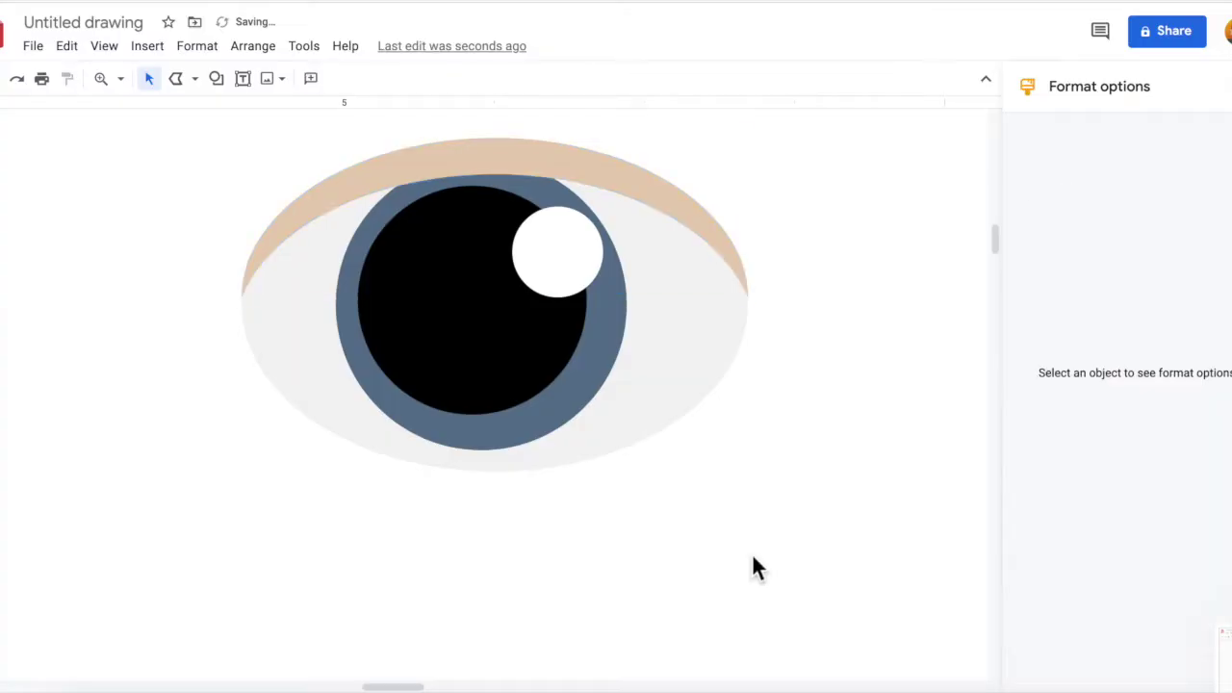
click(760, 536)
drag(685, 218, 685, 368)
drag(236, 385, 236, 387)
drag(497, 421, 497, 443)
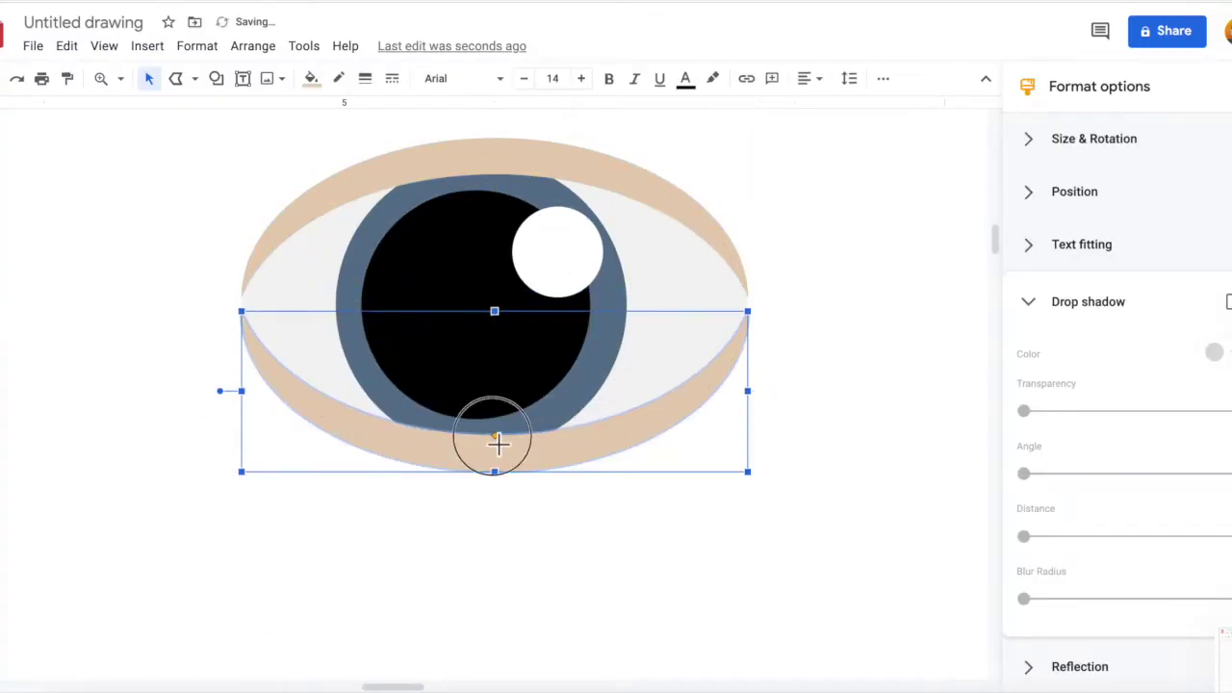
click(490, 505)
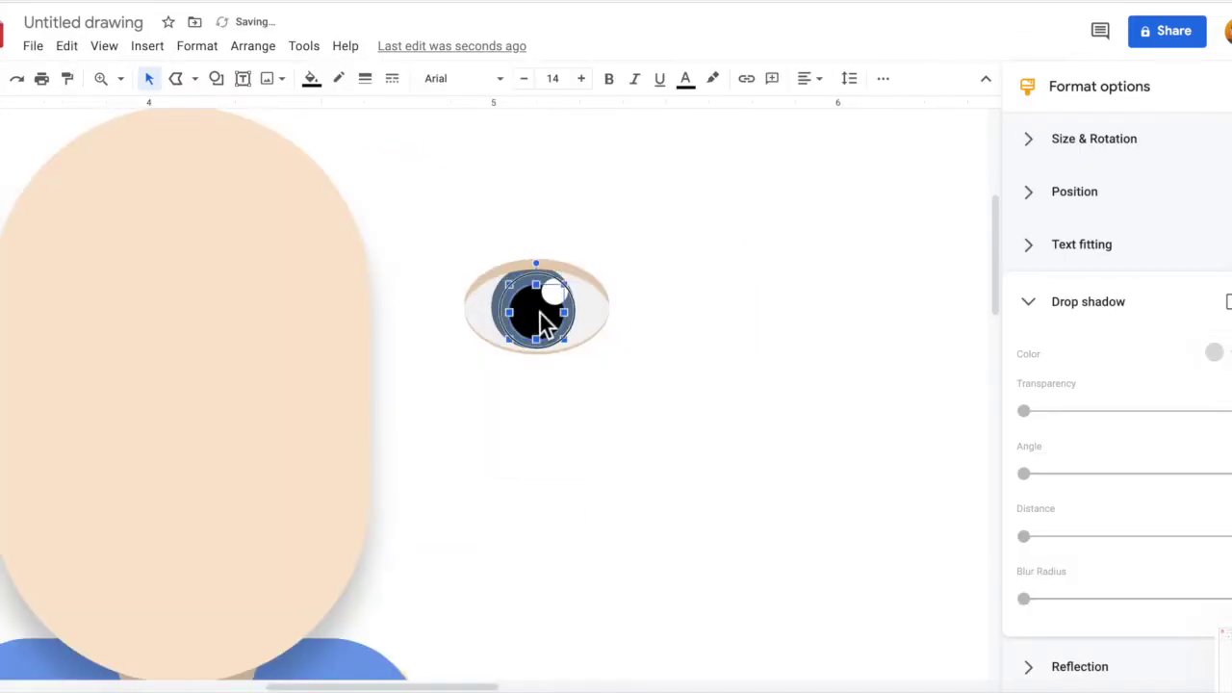
click(643, 390)
click(515, 317)
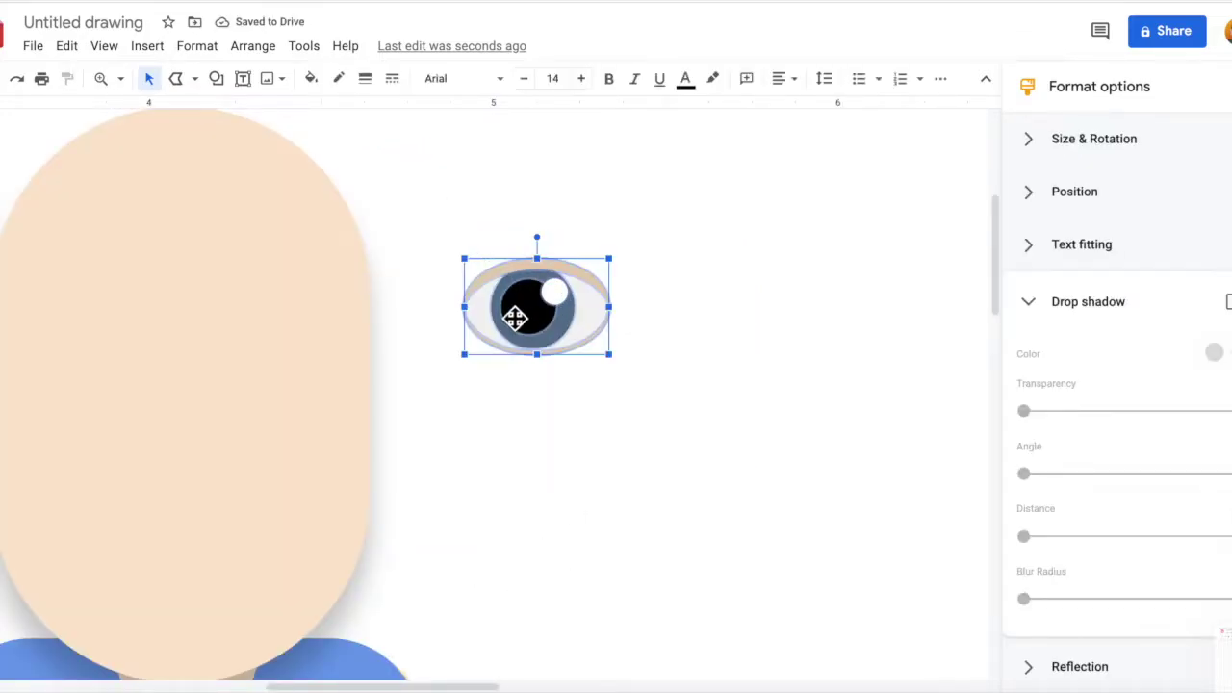
Step: Duplicate the eye and move both eyes onto the face
drag(702, 307, 709, 307)
shift+click(534, 308)
drag(742, 352, 357, 317)
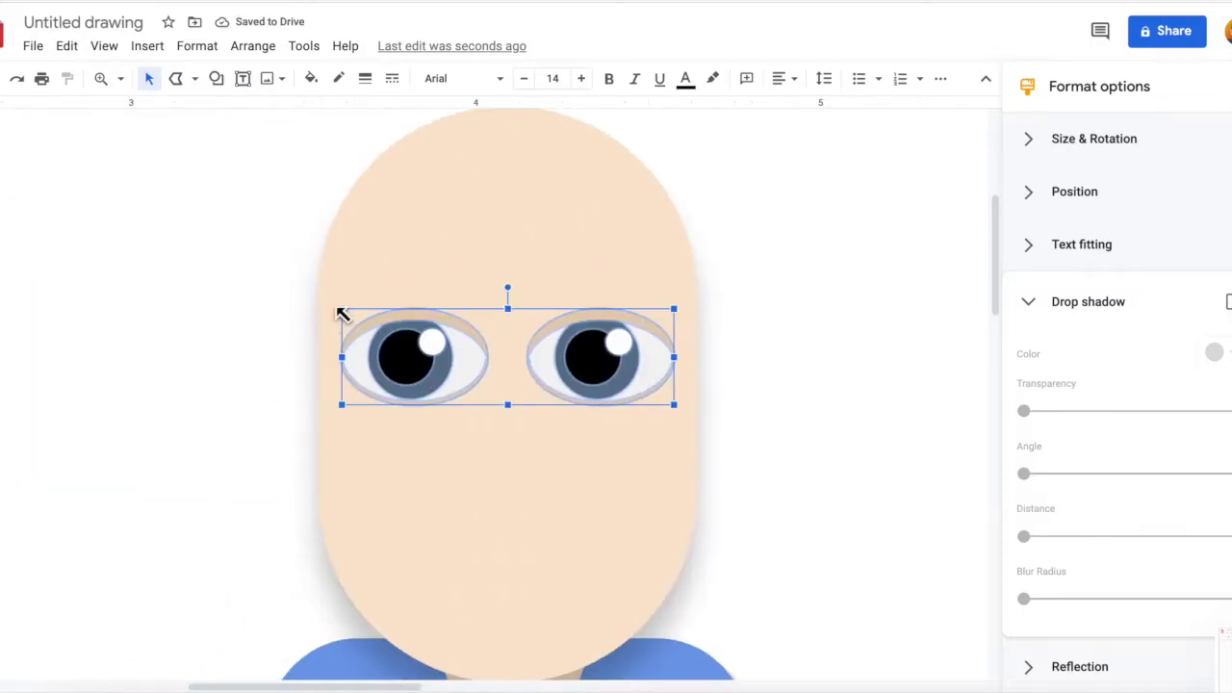
click(818, 423)
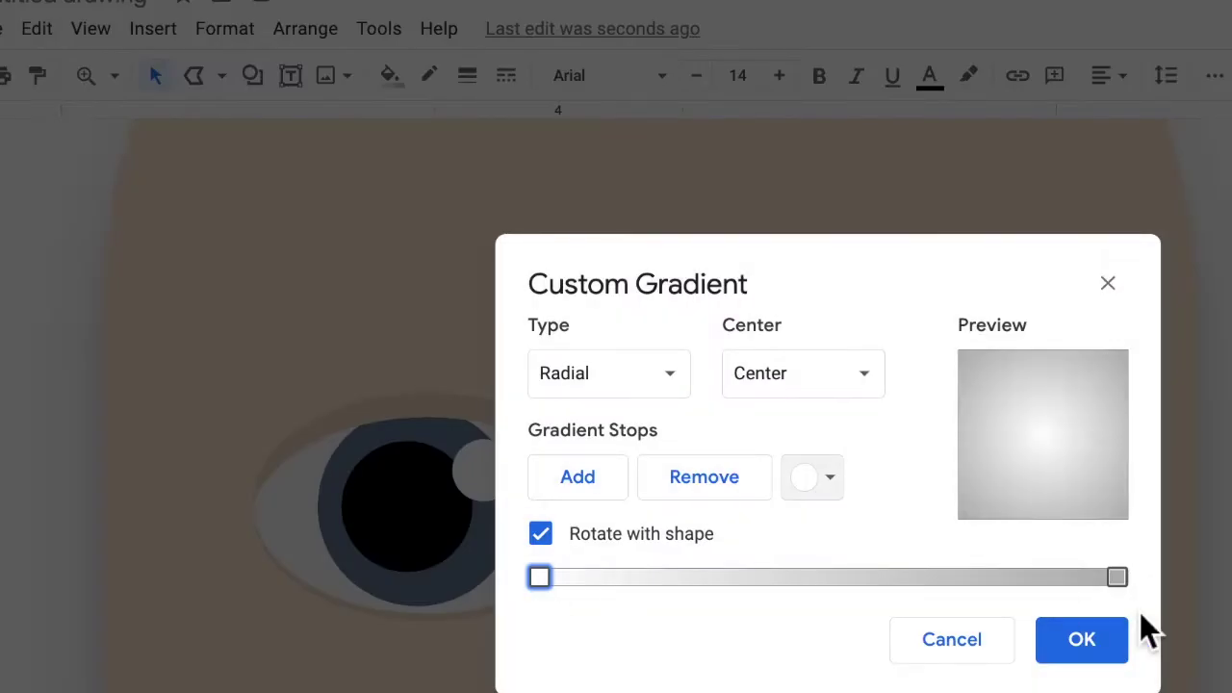
Step: Give the eye white a custom radial gradient with an added middle stop
click(1117, 576)
click(539, 578)
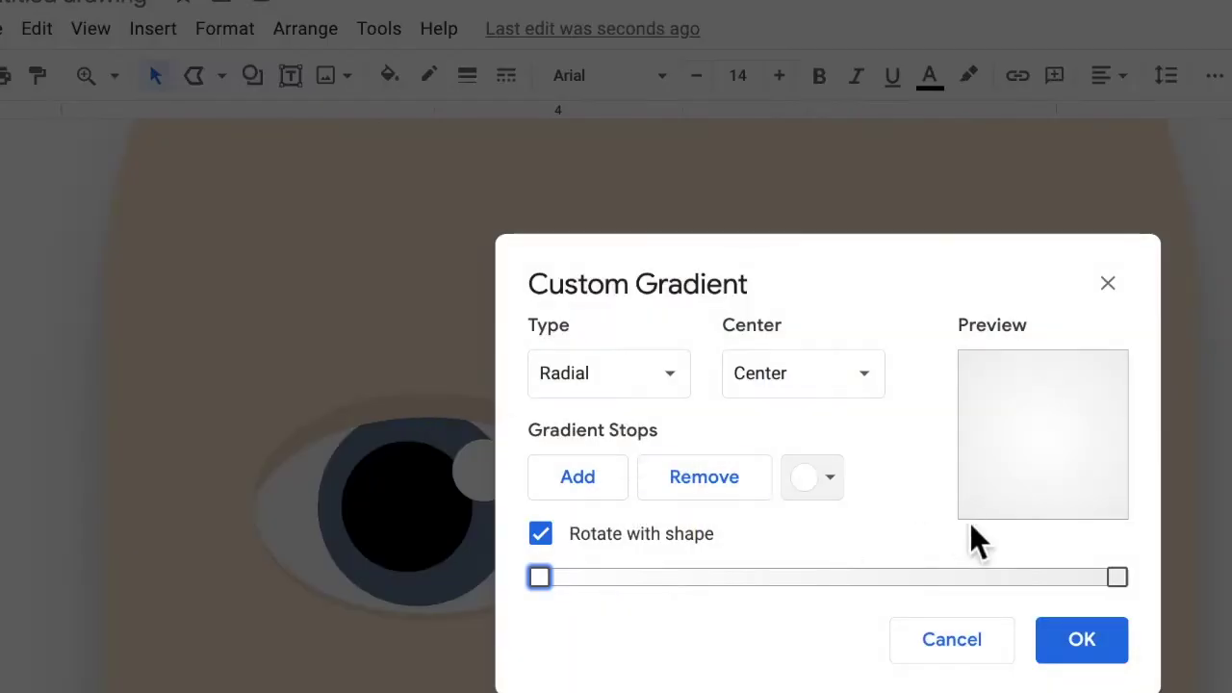
click(826, 578)
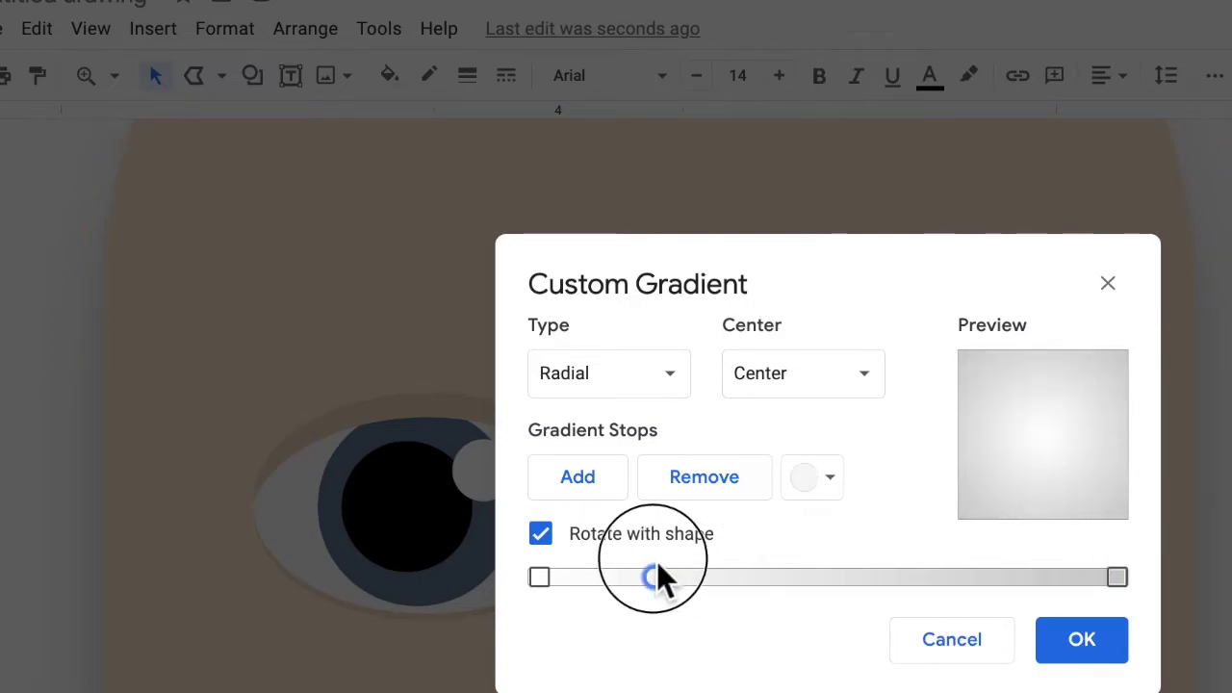
drag(668, 577, 908, 577)
click(1105, 662)
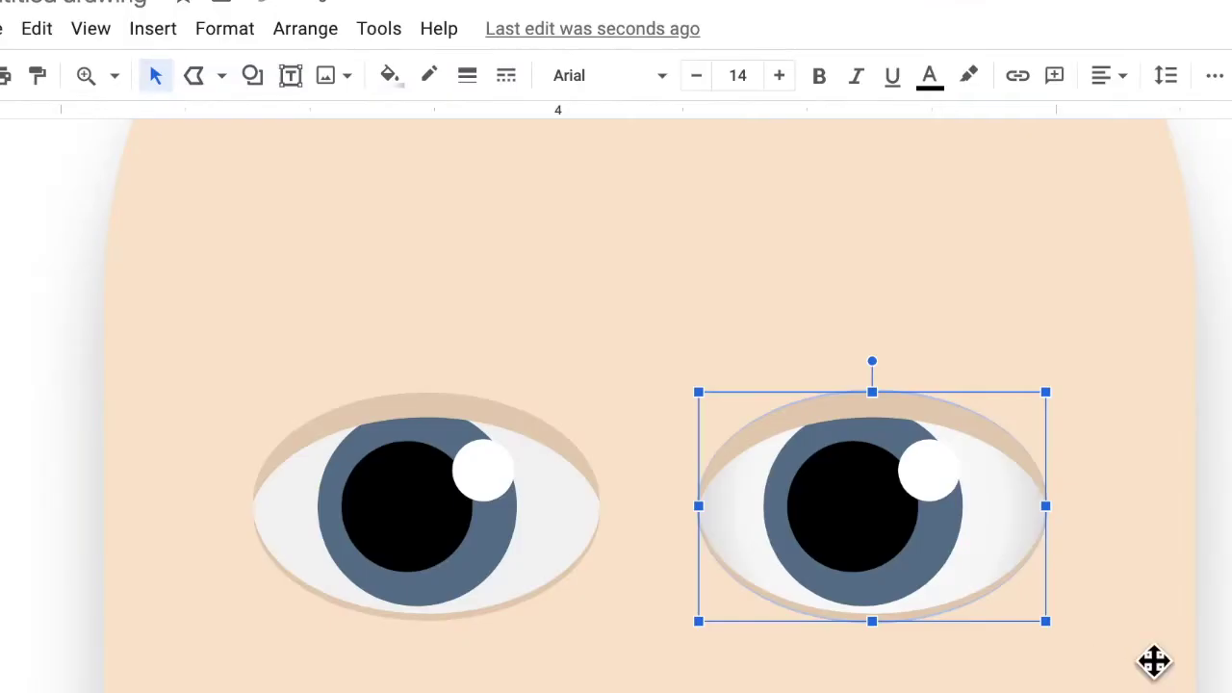
Step: Shift the gradient's middle stop slightly left and reapply it
click(1039, 525)
click(389, 75)
click(486, 399)
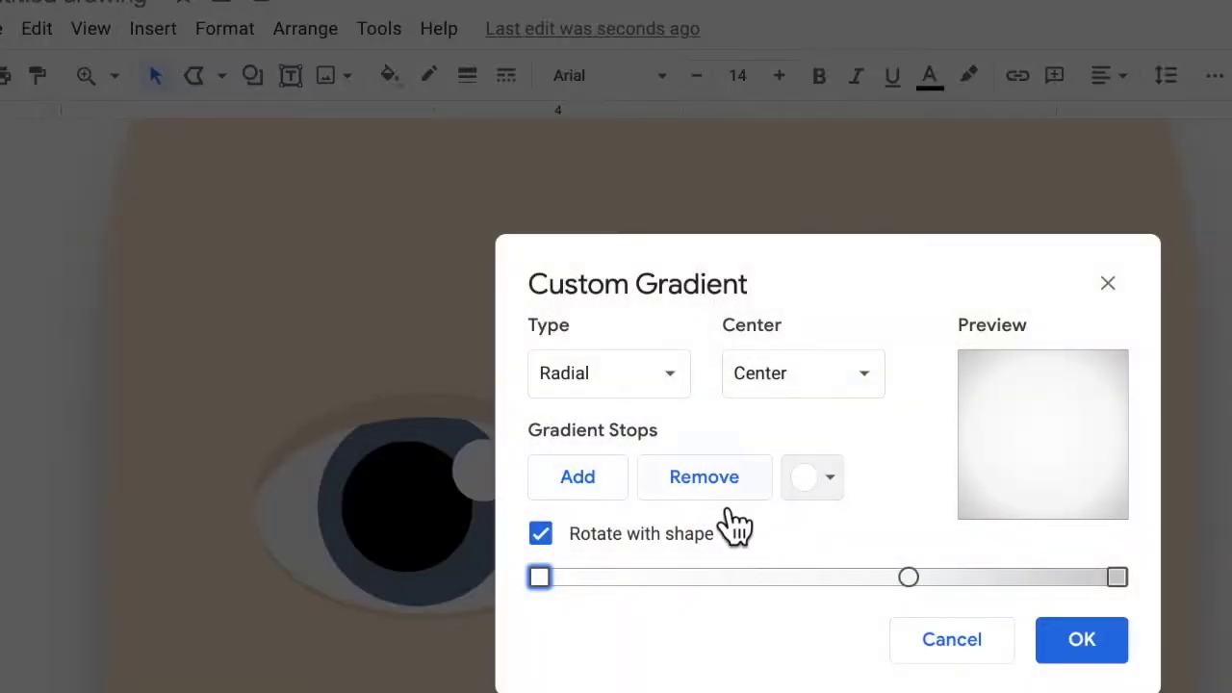
drag(910, 577, 857, 579)
click(1093, 659)
Step: Apply the same custom gradient to the left eye and zoom out
click(313, 80)
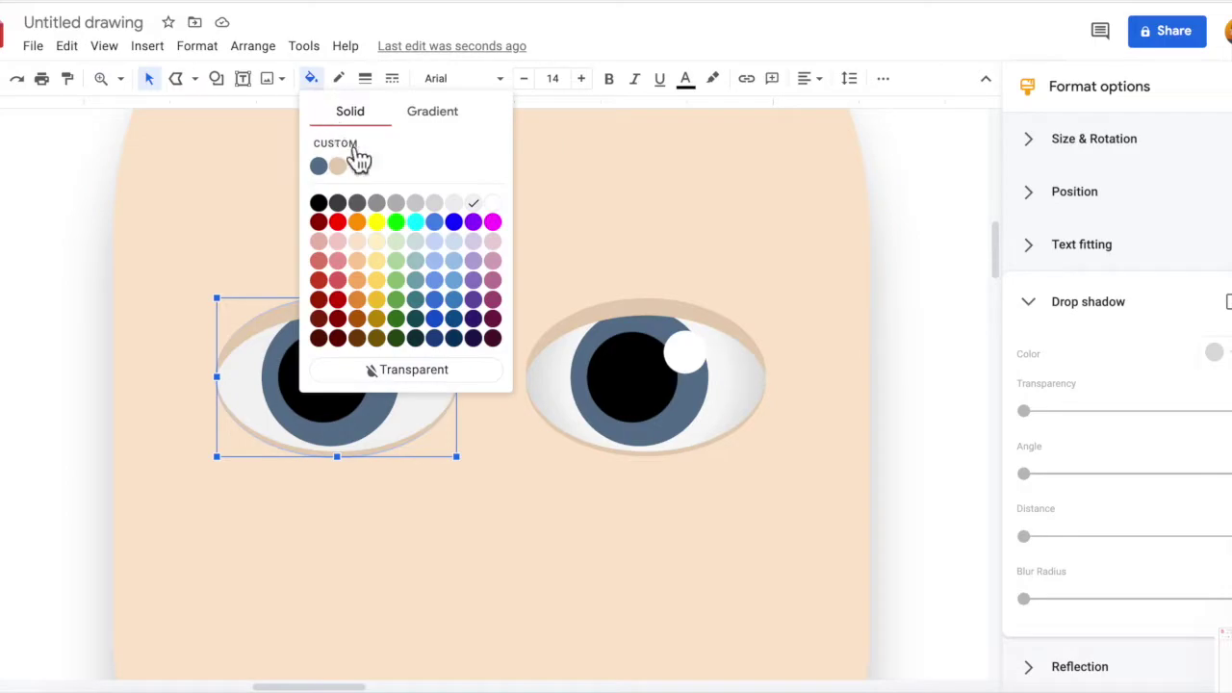
click(432, 111)
click(383, 337)
click(552, 269)
click(956, 330)
key(ctrl+alt+minus)
click(193, 78)
mouse_move(229, 229)
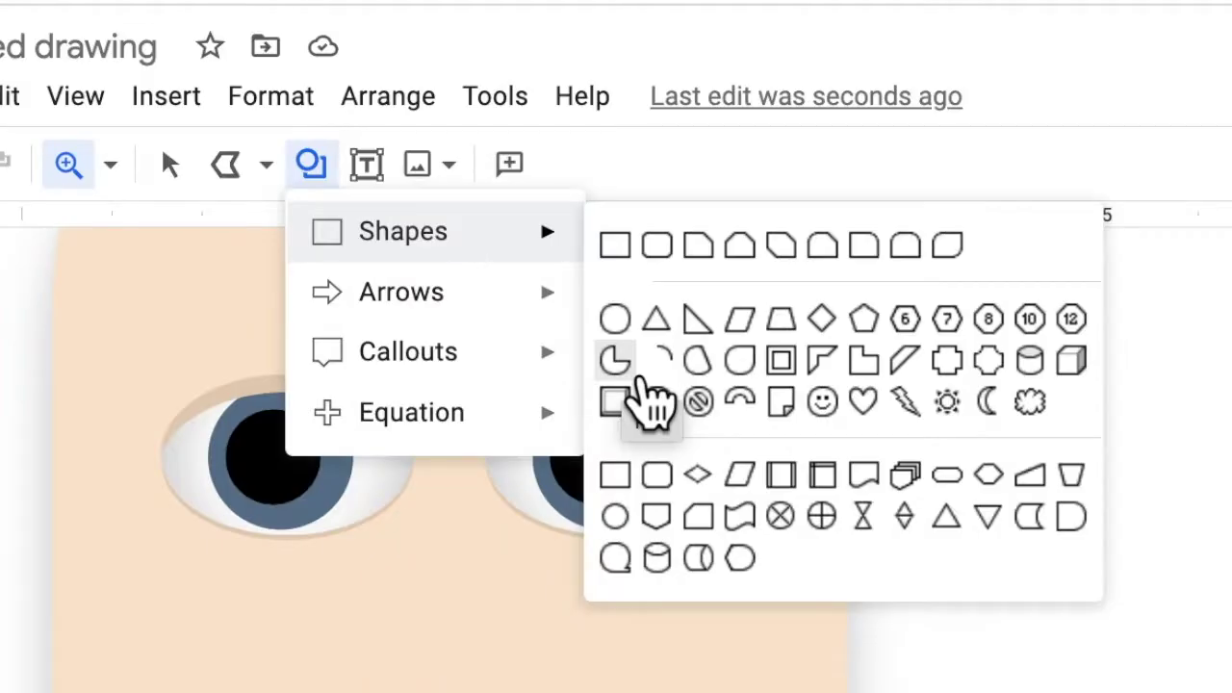
Step: Draw a pie shape with no outline and a dark grey fill
click(620, 365)
drag(577, 283, 702, 396)
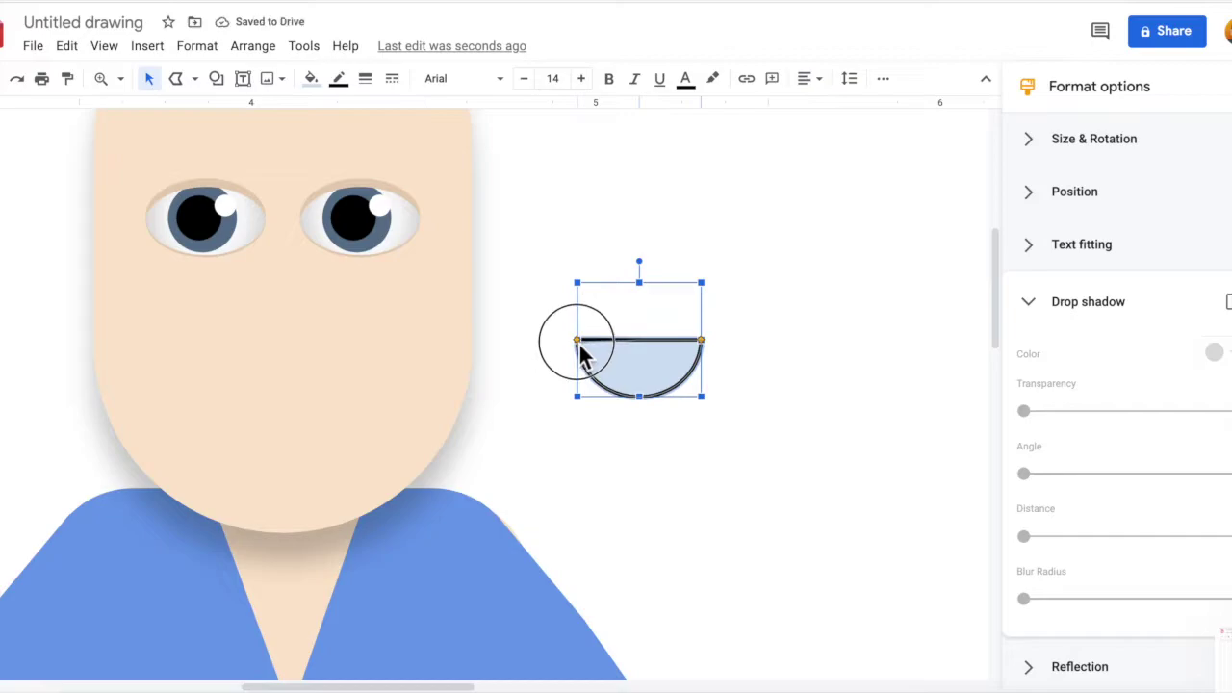
click(311, 78)
click(336, 202)
mouse_move(641, 374)
mouse_down()
mouse_move(674, 258)
mouse_move(628, 339)
mouse_up()
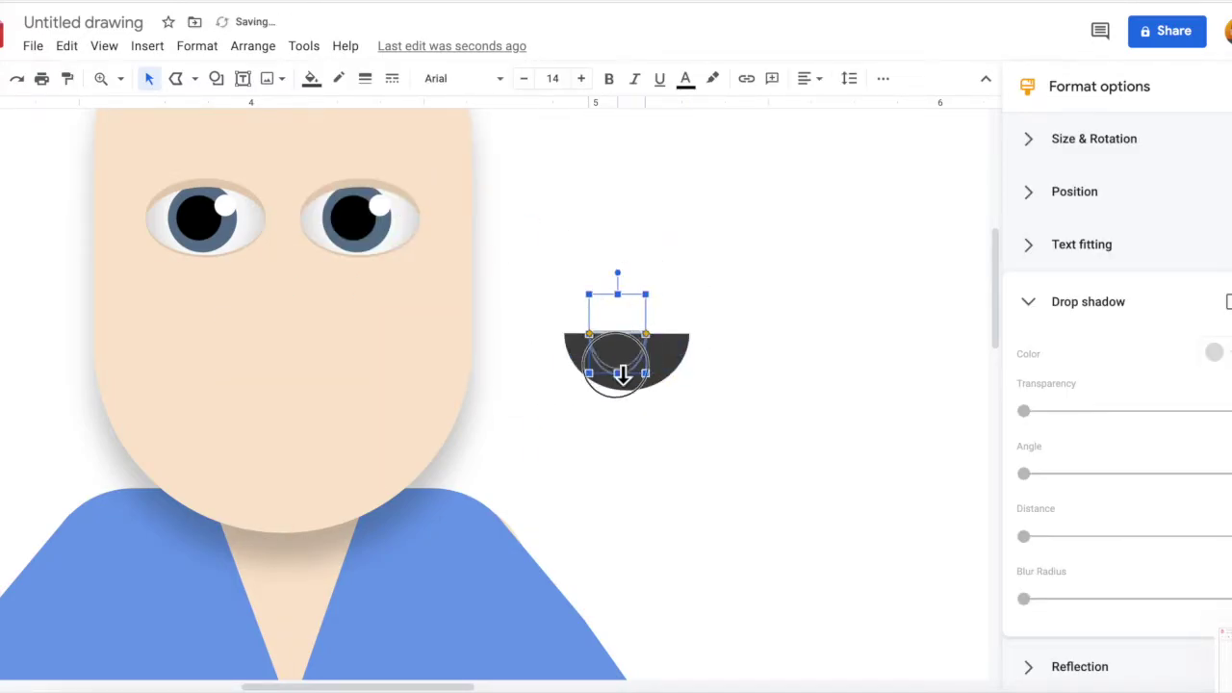
Step: Colour the inner shape pink and move the mouth onto the face below the eyes
click(311, 78)
click(343, 270)
drag(548, 250, 702, 405)
mouse_move(642, 373)
mouse_down()
mouse_move(310, 425)
mouse_move(652, 363)
mouse_move(304, 409)
mouse_move(318, 411)
mouse_up()
key(Escape)
key(ctrl+z)
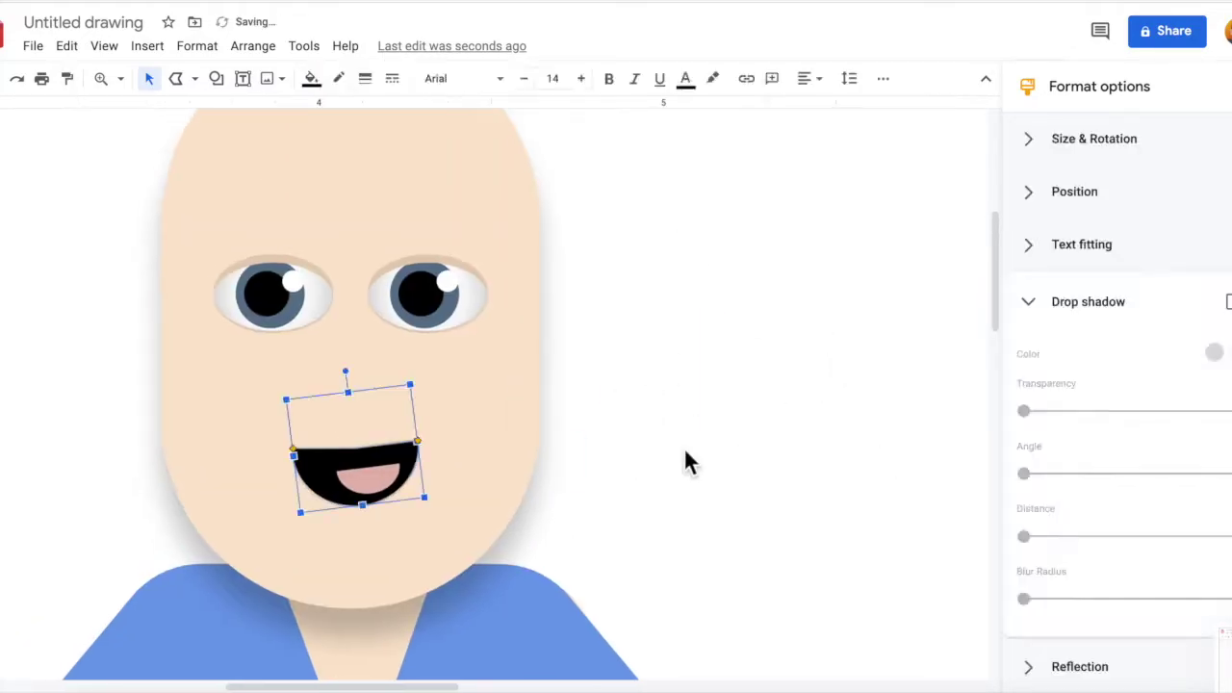
key(ctrl+z)
scroll(409, 491, up, 2)
Step: Copy an eyelid arc, tilt it, and place it below the eyes as a nose
drag(481, 261, 723, 266)
drag(549, 358, 550, 358)
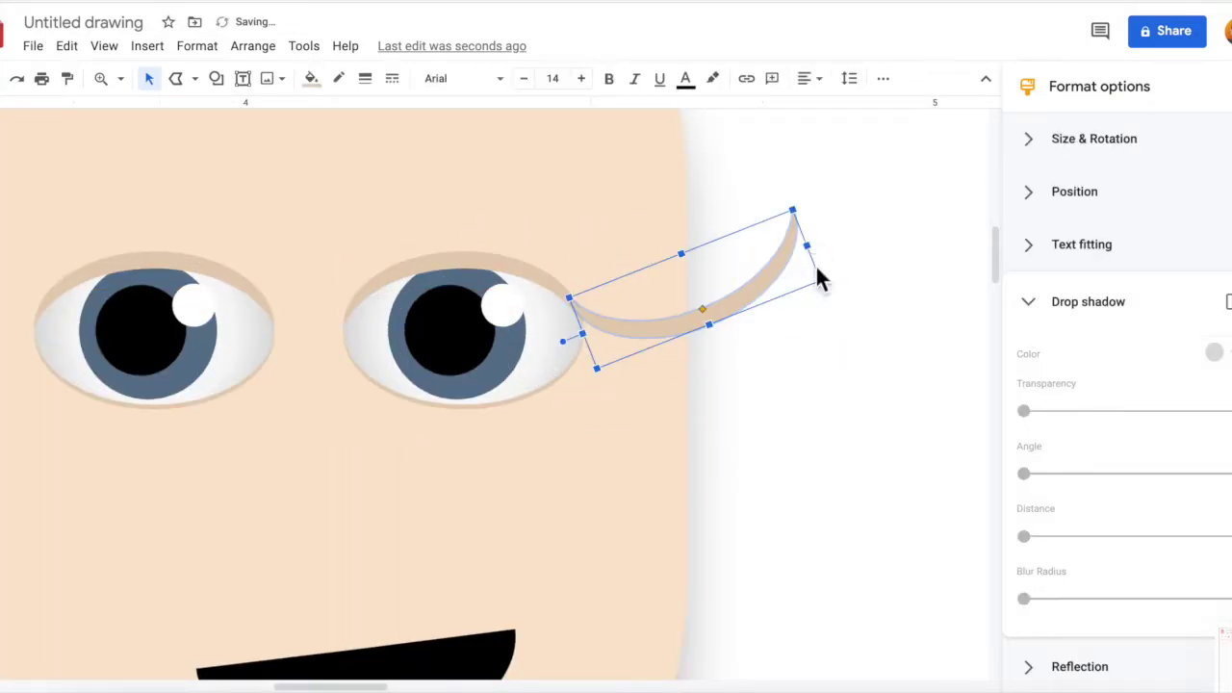
drag(729, 289, 388, 556)
click(101, 78)
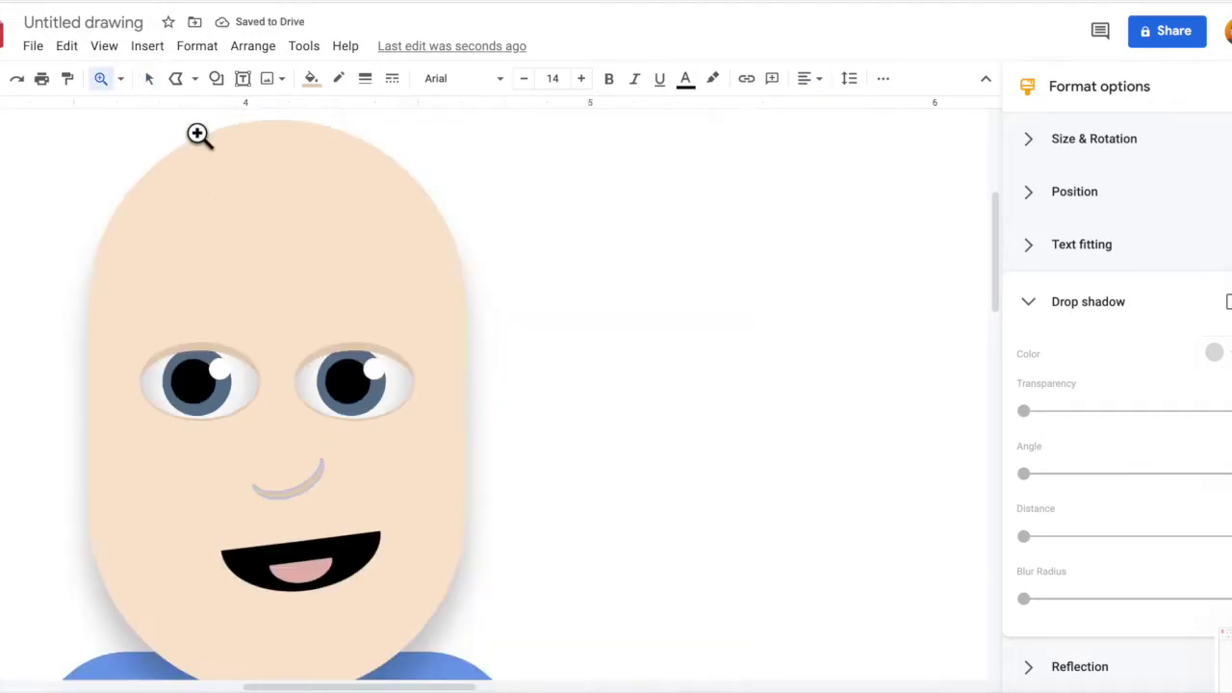
click(450, 419)
Step: Give the nose a custom skin-tone fill and tilt it the other way
click(311, 78)
click(356, 168)
click(569, 281)
click(668, 506)
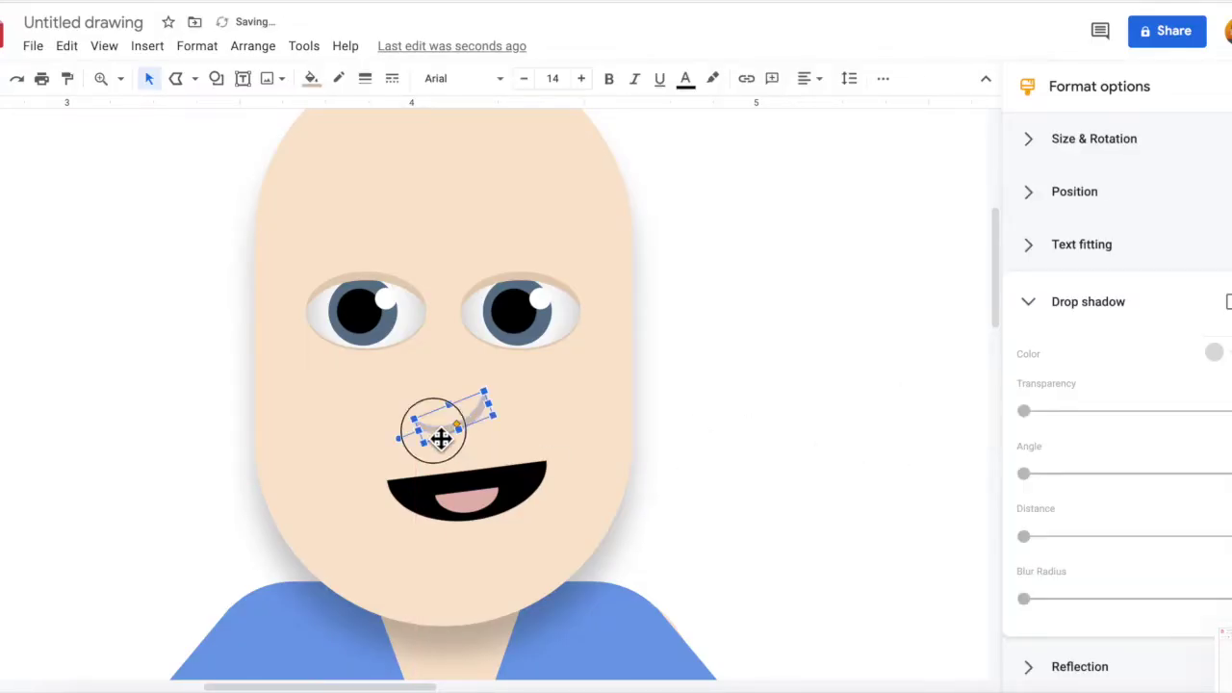
drag(478, 429, 351, 397)
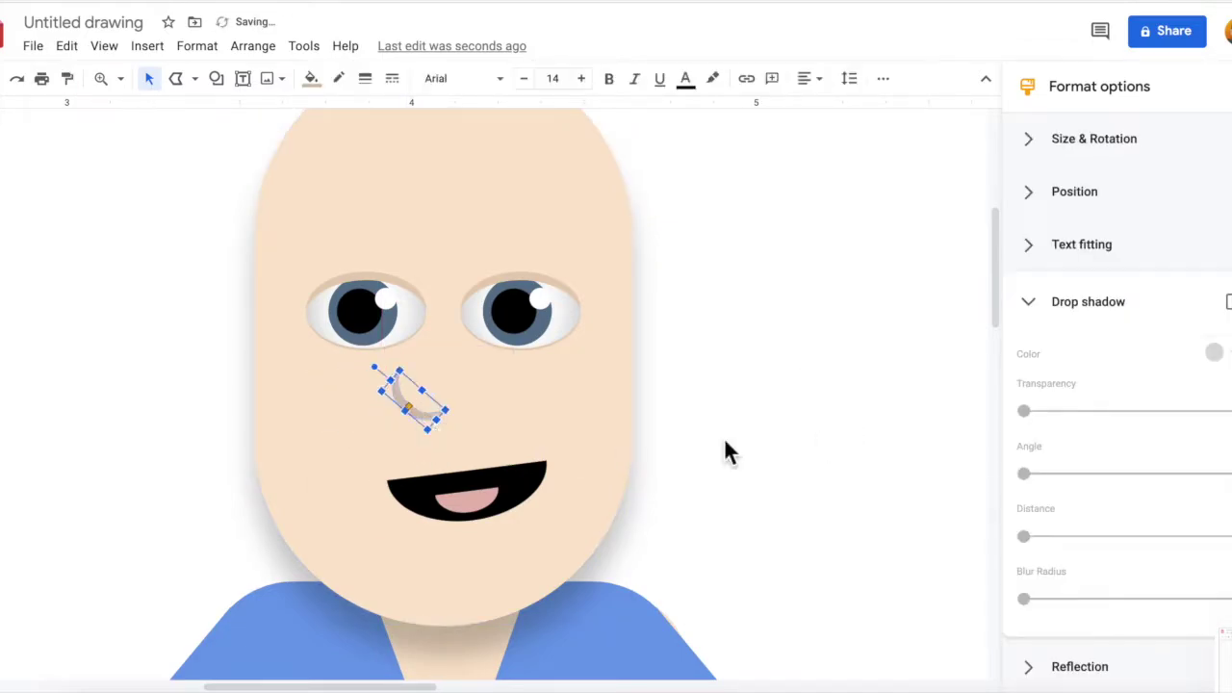
click(817, 360)
click(520, 491)
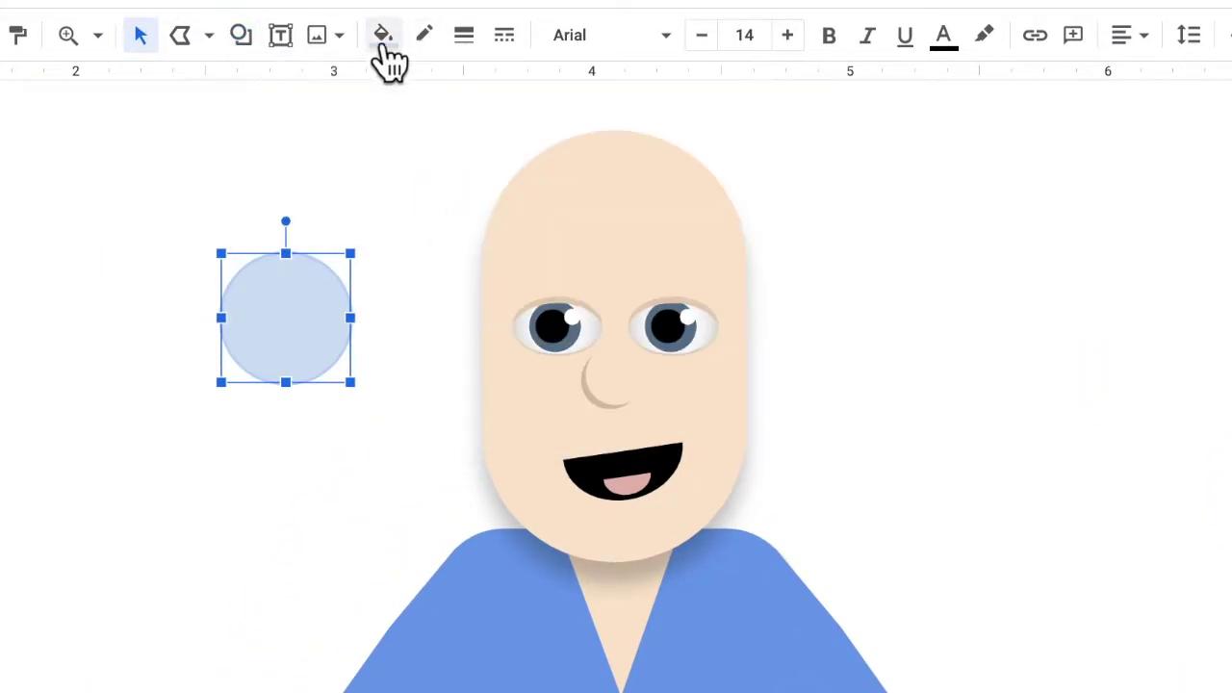
Step: Fill a circle dark brown and duplicate it into curls on the head
click(383, 34)
click(382, 443)
mouse_move(286, 318)
mouse_down()
mouse_move(326, 267)
mouse_move(393, 222)
mouse_up()
drag(295, 330, 542, 336)
click(363, 176)
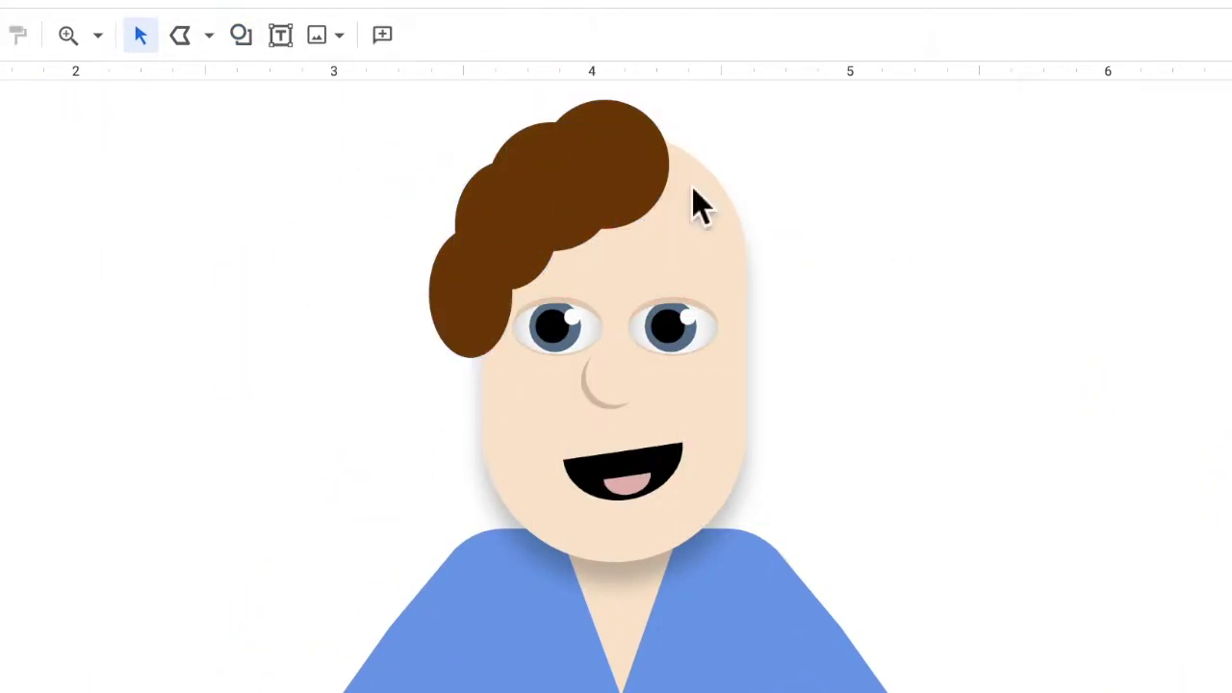
Step: Send a side curl behind the head and reposition, tilt and reshape the hair strands
drag(667, 238, 921, 276)
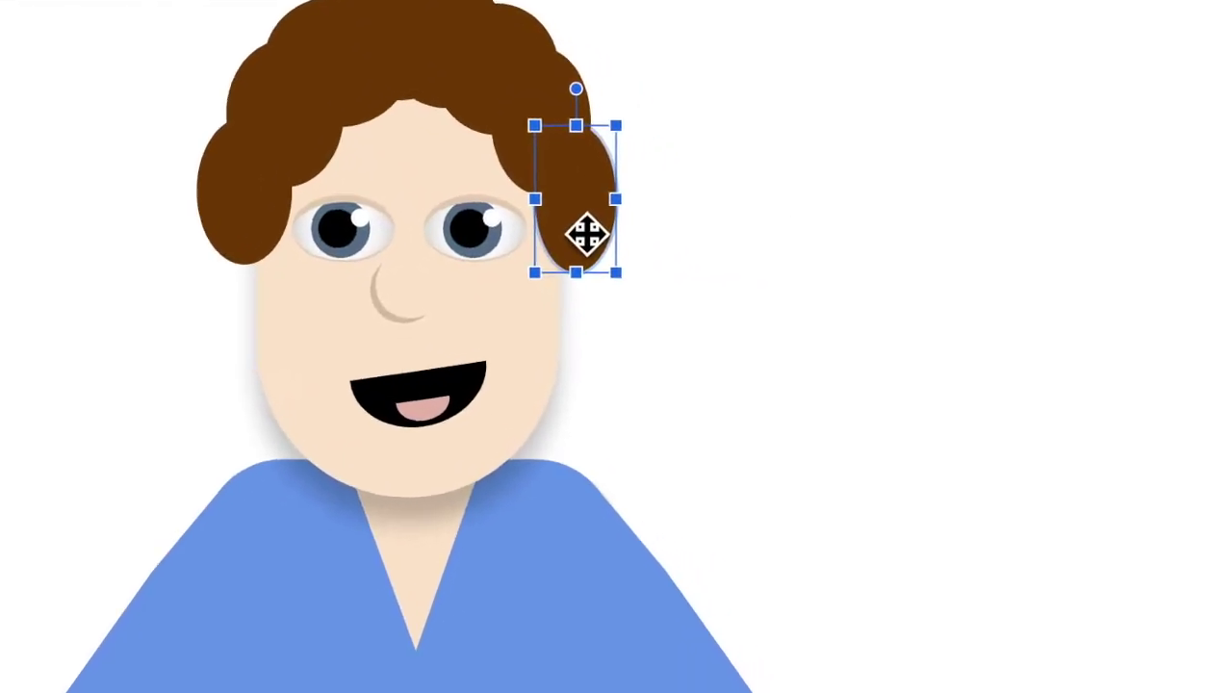
right_click(591, 234)
click(1078, 658)
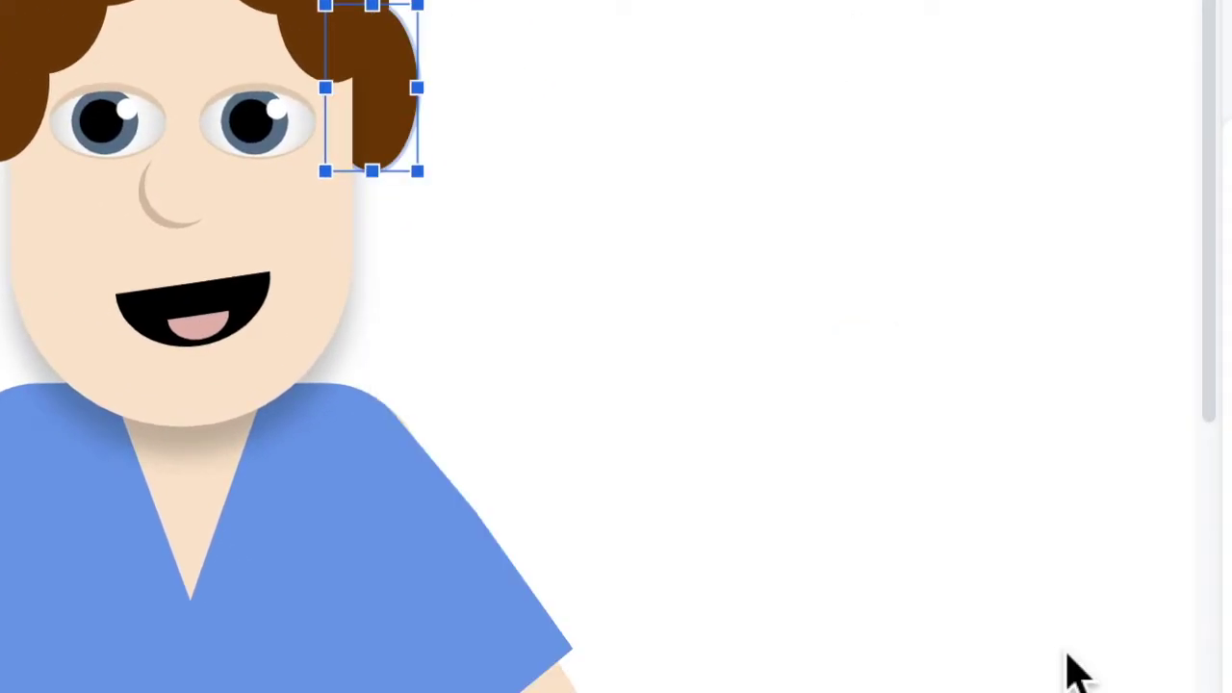
click(386, 106)
mouse_move(737, 324)
mouse_down()
mouse_move(483, 380)
mouse_move(510, 264)
mouse_up()
drag(549, 90, 534, 119)
mouse_move(495, 280)
mouse_down()
mouse_move(773, 430)
mouse_move(756, 344)
mouse_up()
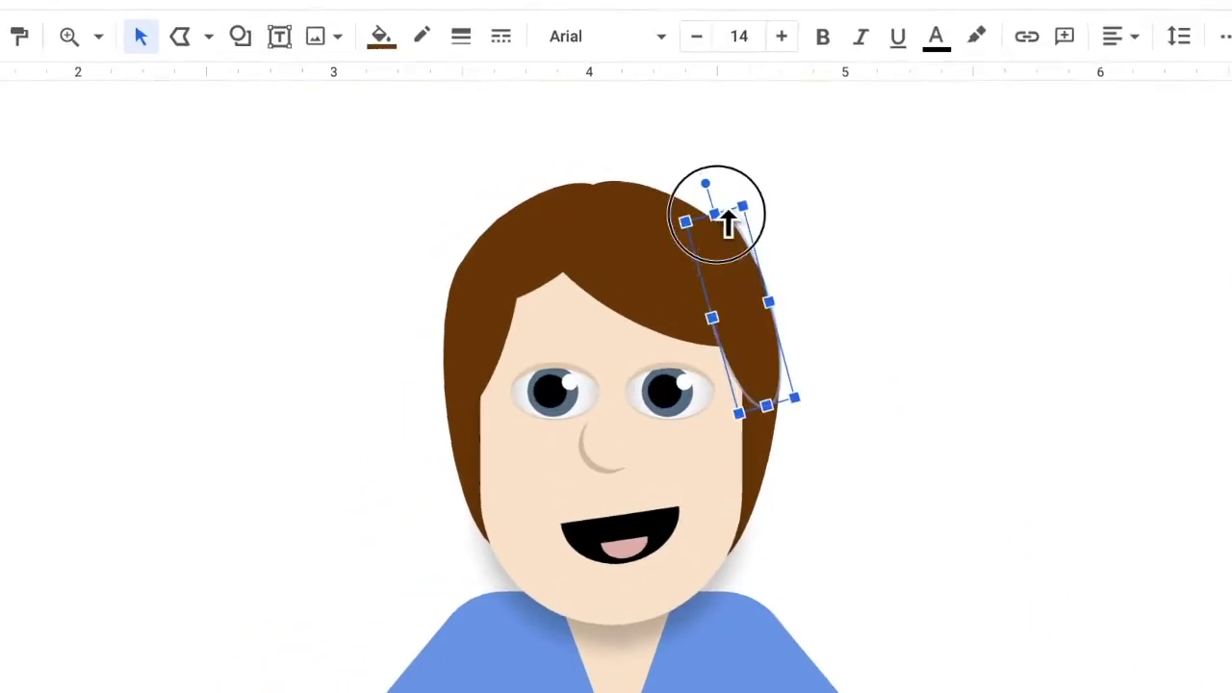
click(700, 279)
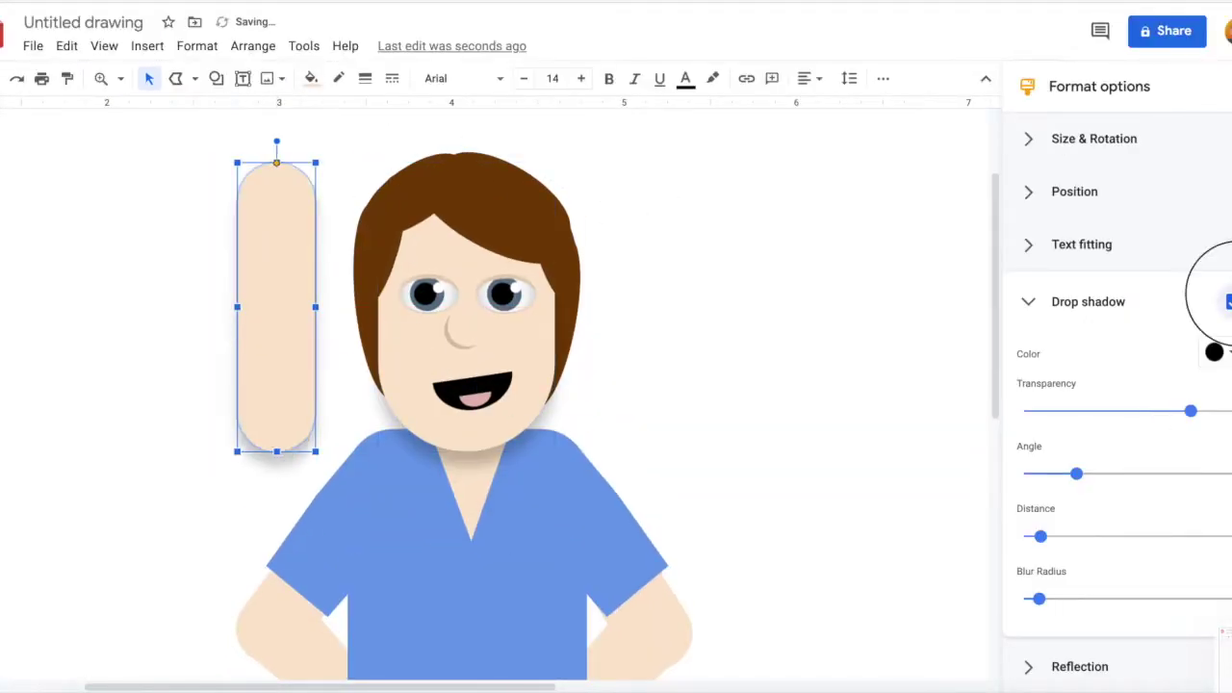
Step: Turn the capsule horizontal across the face and send it backward to form ears
key(ctrl+alt+k)
drag(468, 322, 358, 335)
mouse_move(487, 327)
mouse_down()
mouse_move(245, 337)
mouse_move(136, 301)
mouse_up()
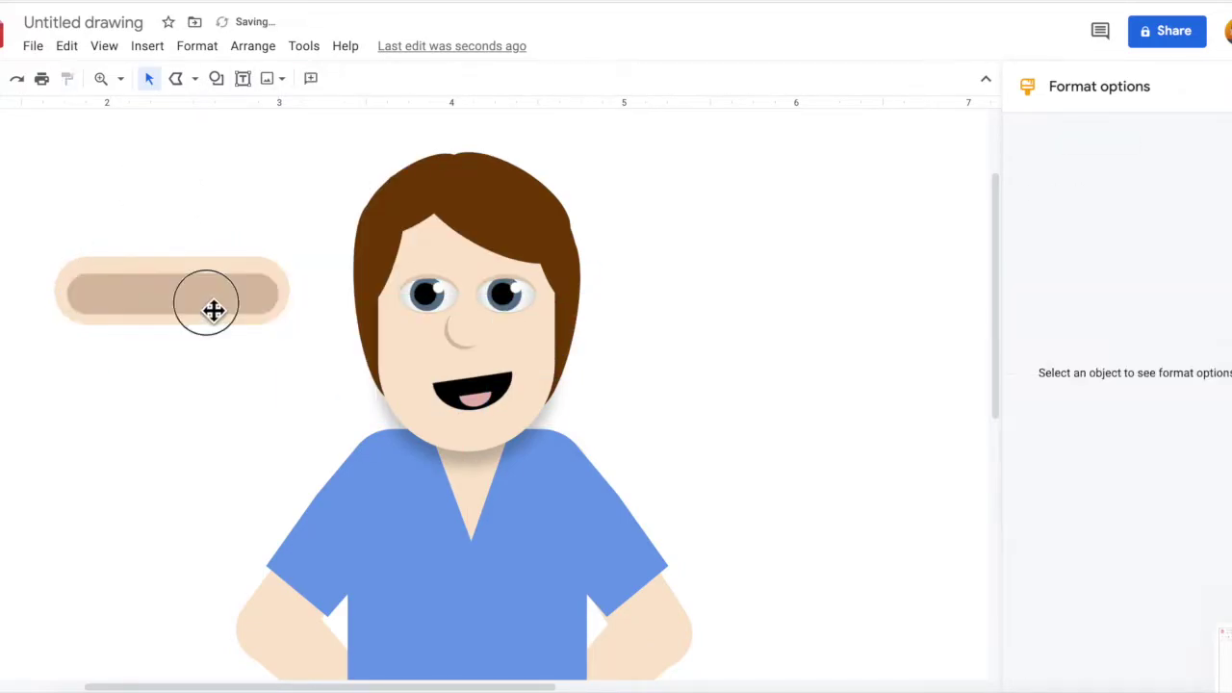
drag(215, 311, 440, 327)
right_click(440, 327)
click(802, 523)
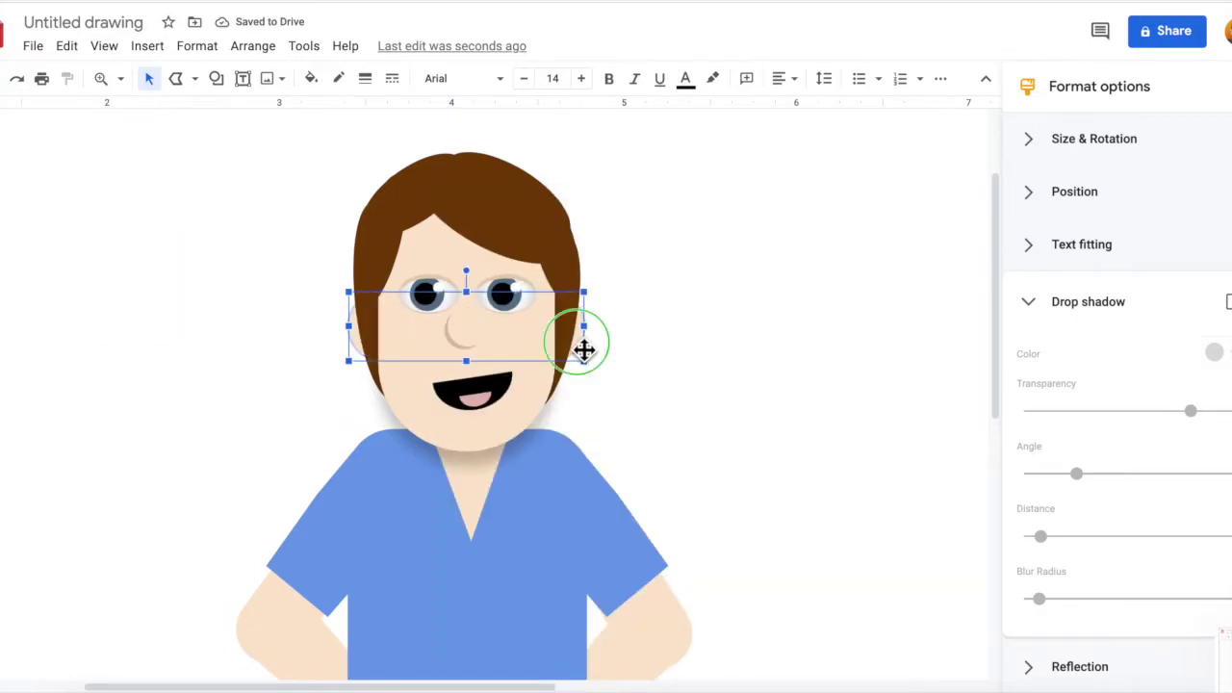
Step: Bring the eyes one layer forward and view the whole figure
right_click(584, 350)
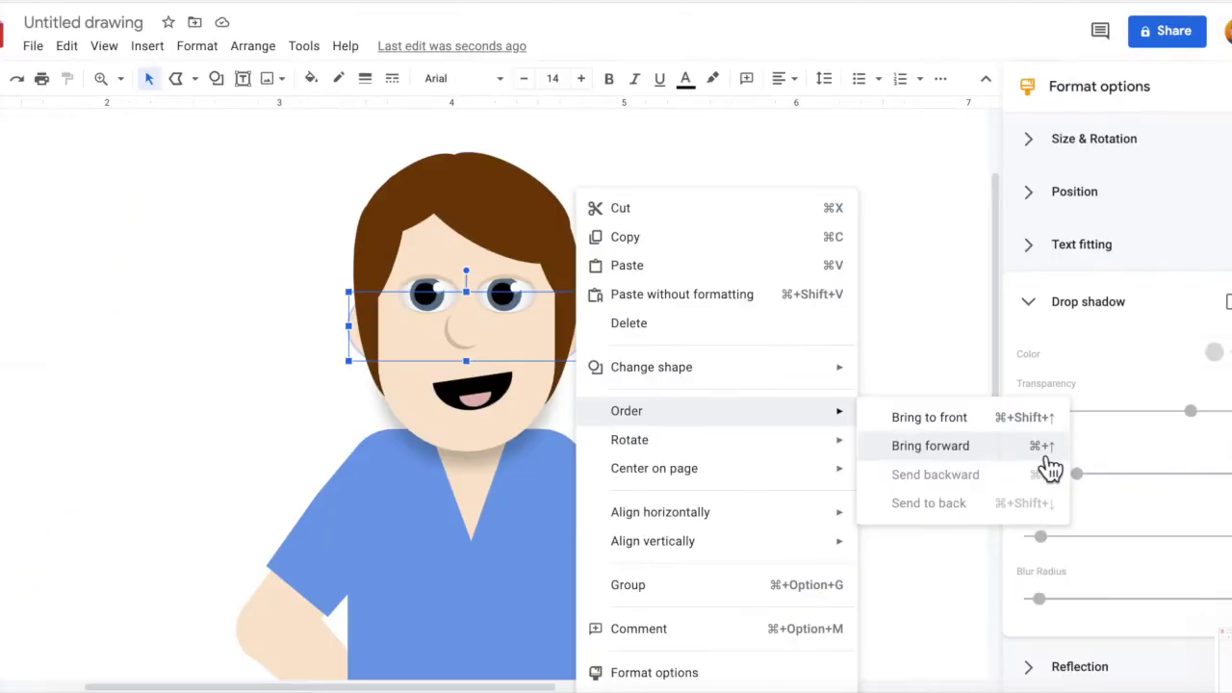
click(1040, 462)
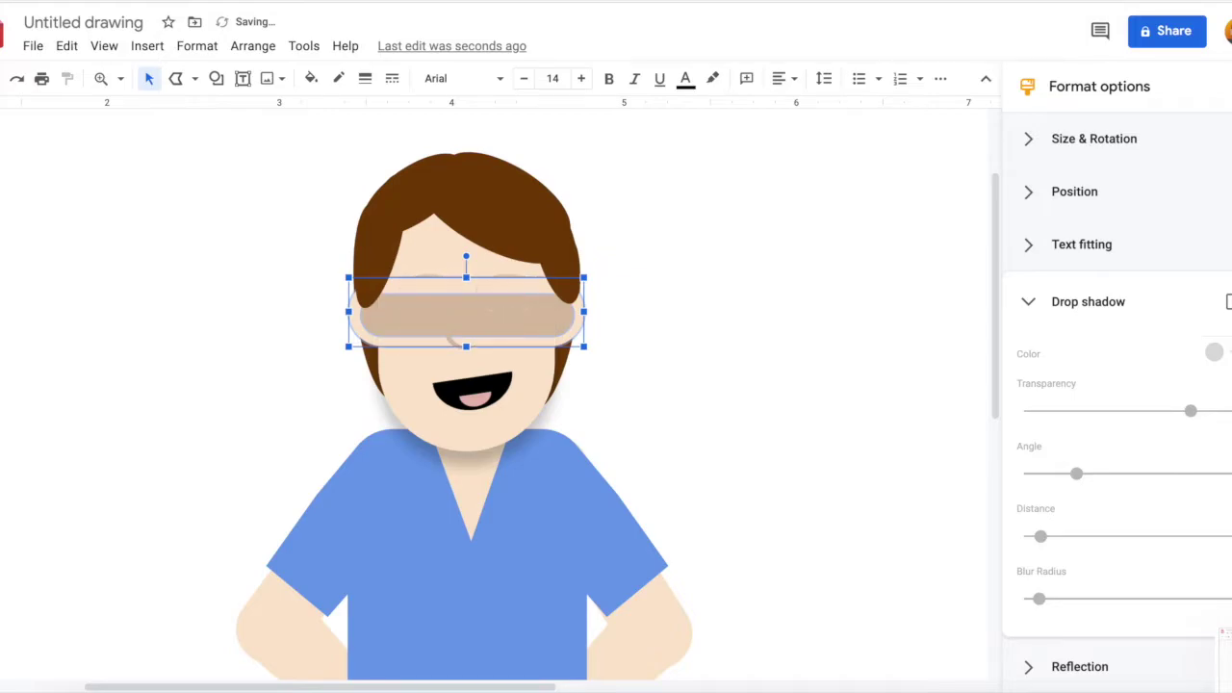
click(799, 416)
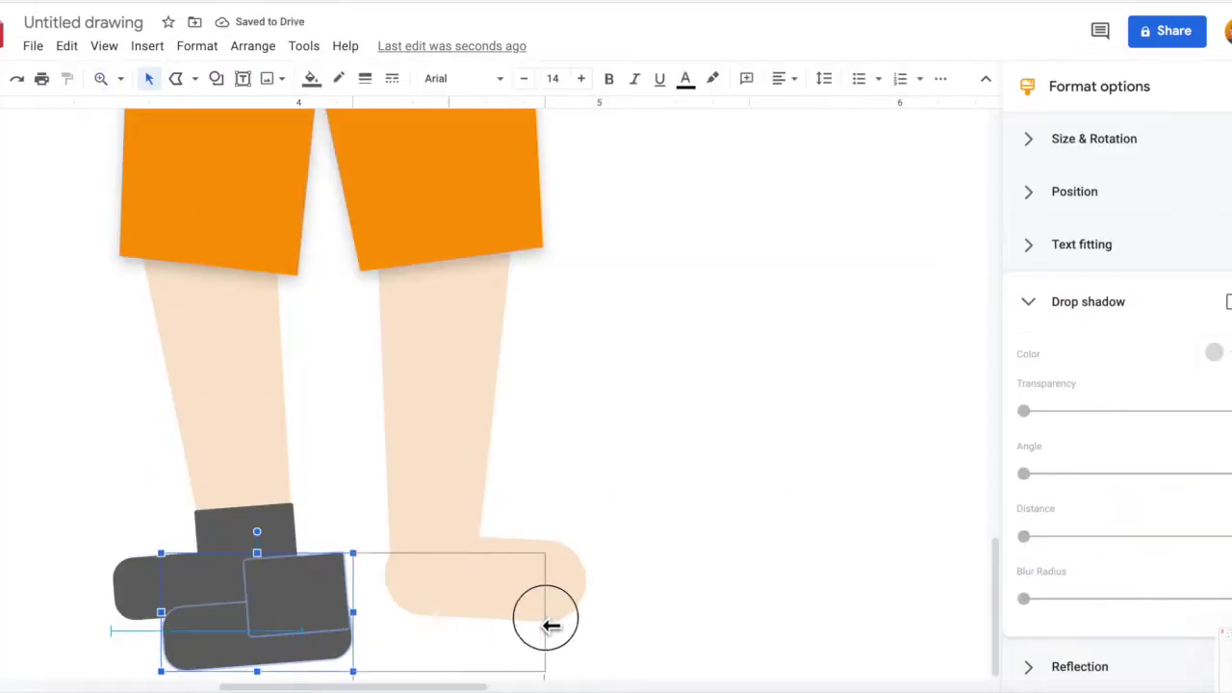
click(255, 470)
key(Escape)
right_click(505, 420)
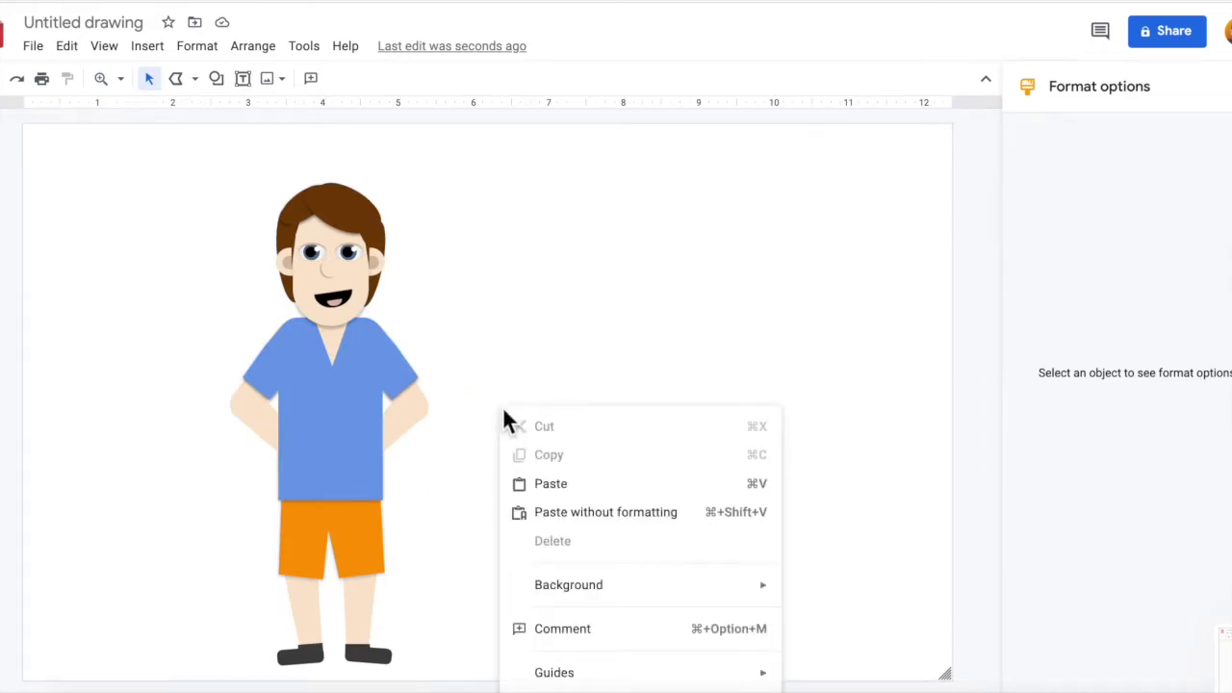
mouse_move(568, 584)
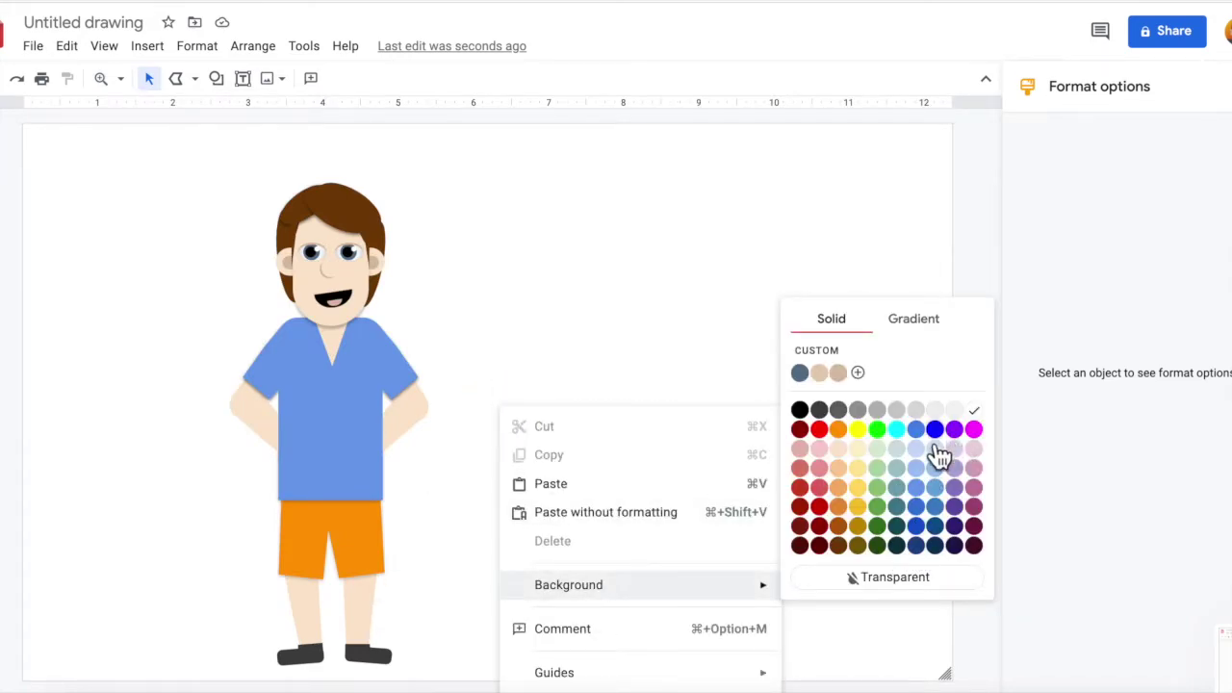
Step: Set the canvas background to a dark green-grey
click(914, 462)
right_click(552, 300)
click(921, 357)
right_click(632, 291)
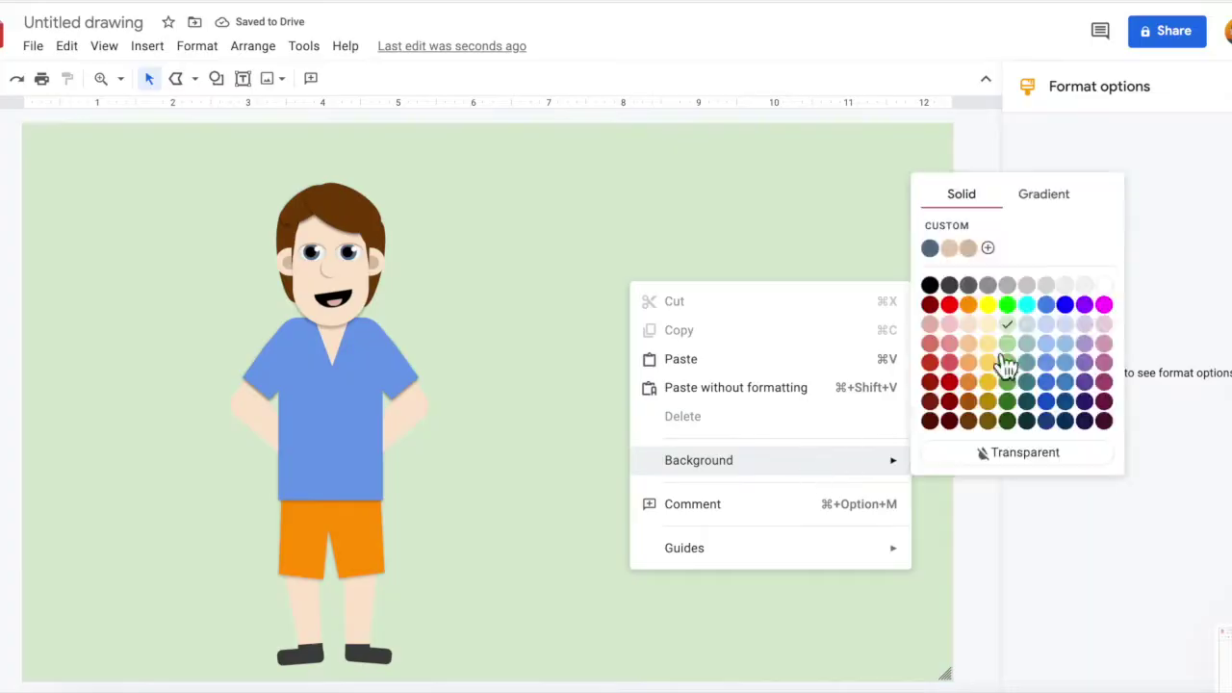
click(1010, 362)
Step: Copy the whole character to the right and select the duplicate's eyes
drag(439, 662, 439, 664)
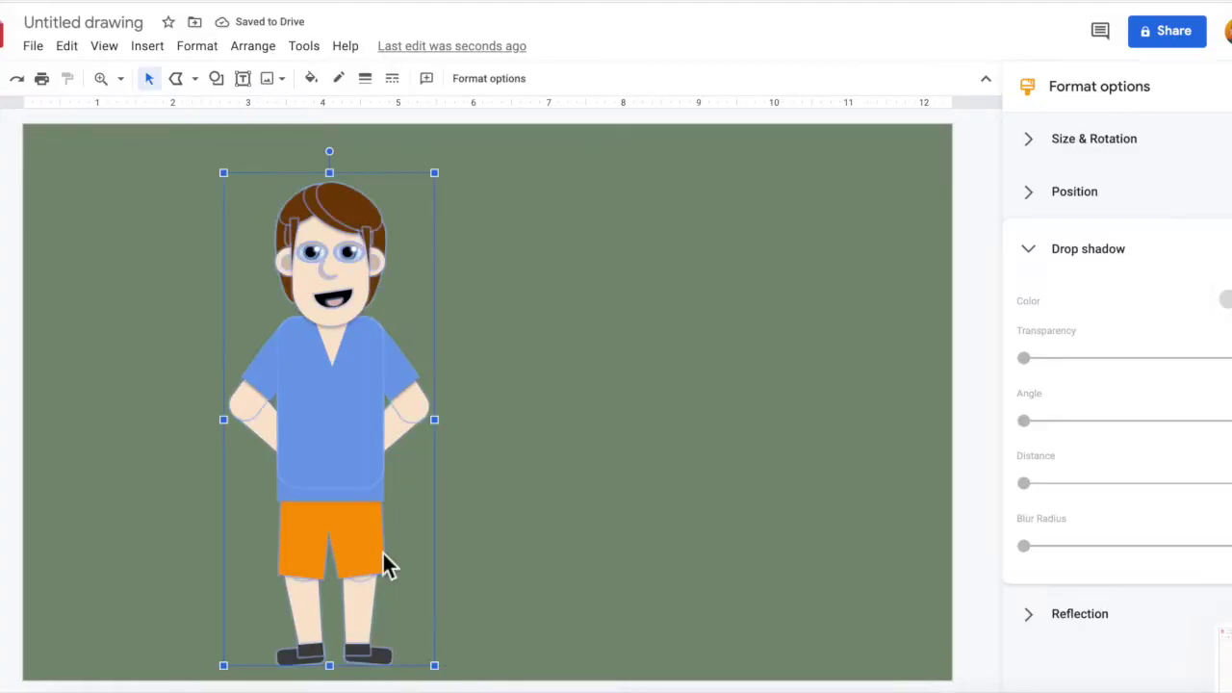
drag(551, 443, 551, 450)
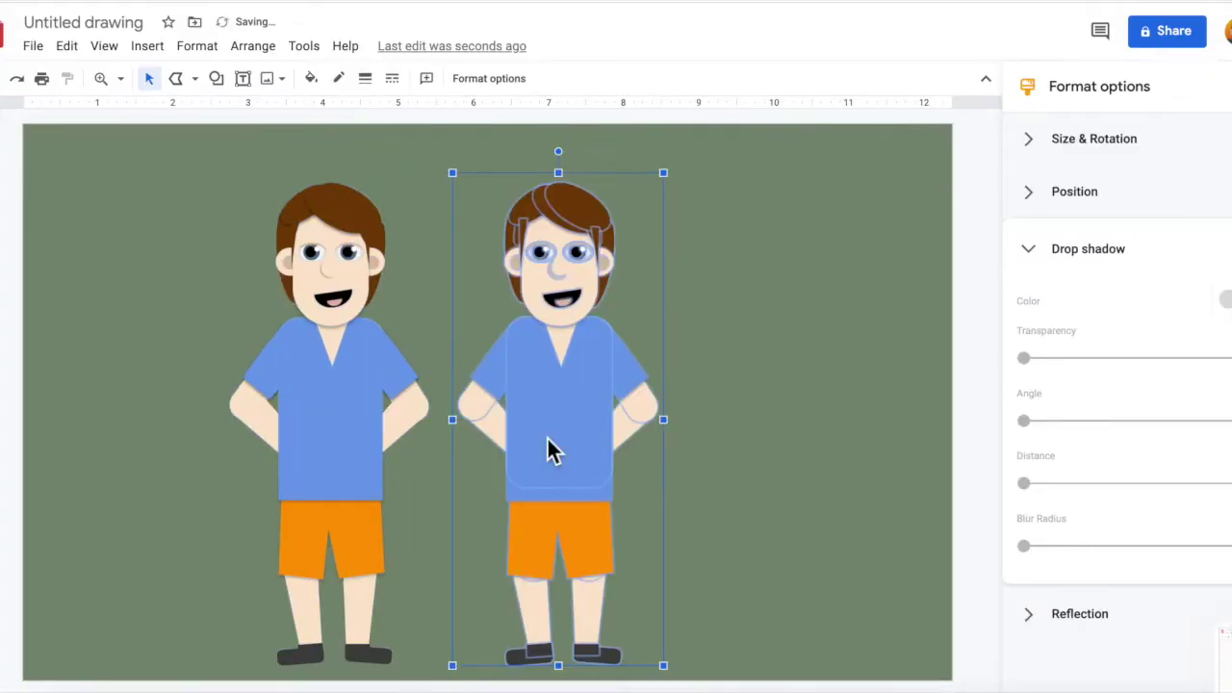
click(690, 364)
click(100, 78)
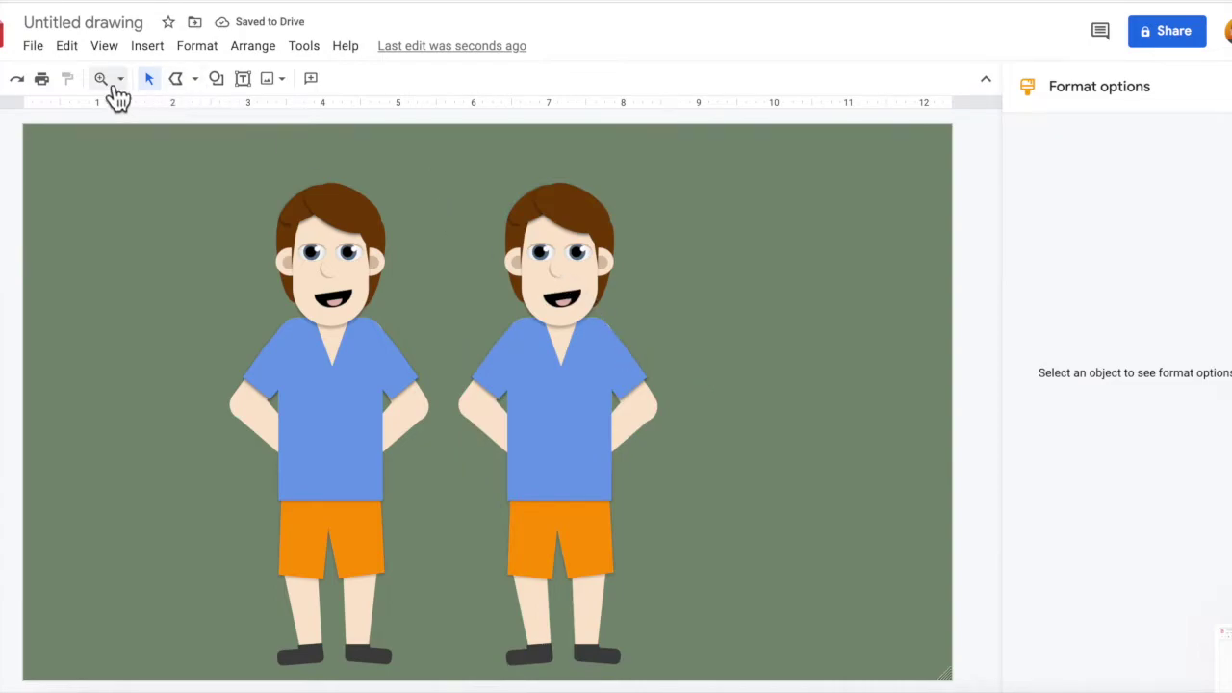
click(642, 330)
click(597, 289)
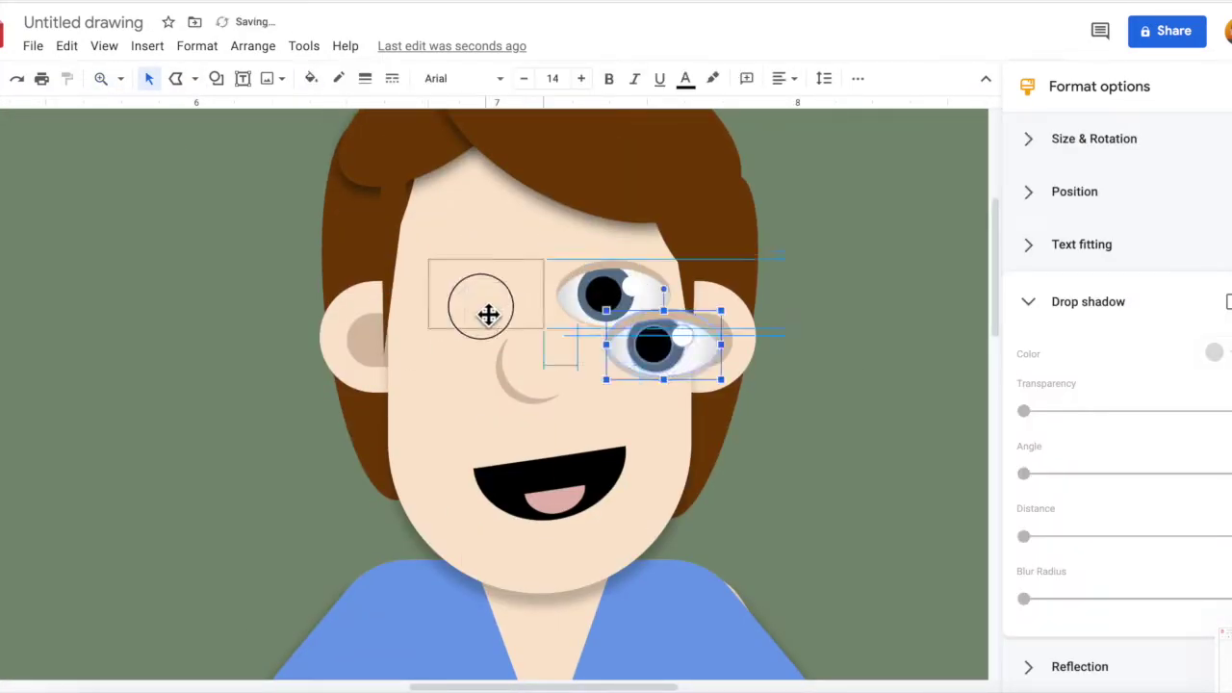
Step: Realign the duplicate's eyes, flatten its smile, and reposition the shorts under the shirt
drag(489, 317, 627, 302)
click(610, 481)
drag(624, 468, 631, 453)
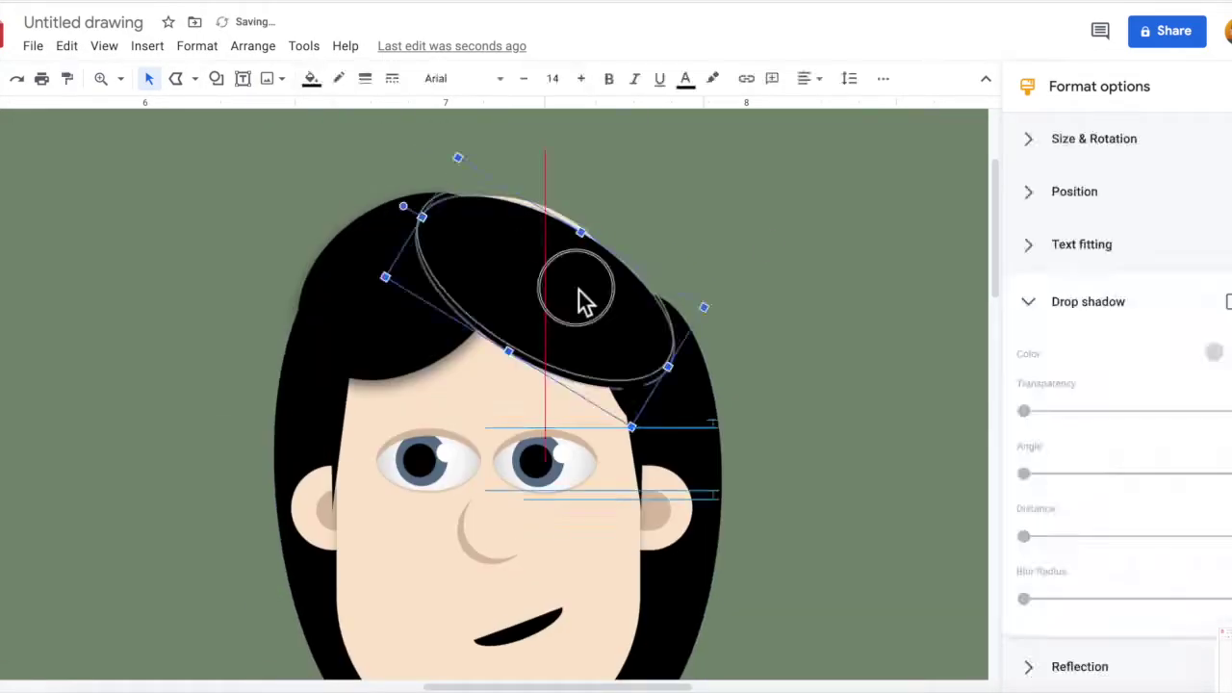
click(348, 435)
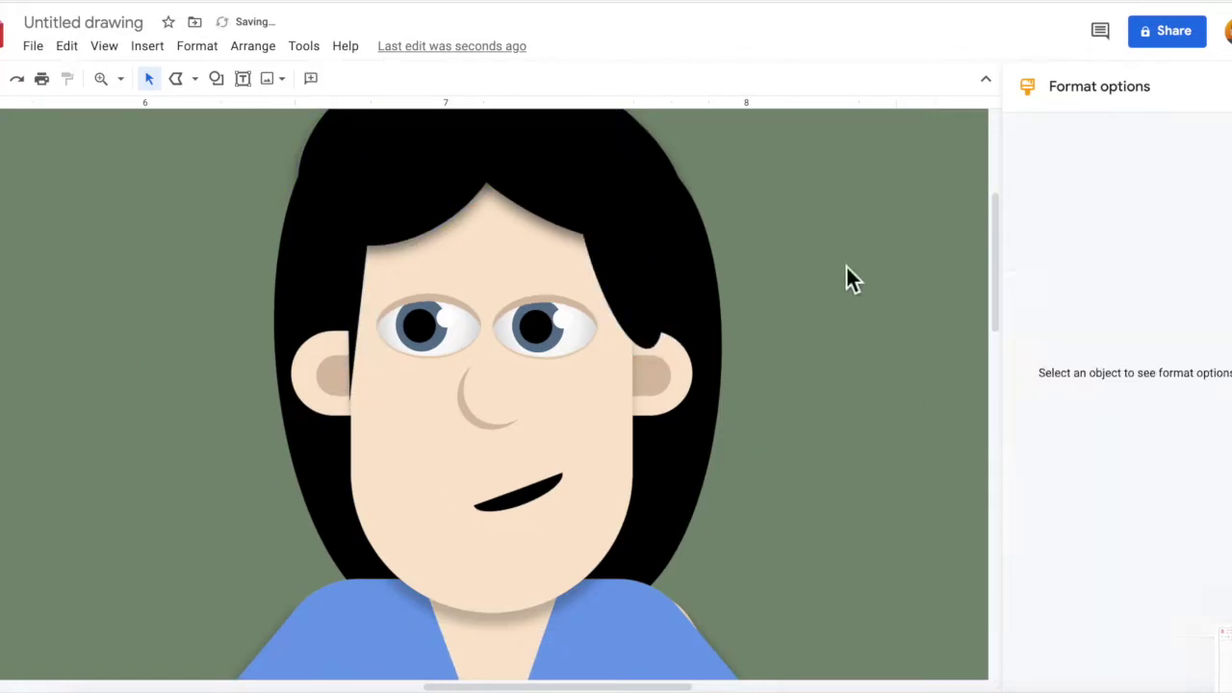
click(626, 374)
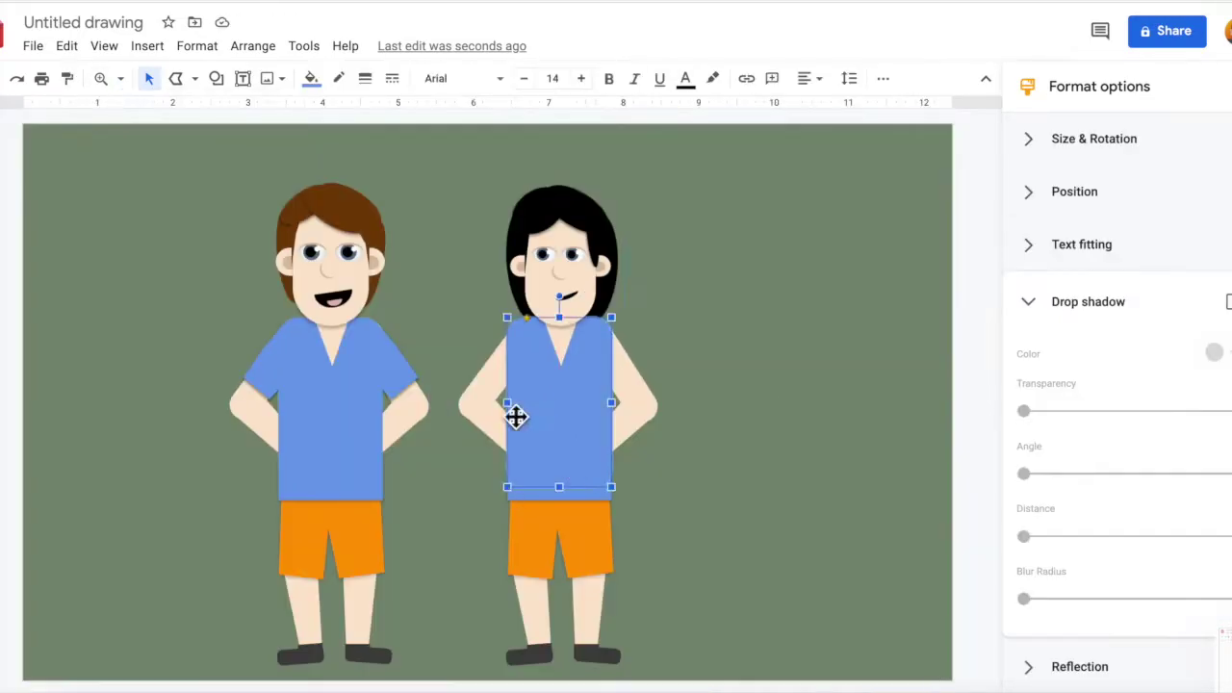
drag(511, 522, 612, 621)
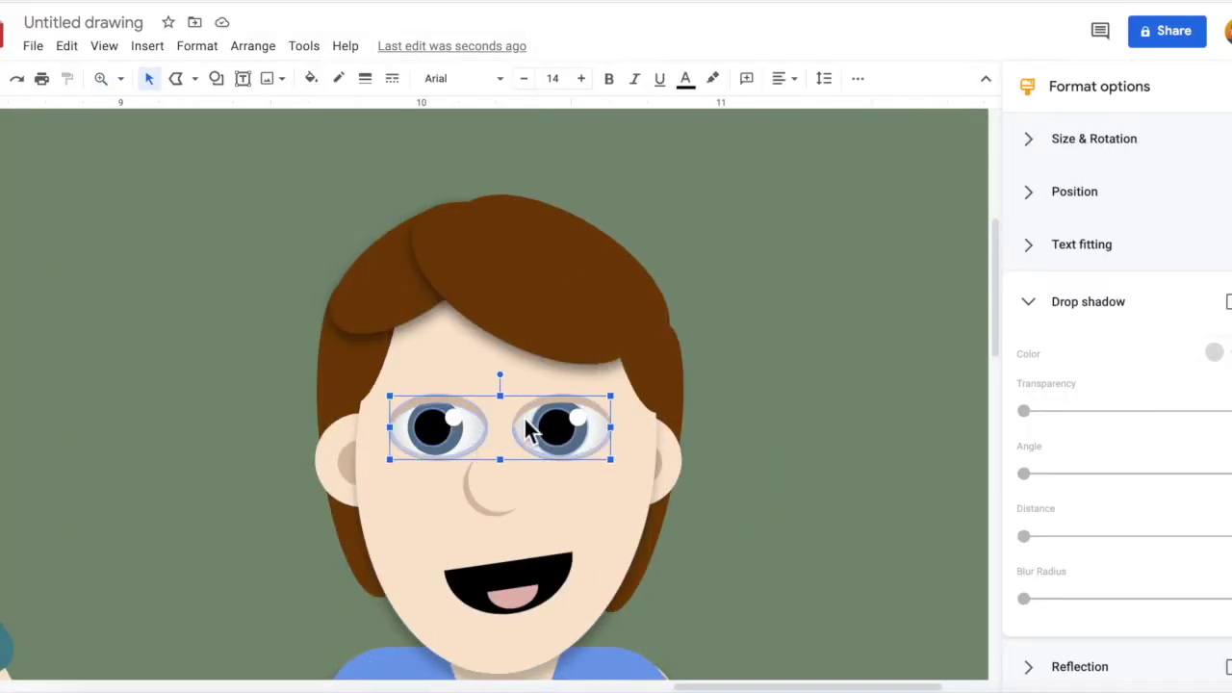
Step: Adjust the nose and face oval, then stretch the orange shorts into long trousers
drag(481, 491, 462, 527)
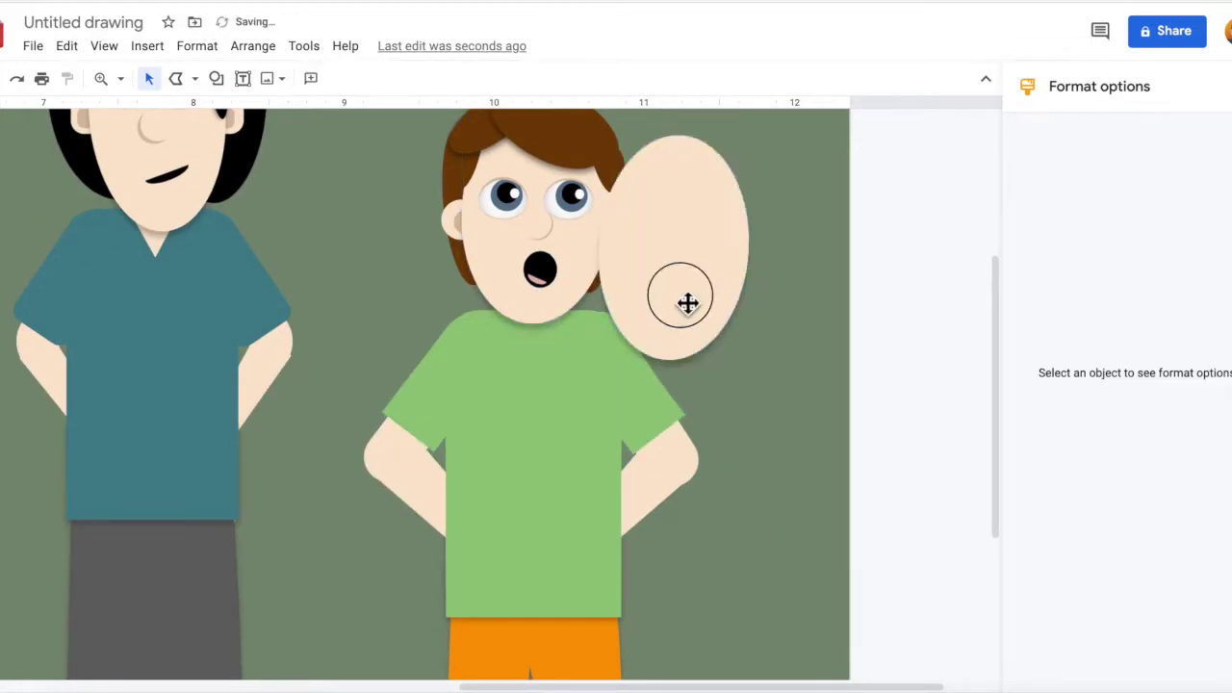
drag(633, 407, 544, 406)
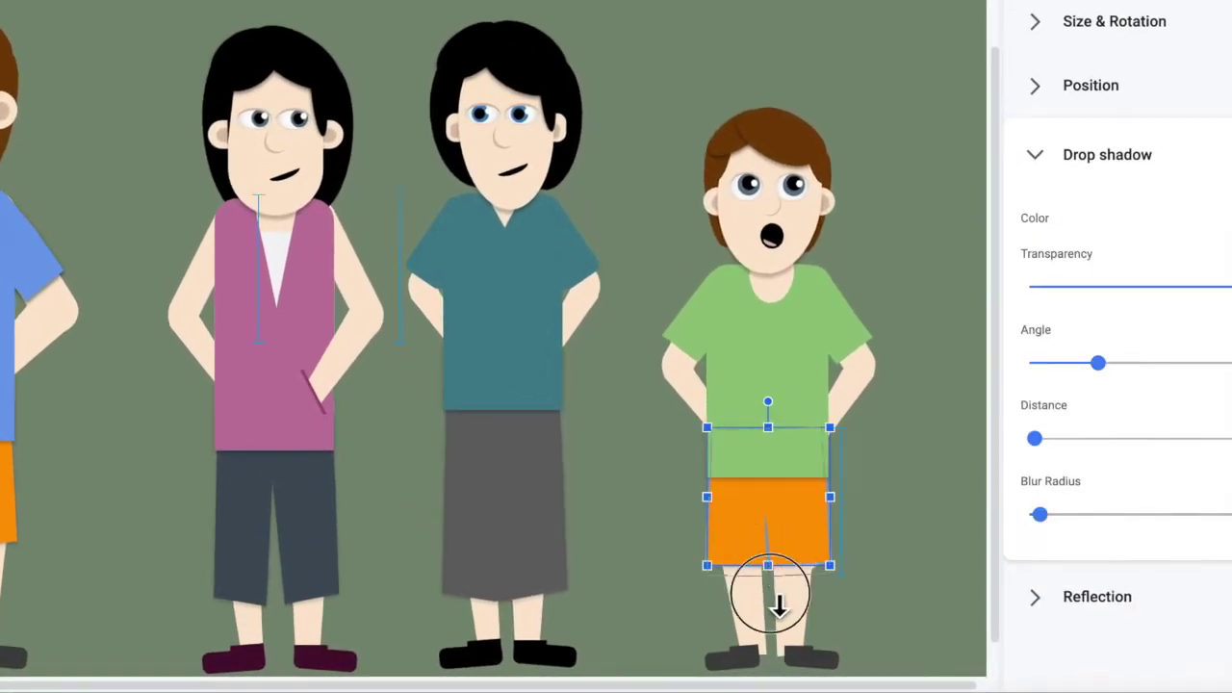
drag(767, 566, 767, 640)
drag(707, 534, 720, 534)
click(870, 541)
click(770, 578)
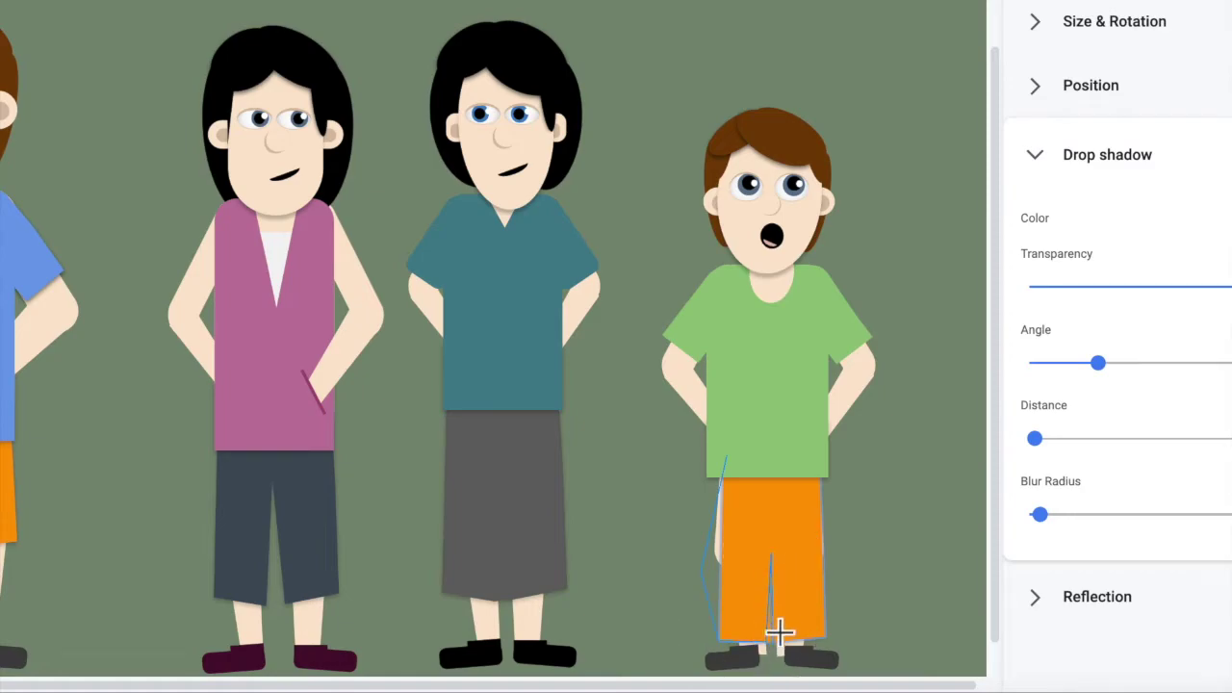
click(913, 467)
mouse_move(760, 549)
mouse_down()
mouse_move(847, 549)
mouse_move(760, 547)
mouse_up()
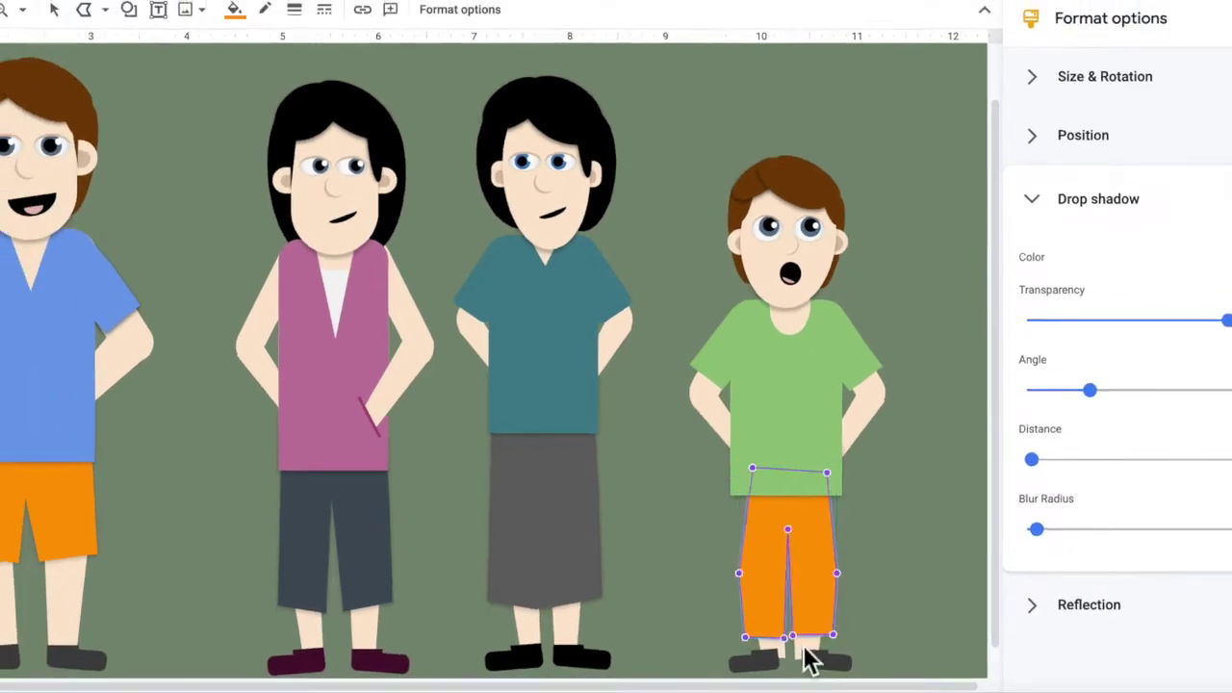
Step: Colour the child's trousers dark red
key(Escape)
click(788, 568)
click(238, 9)
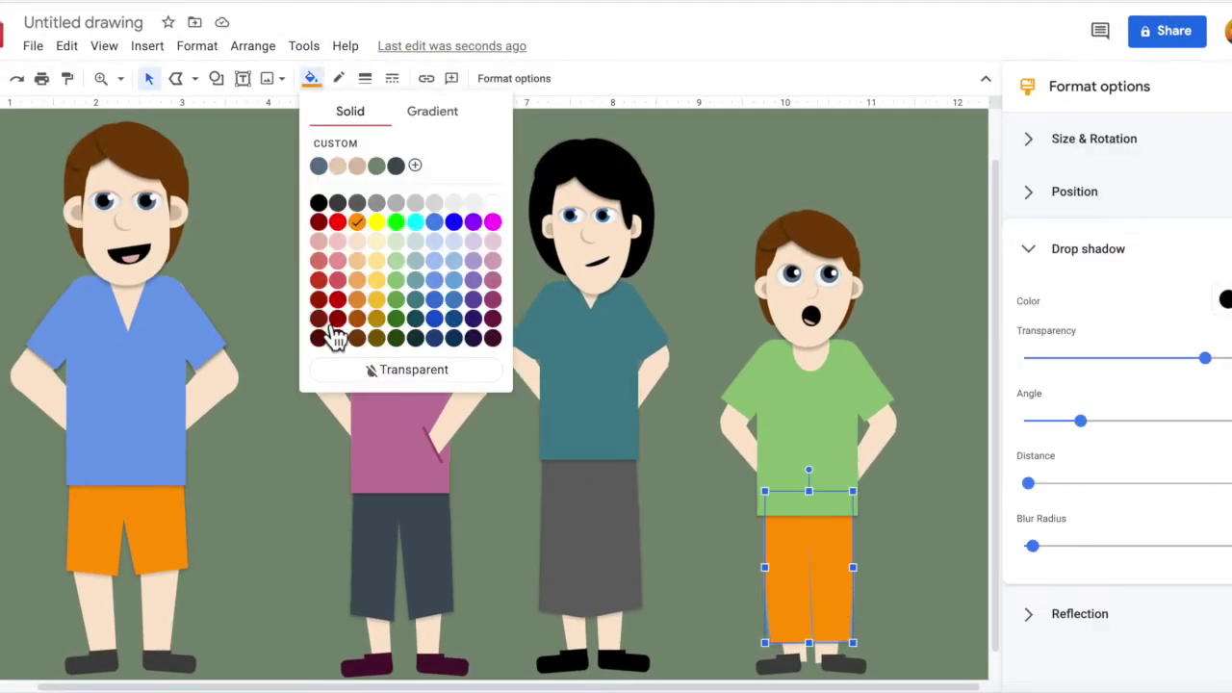
click(334, 321)
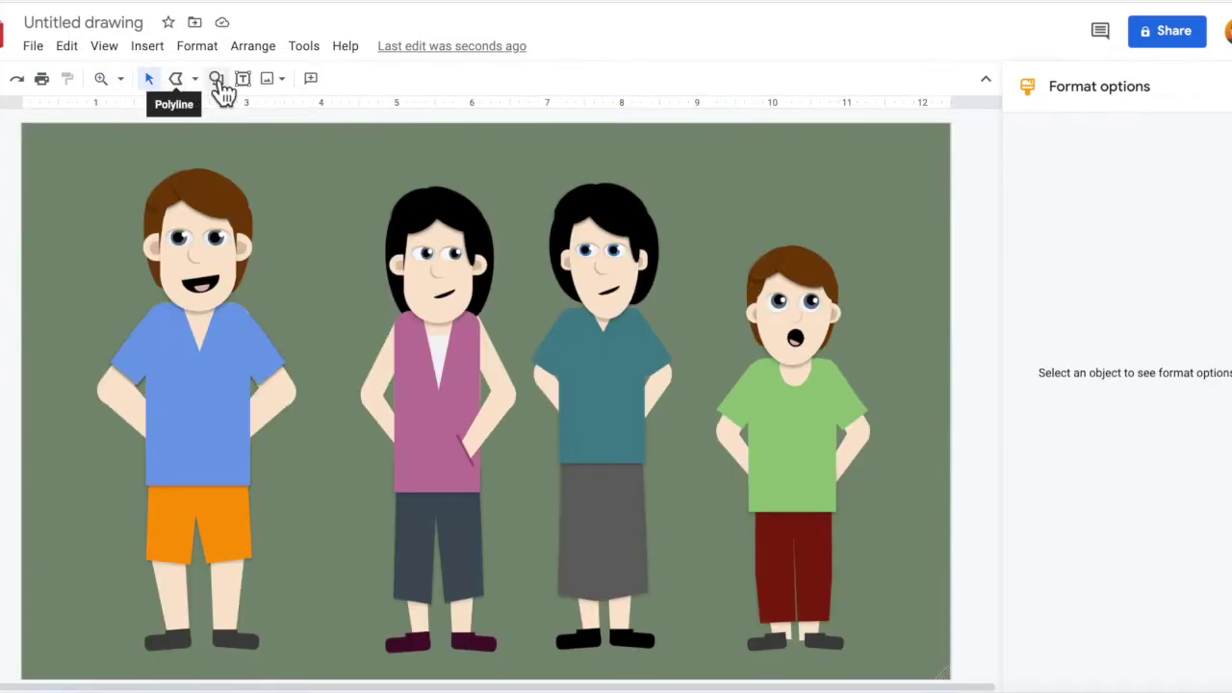
Step: Draw a sky rectangle across the top of the canvas, behind the characters
click(216, 79)
mouse_move(260, 110)
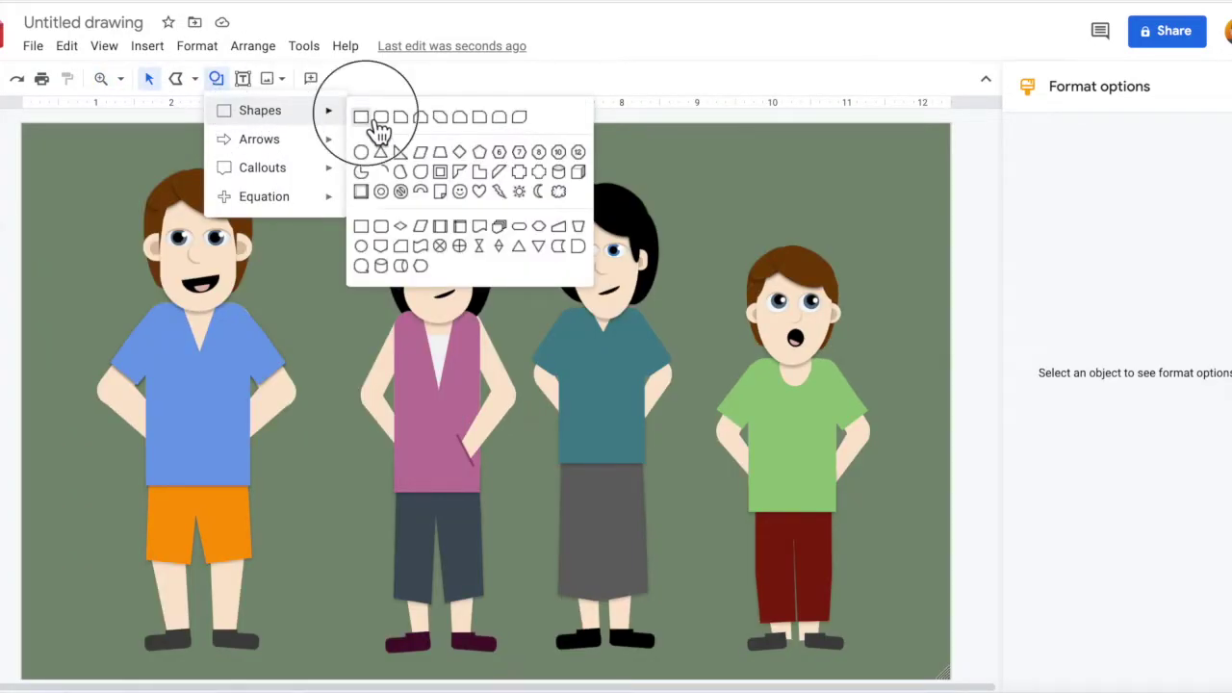
click(380, 118)
mouse_move(23, 122)
mouse_down()
mouse_move(968, 501)
mouse_move(952, 501)
mouse_up()
right_click(885, 380)
mouse_move(929, 455)
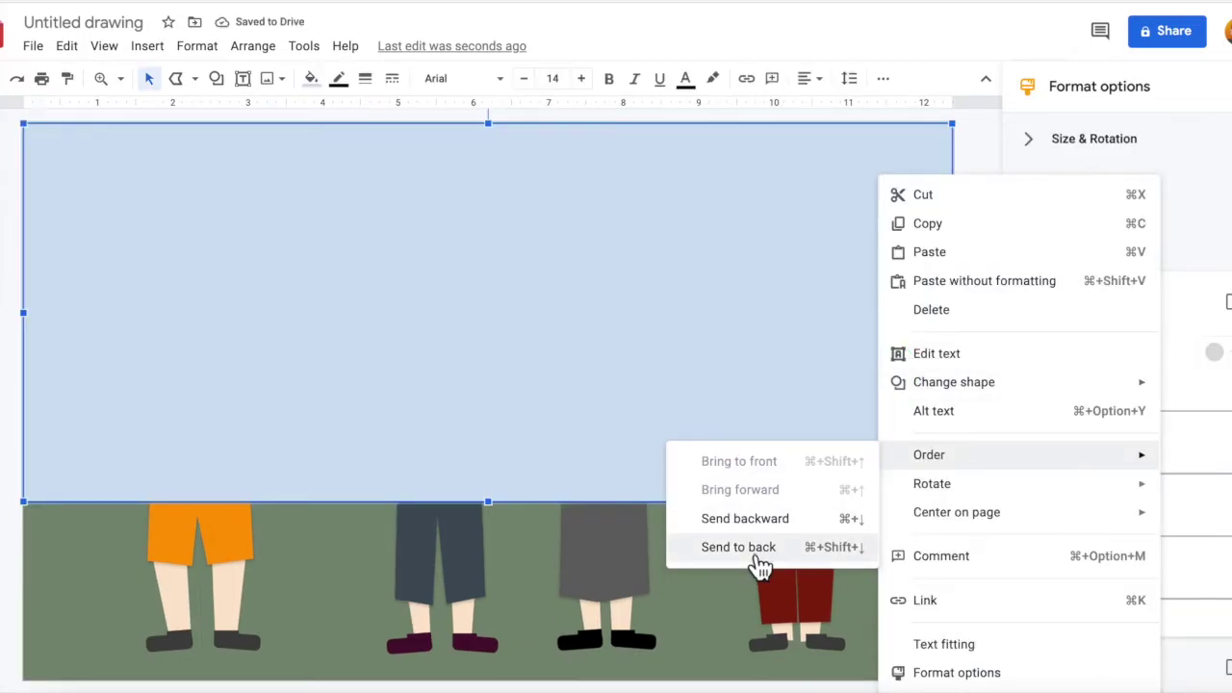
click(756, 557)
drag(488, 501, 488, 486)
Step: Fill the sky rectangle with a custom light-blue gradient, then select the woman's ear
click(312, 82)
click(432, 110)
click(388, 325)
click(604, 357)
click(737, 497)
click(604, 357)
click(674, 414)
click(790, 470)
click(974, 486)
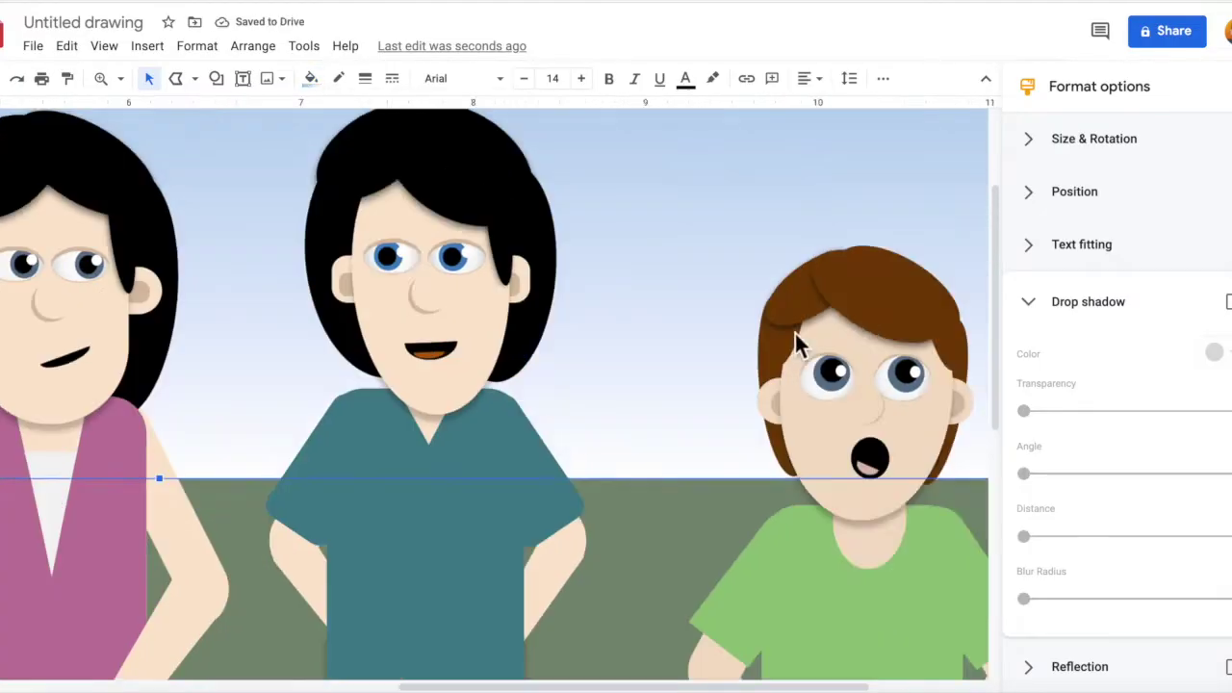
click(466, 356)
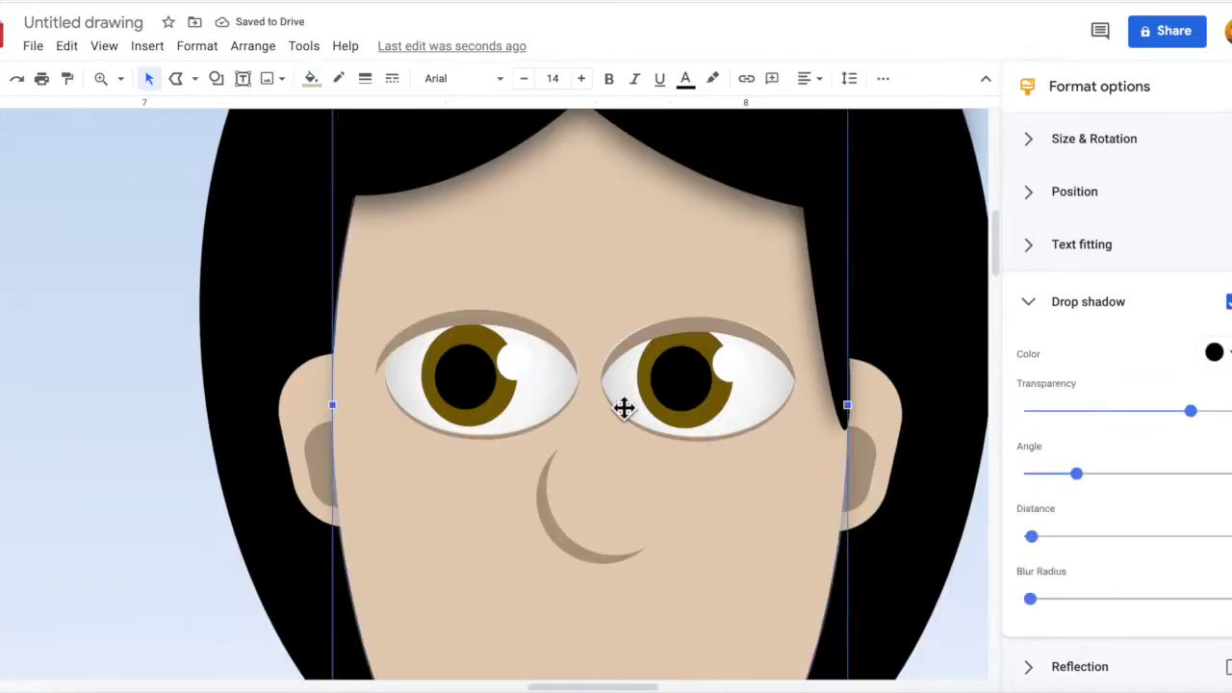
Step: Close the long hair strand outline over the woman's shoulder and fill it solid black
click(106, 79)
click(154, 110)
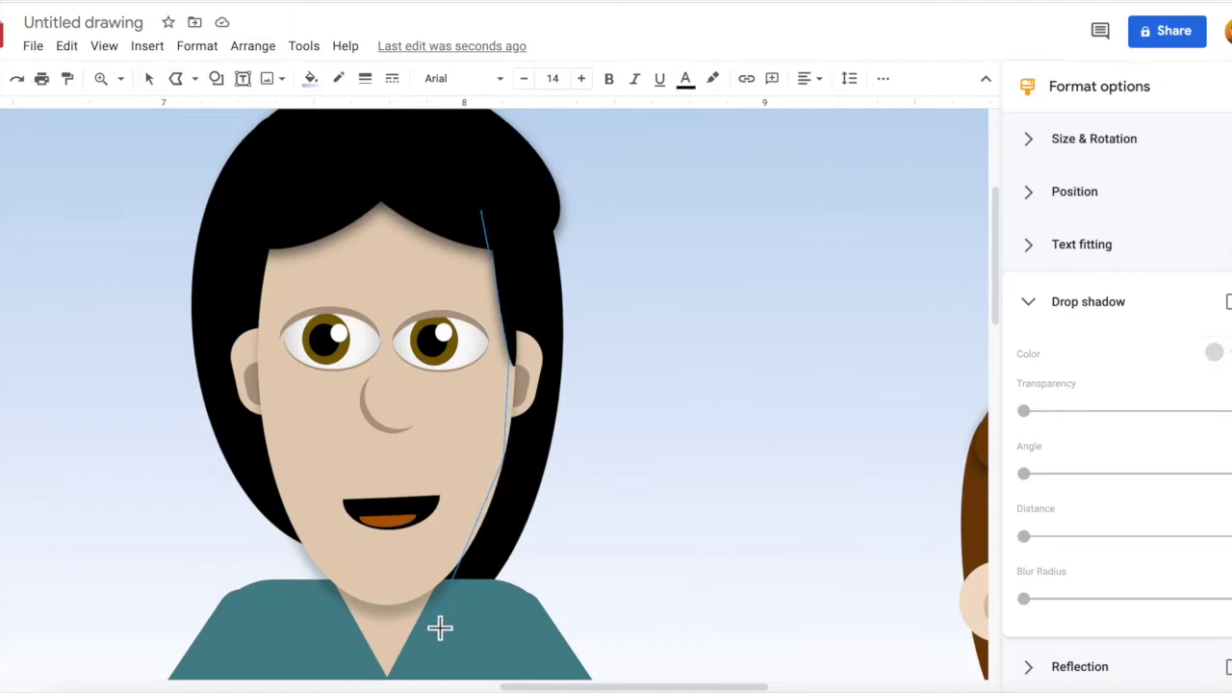
scroll(440, 554, down, 2)
scroll(549, 550, up, 1)
click(490, 182)
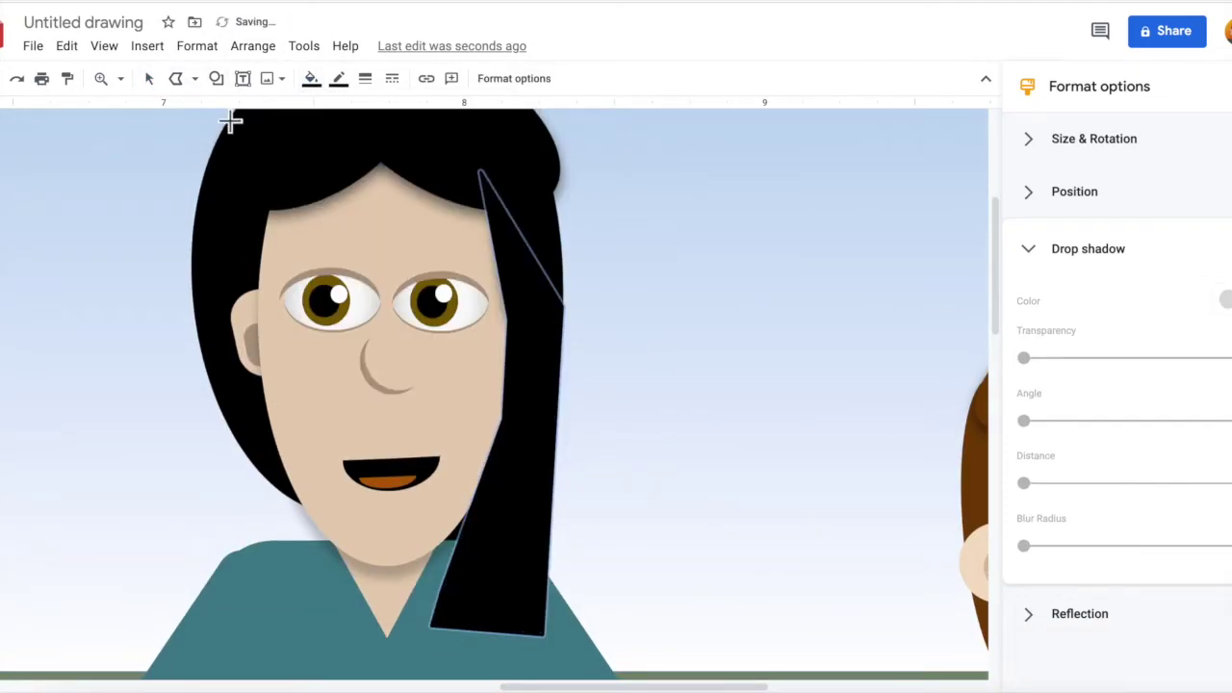
scroll(366, 170, up, 1)
click(645, 344)
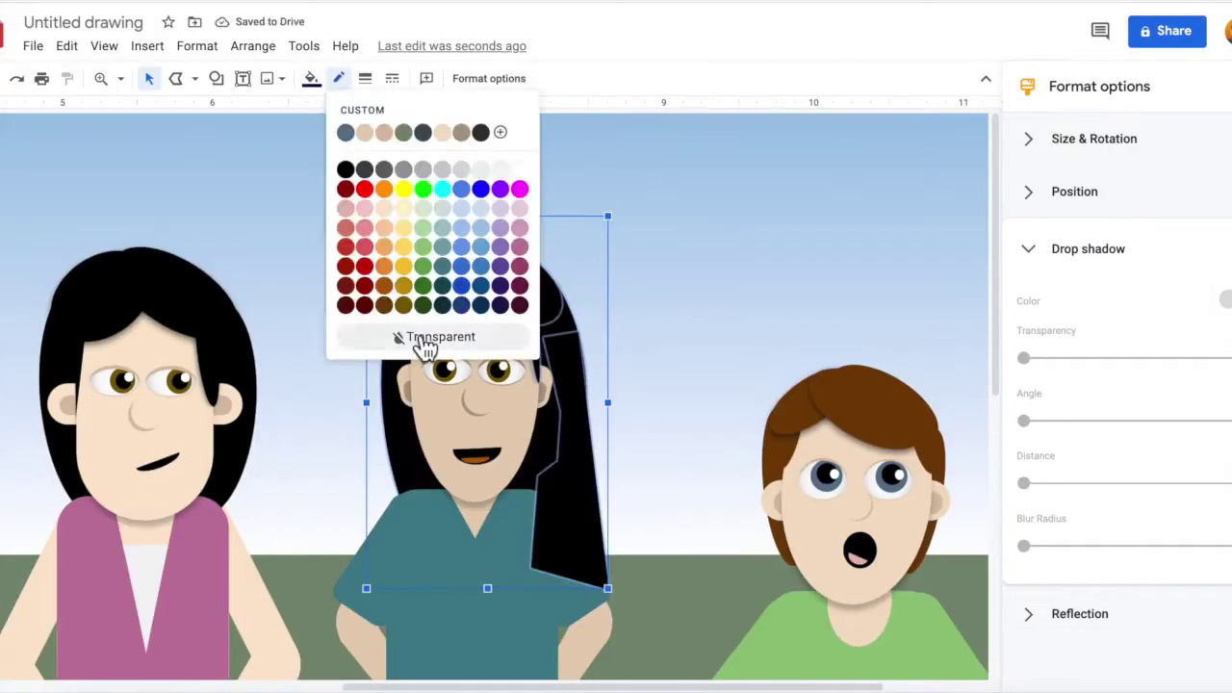
click(425, 339)
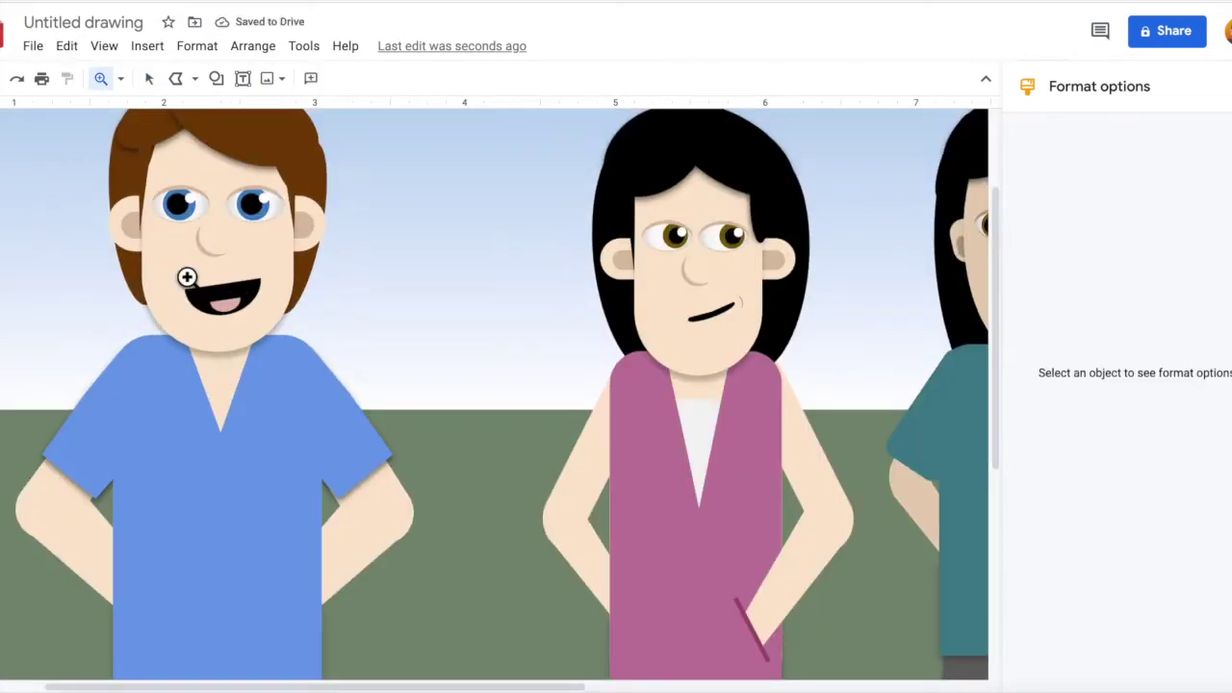
Step: Give both of the blue-shirted man's eyebrows a darker fill colour
click(208, 205)
click(150, 79)
click(189, 175)
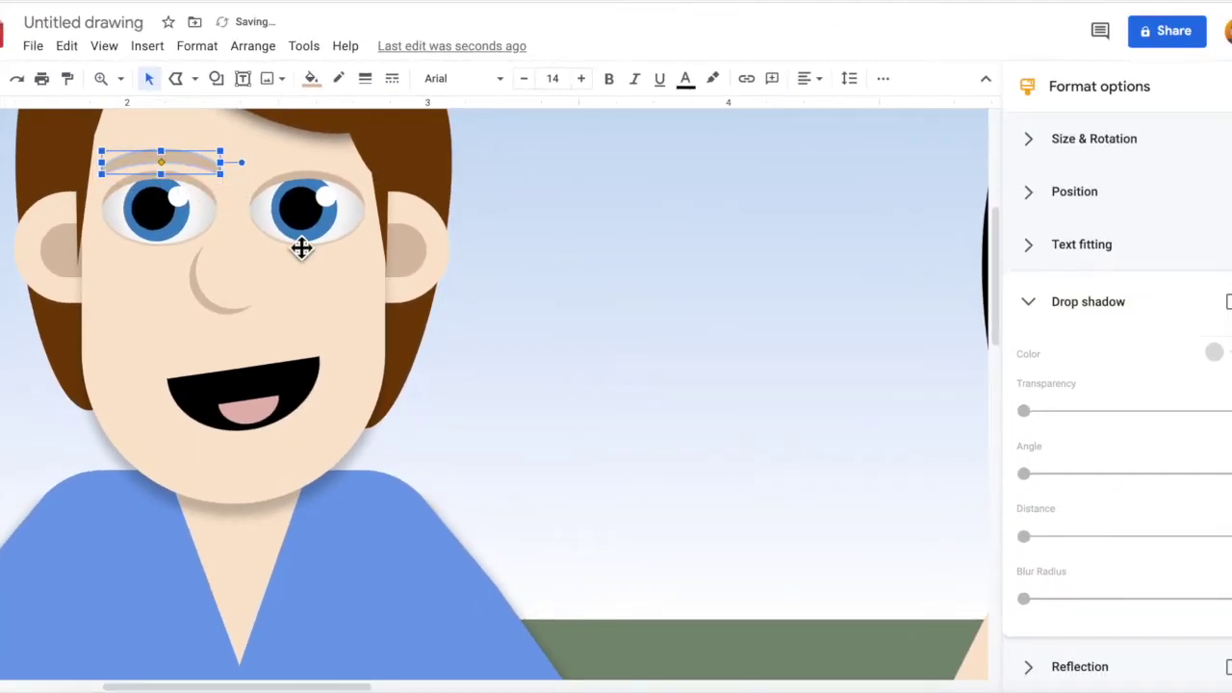
scroll(310, 214, up, 1)
click(311, 78)
click(445, 187)
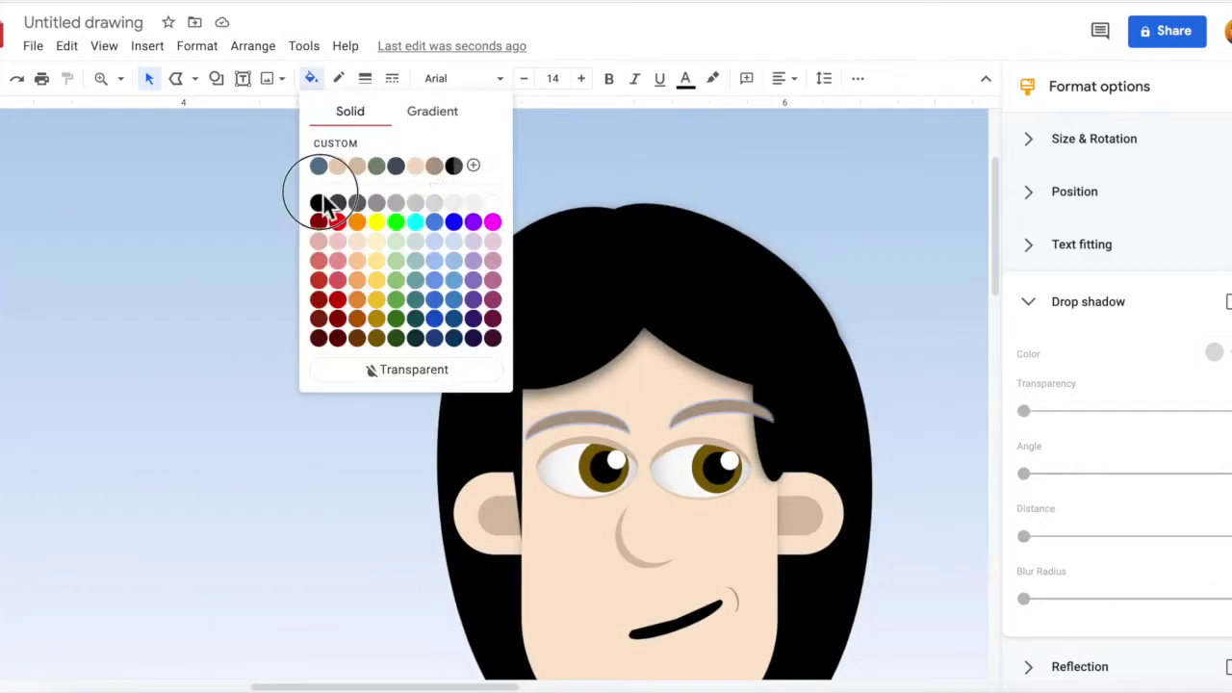
click(321, 203)
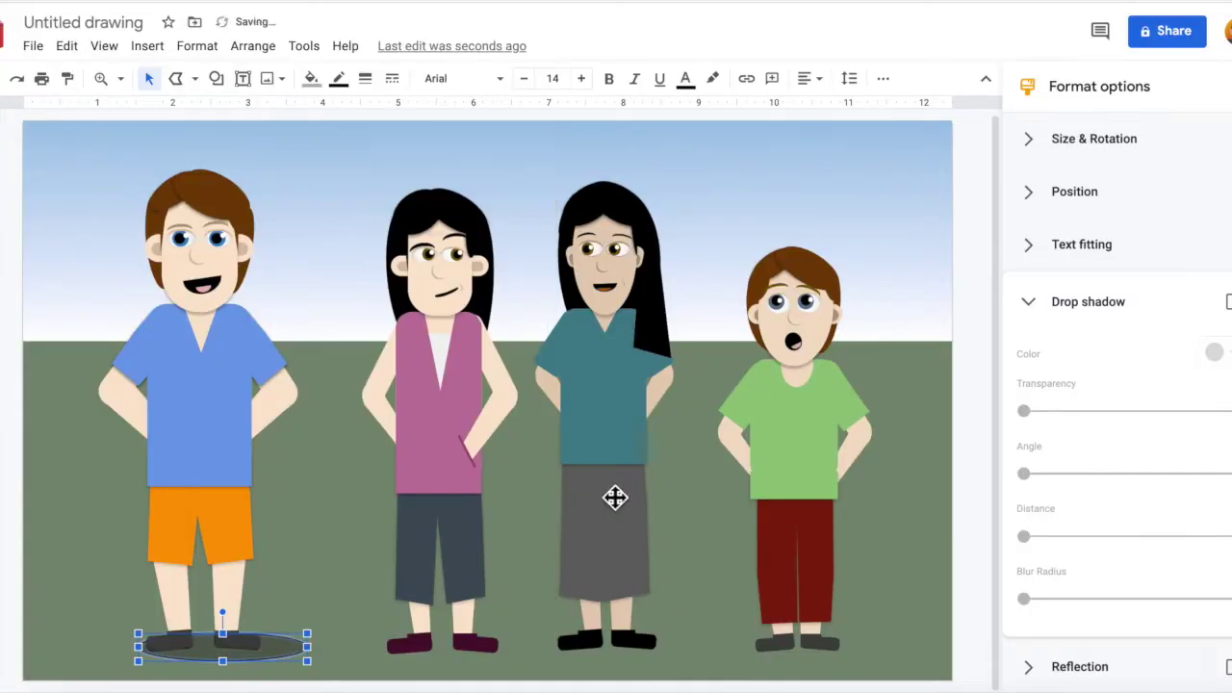
Step: Move a ground shadow under the pink-vest woman and draw a curved strand across the man's hair
drag(293, 662, 524, 658)
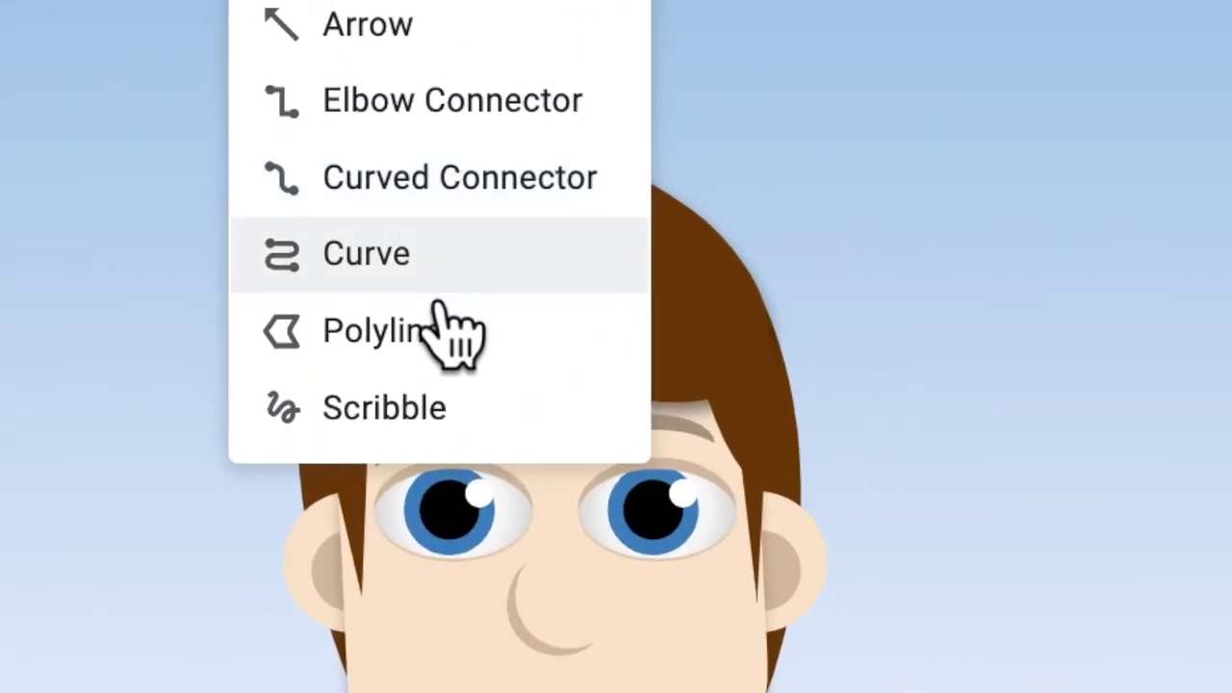
click(439, 281)
drag(446, 125, 528, 233)
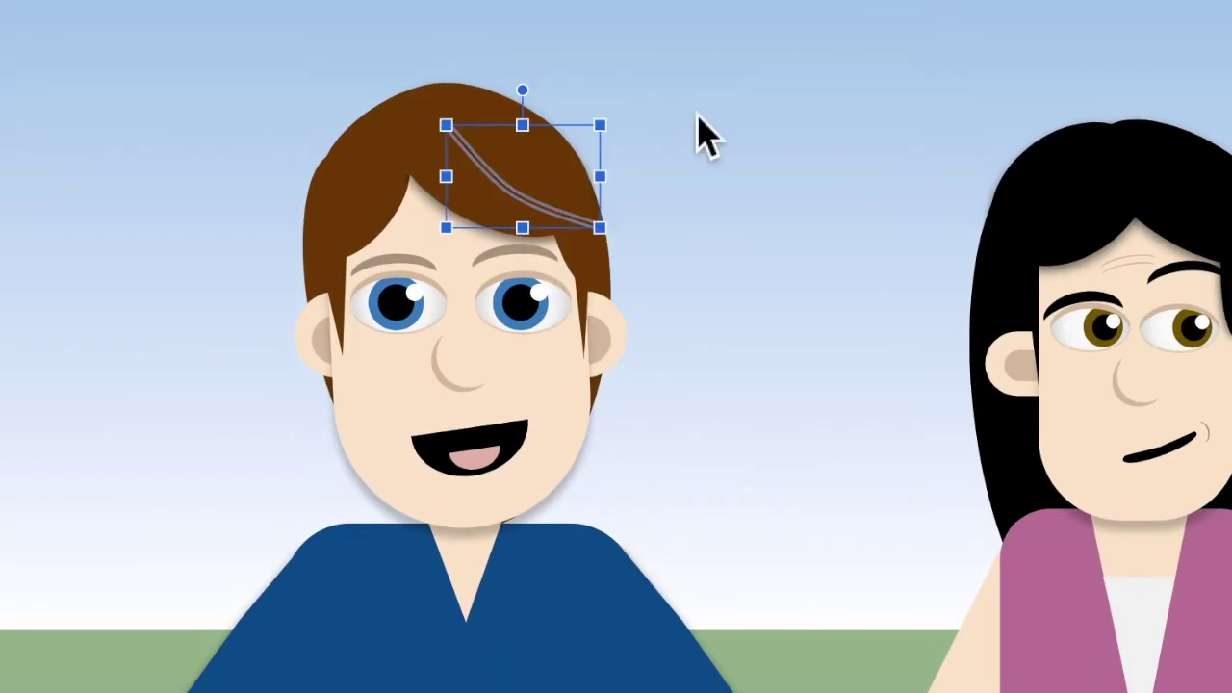
click(493, 184)
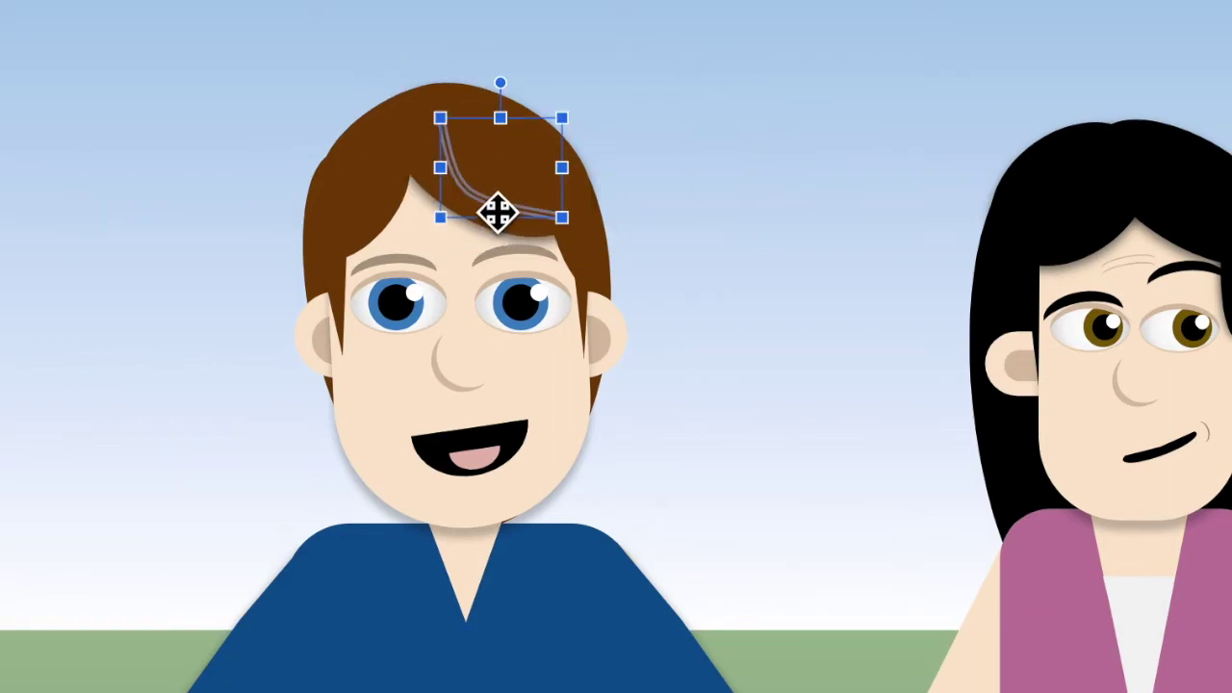
Step: Colour the hair curve dark brown (#783f04) and edit its points
click(558, 25)
click(1090, 568)
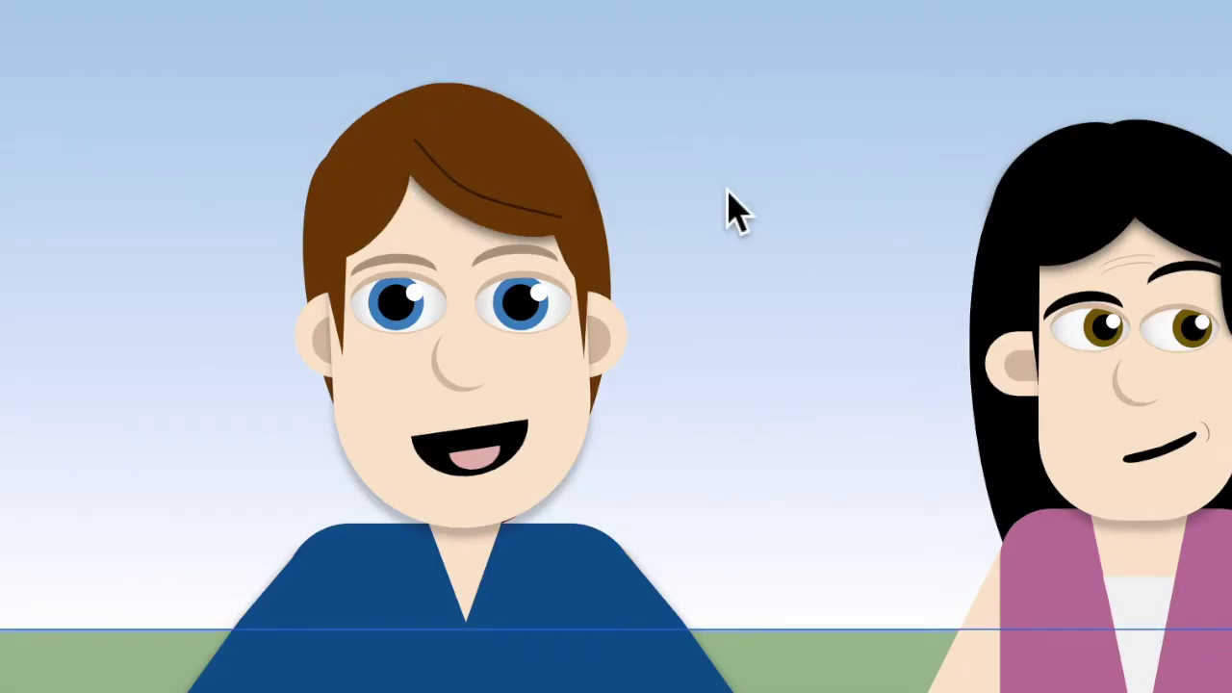
click(385, 260)
click(387, 308)
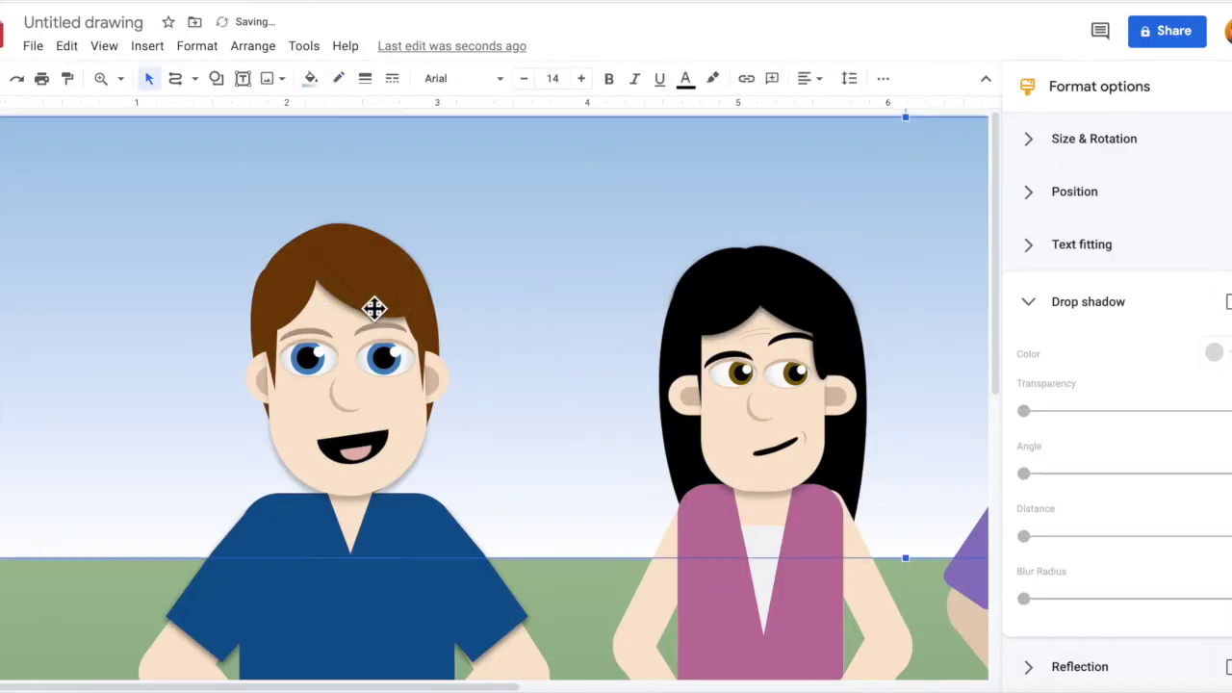
click(267, 259)
double_click(394, 304)
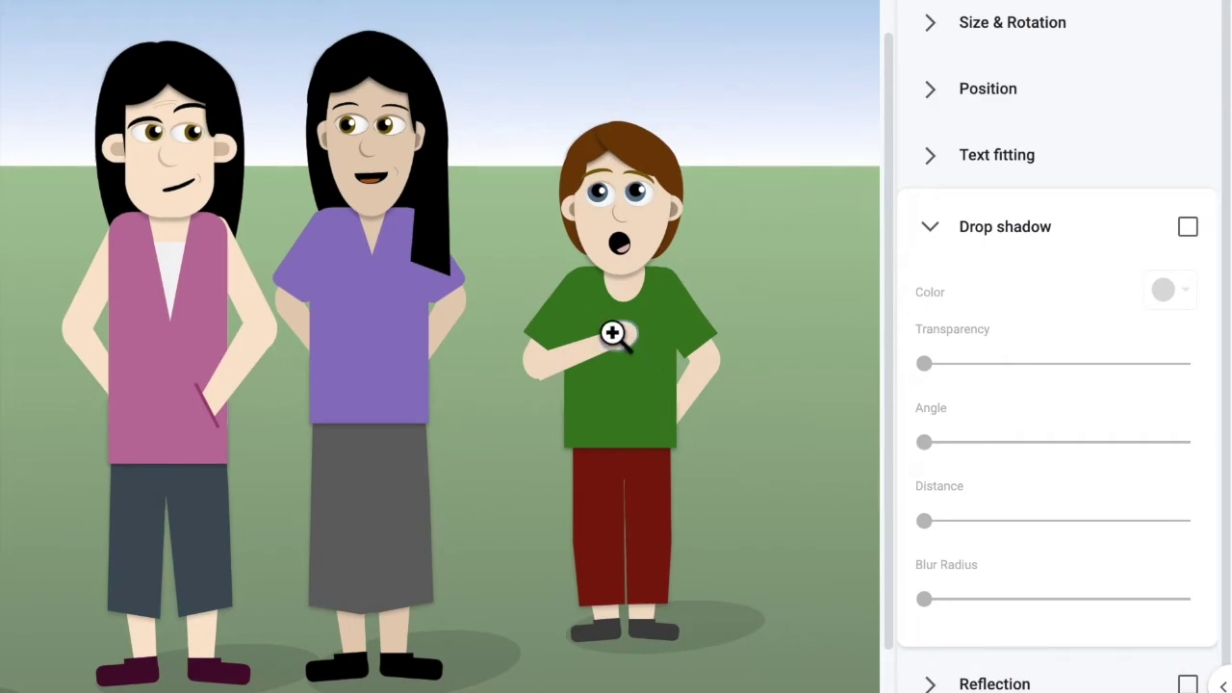
Step: Nudge the boy's small hand oval into place on his chest
click(612, 333)
click(643, 343)
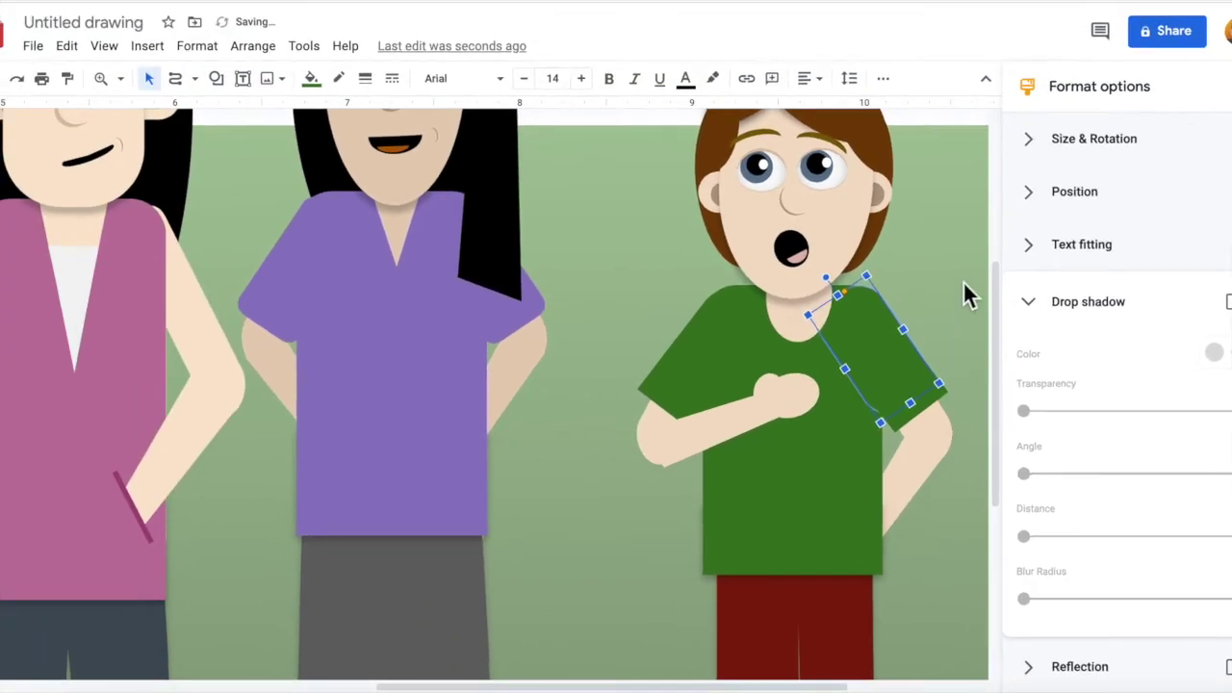
click(678, 462)
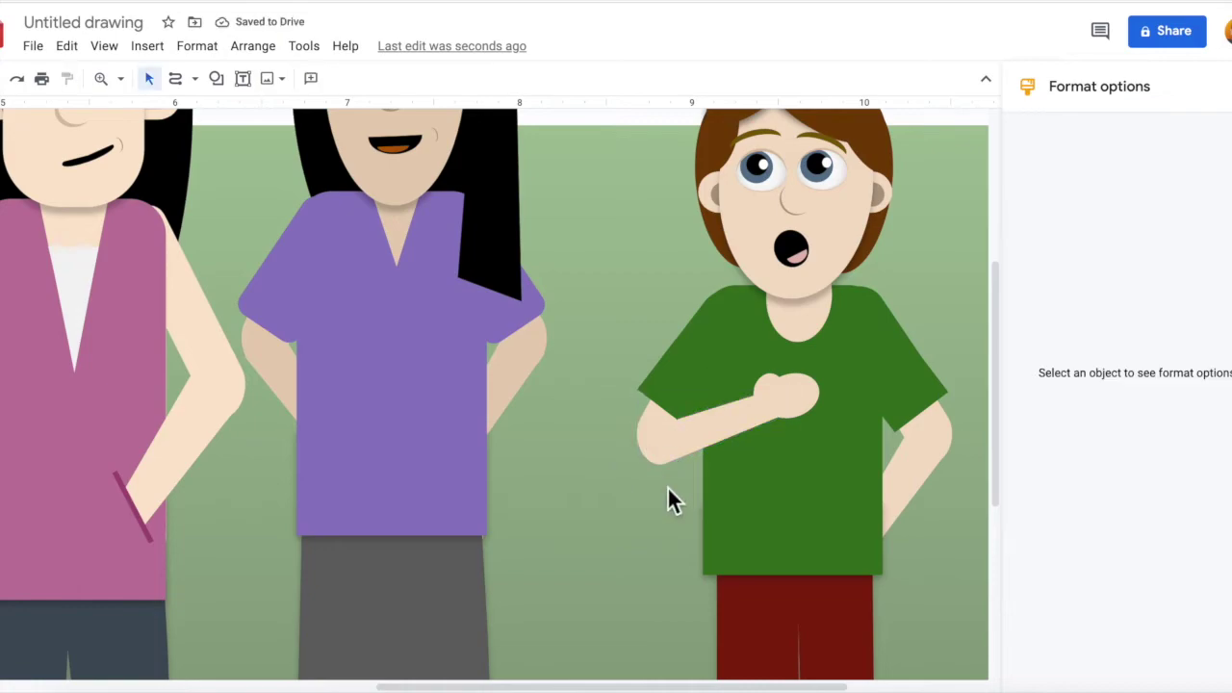
click(799, 416)
drag(803, 419, 814, 393)
click(700, 508)
click(791, 378)
click(792, 419)
click(792, 371)
click(763, 420)
scroll(765, 421, up, 1)
Step: Bring the boy's right arm in front of his shirt and reposition the rotated hand
right_click(905, 510)
click(707, 351)
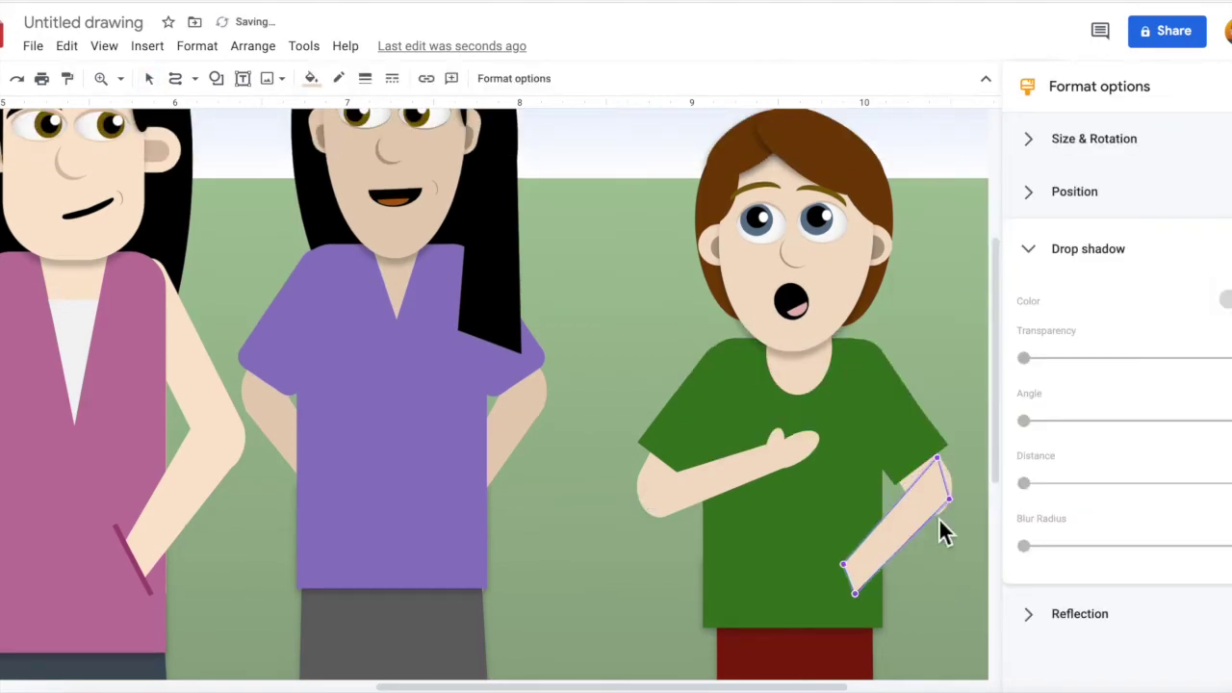
click(779, 445)
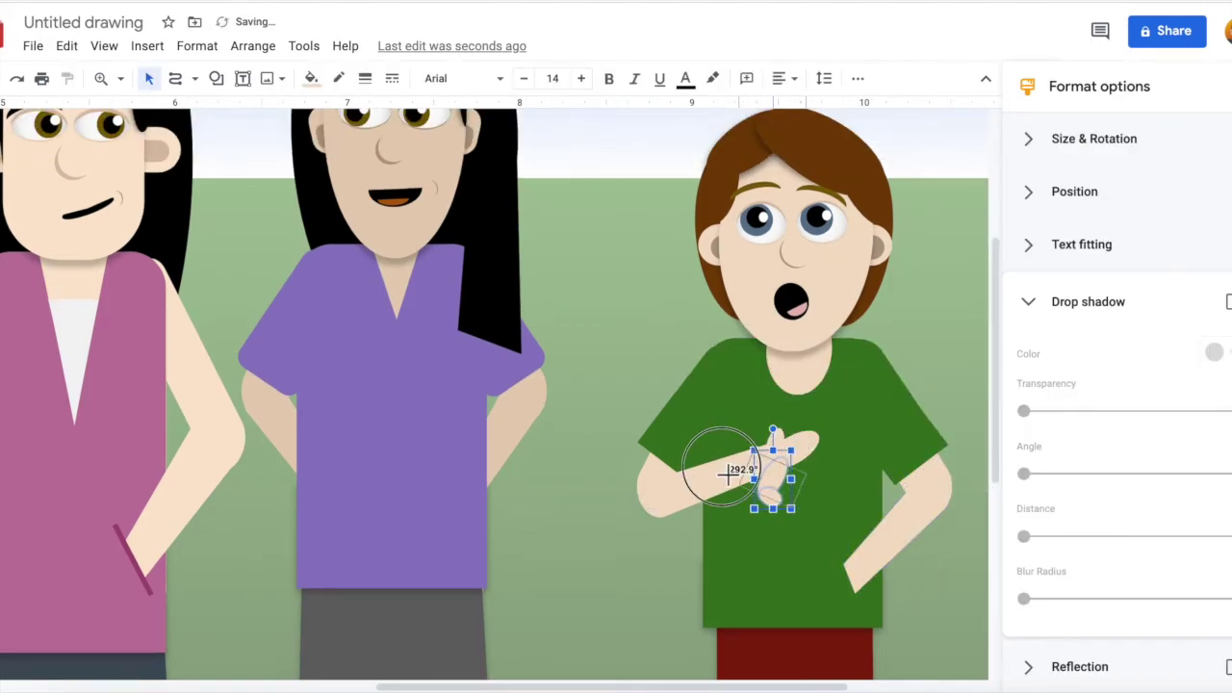
click(814, 616)
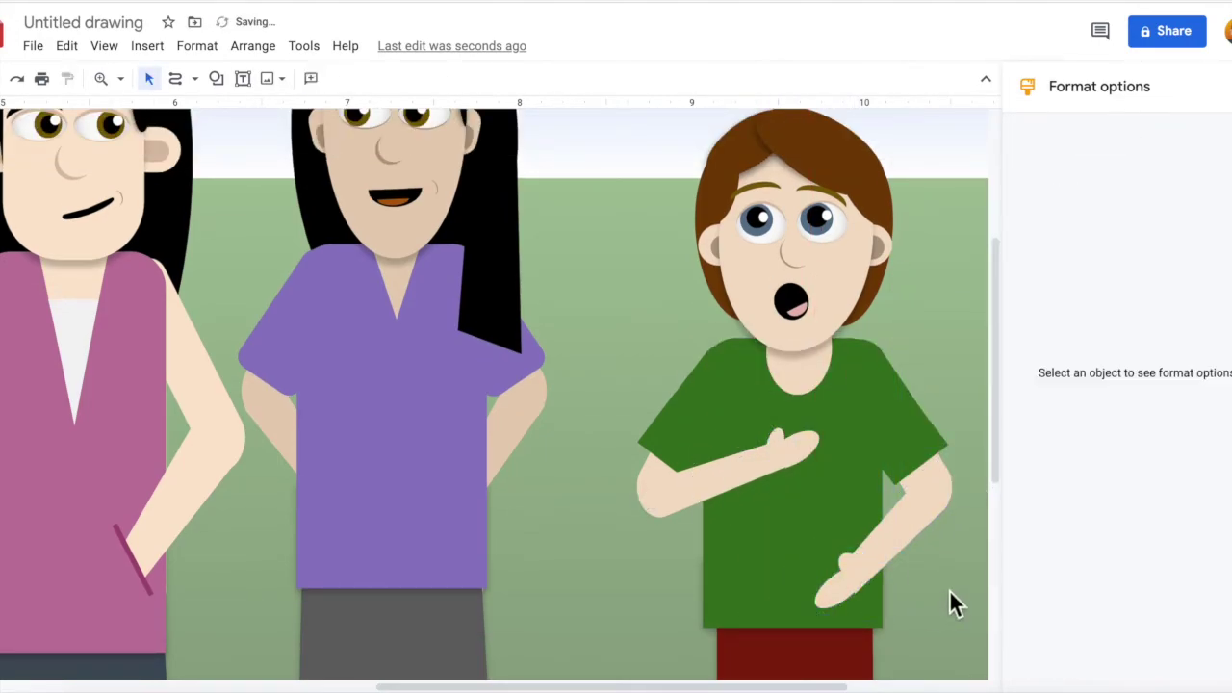
click(847, 583)
scroll(996, 578, down, 1)
drag(836, 436, 819, 449)
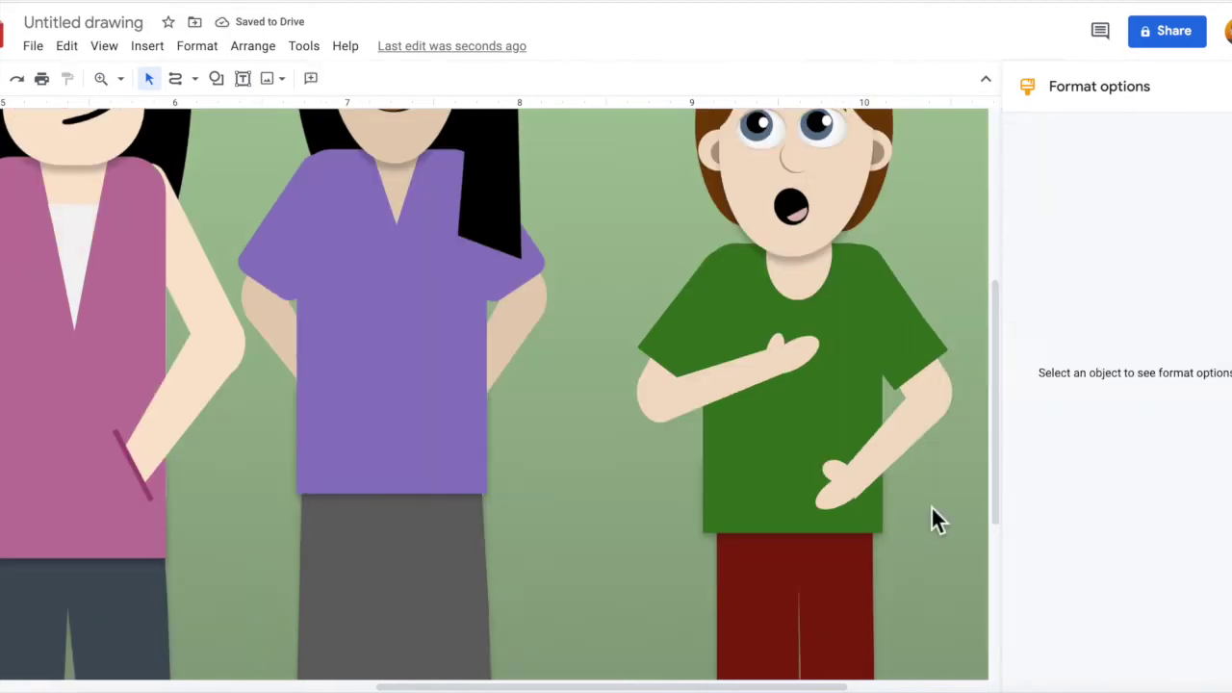
click(932, 535)
click(852, 478)
scroll(917, 536, down, 5)
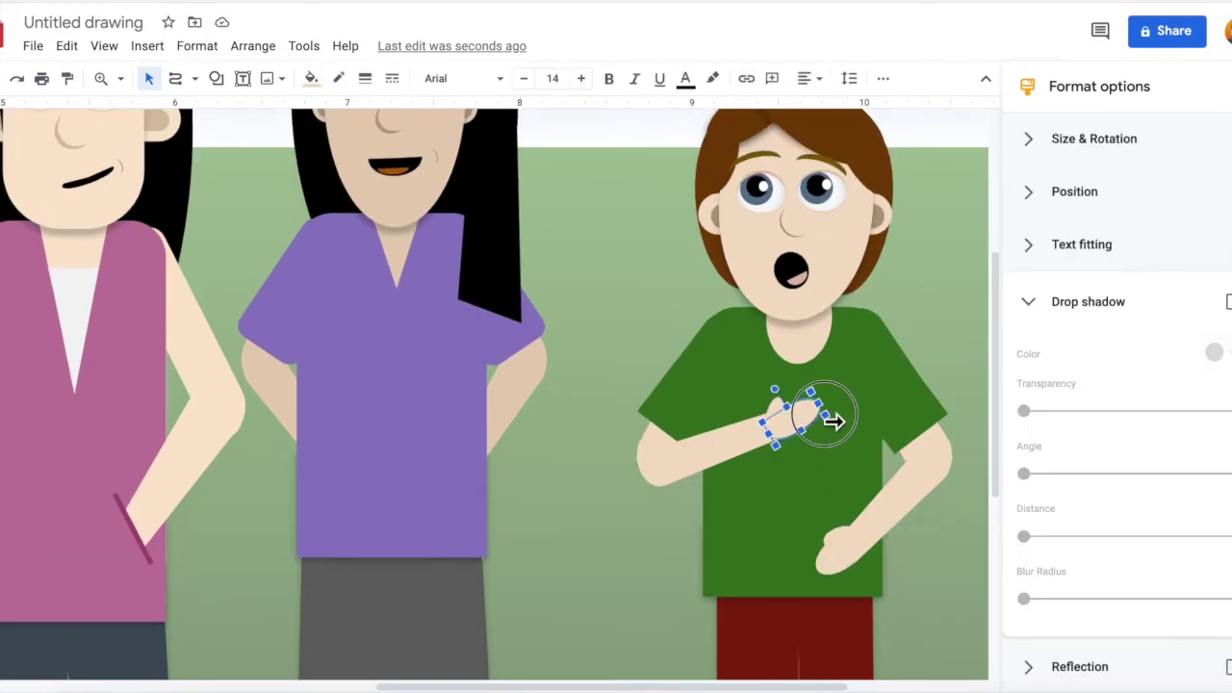
click(33, 45)
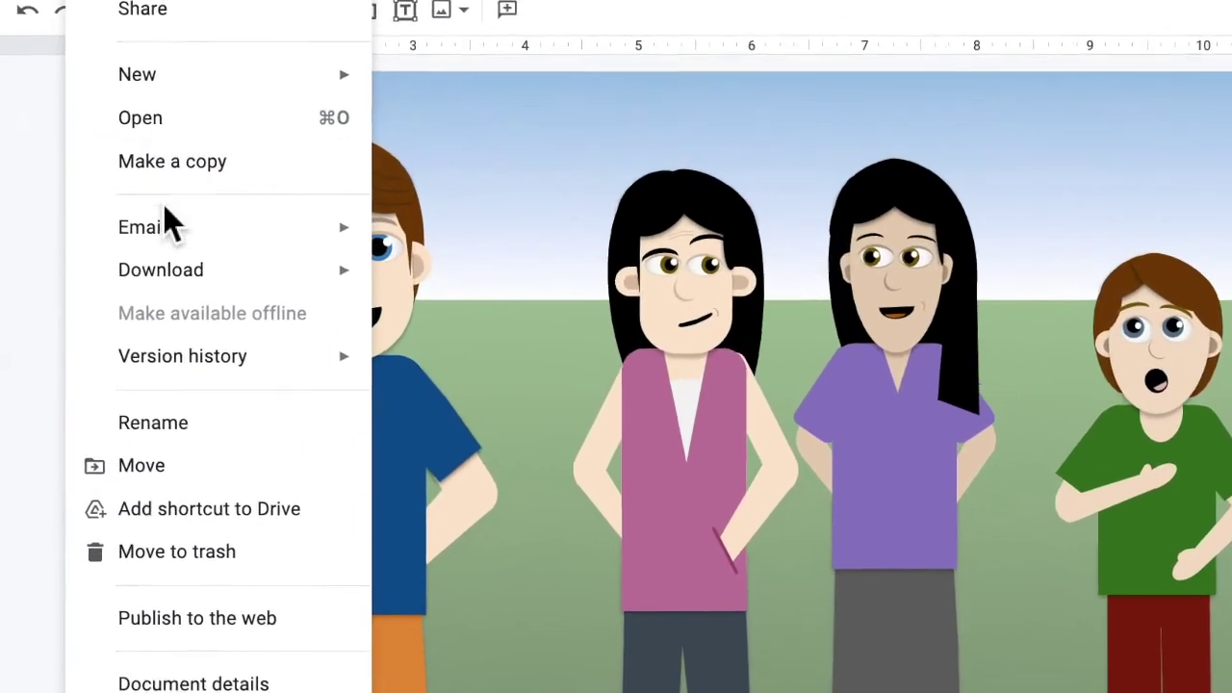
Step: Download the finished four-person scene in JPEG image (.jpg) format
click(138, 264)
mouse_move(161, 269)
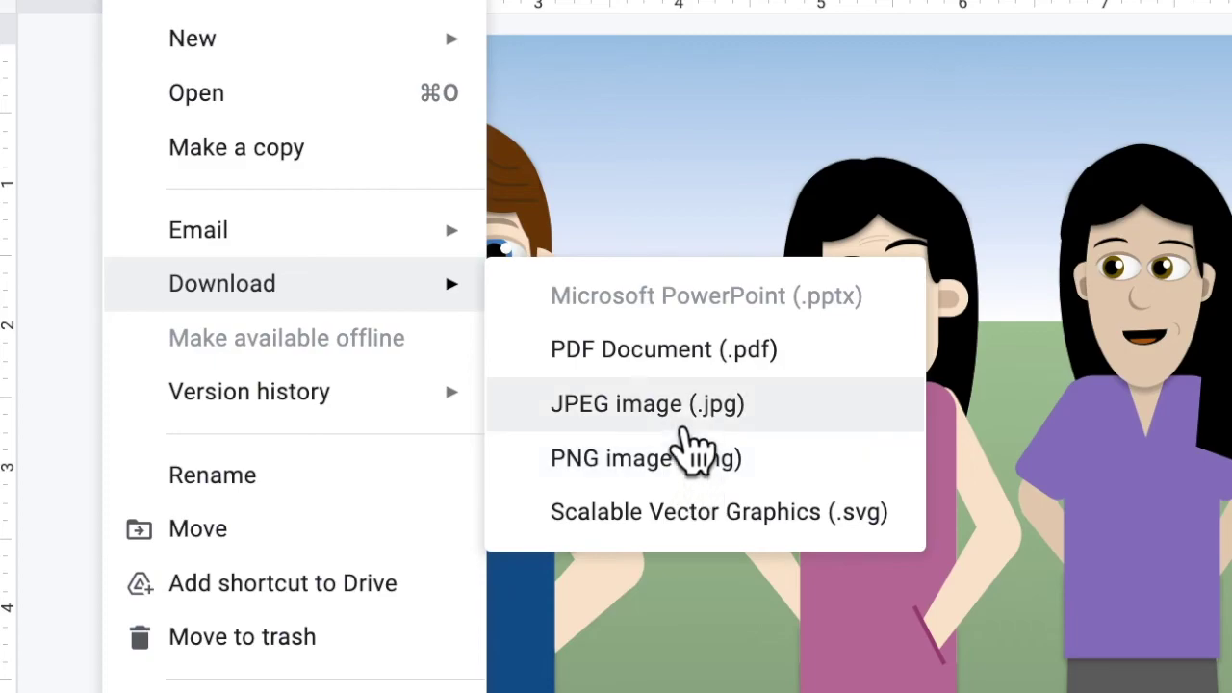
click(685, 412)
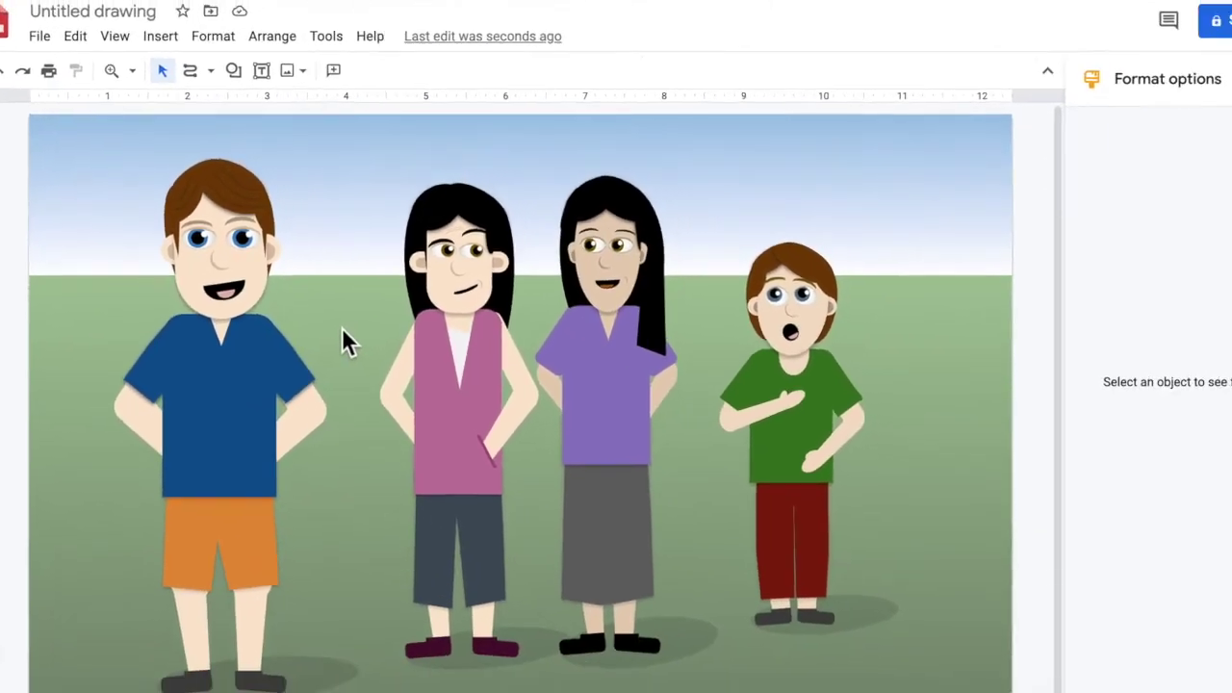